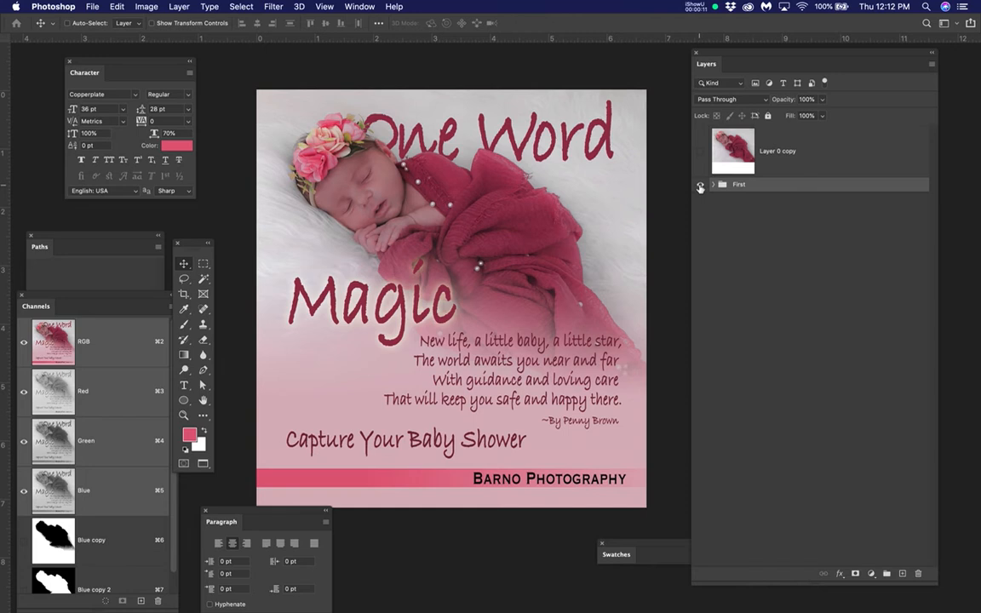
Hide the First group and show the original baby photo on Layer 0 copy.
{"action": "left_click", "coordinate": [698, 184]}
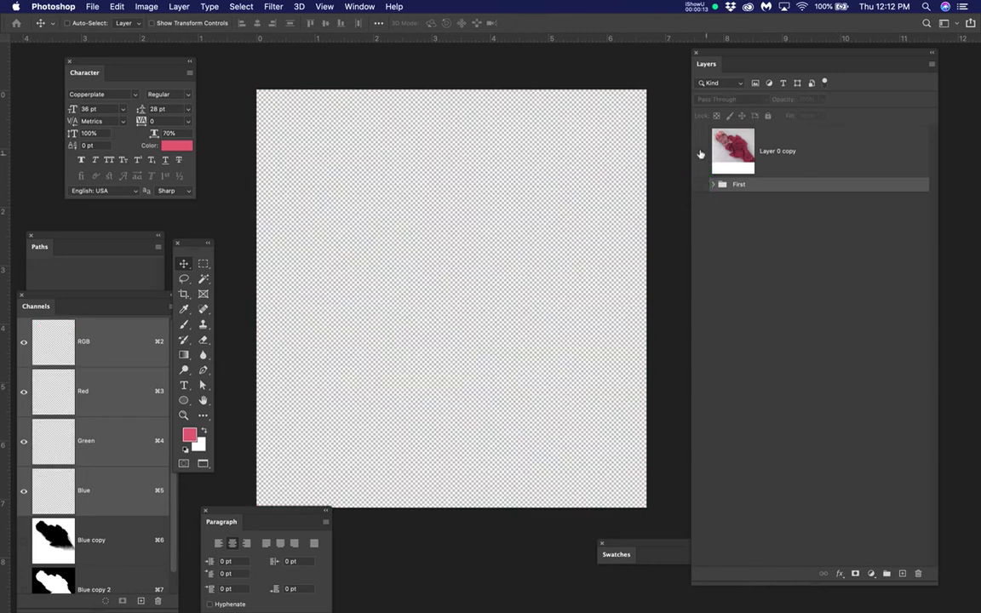
{"action": "left_click", "coordinate": [699, 151]}
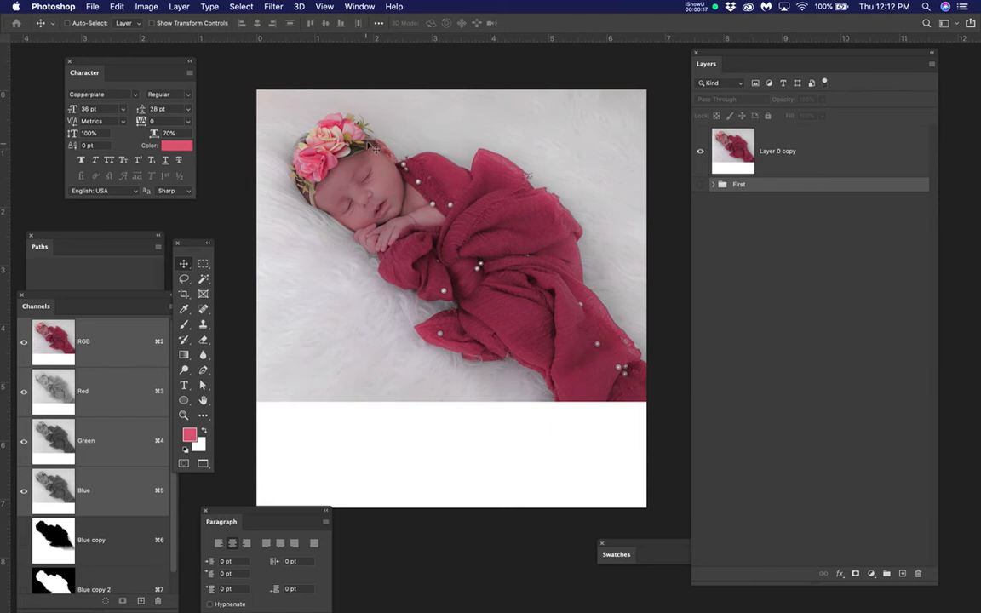
{"action": "scroll", "coordinate": [367, 146], "scroll_direction": "up", "scroll_amount": 3}
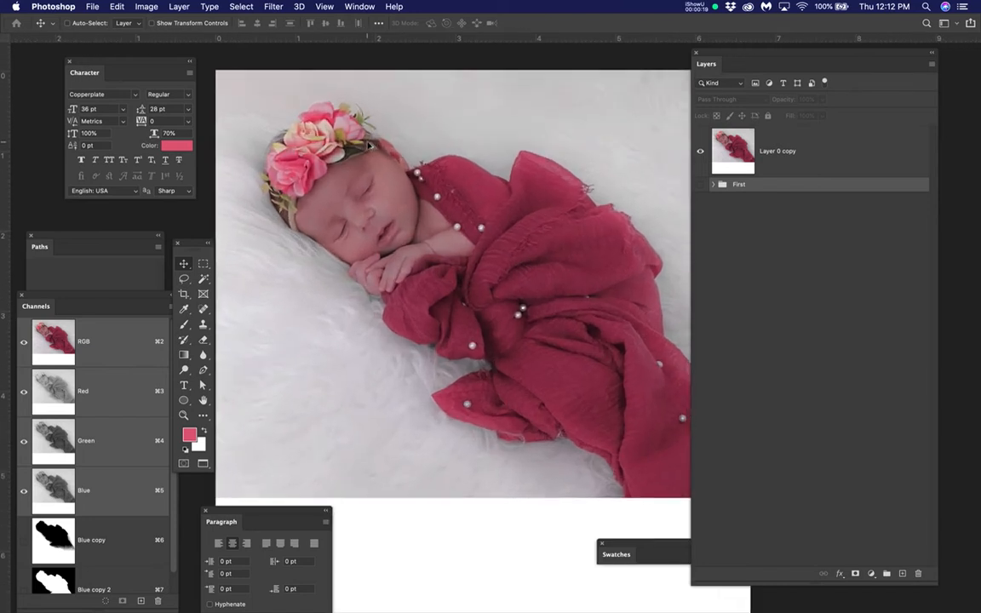
{"action": "scroll", "coordinate": [417, 174], "scroll_direction": "up", "scroll_amount": 1}
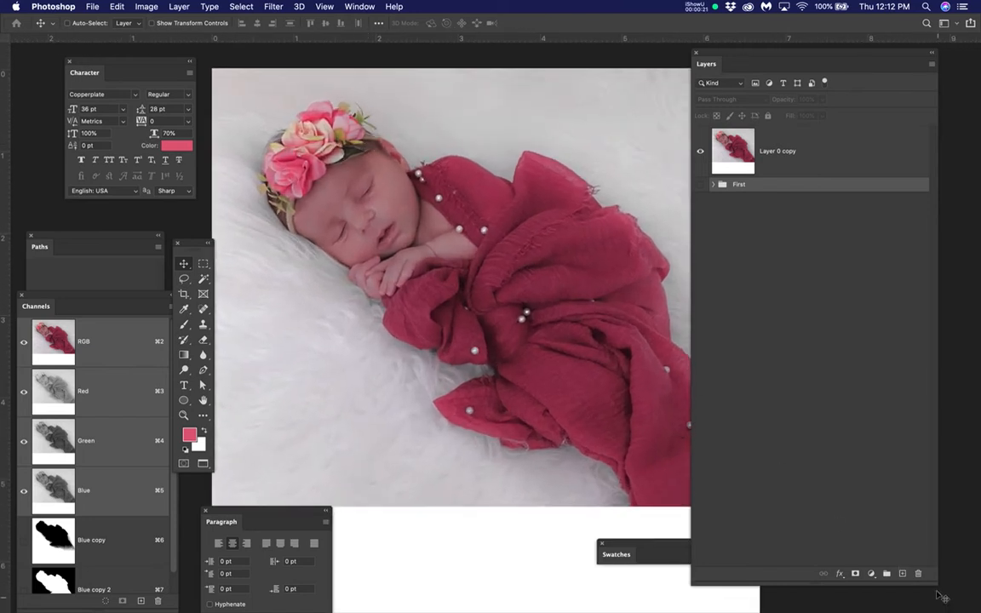
Shrink the Layers panel and move it off the photo, and place Layer 0 copy below the First group.
{"action": "left_click_drag", "start_coordinate": [934, 583], "coordinate": [865, 521]}
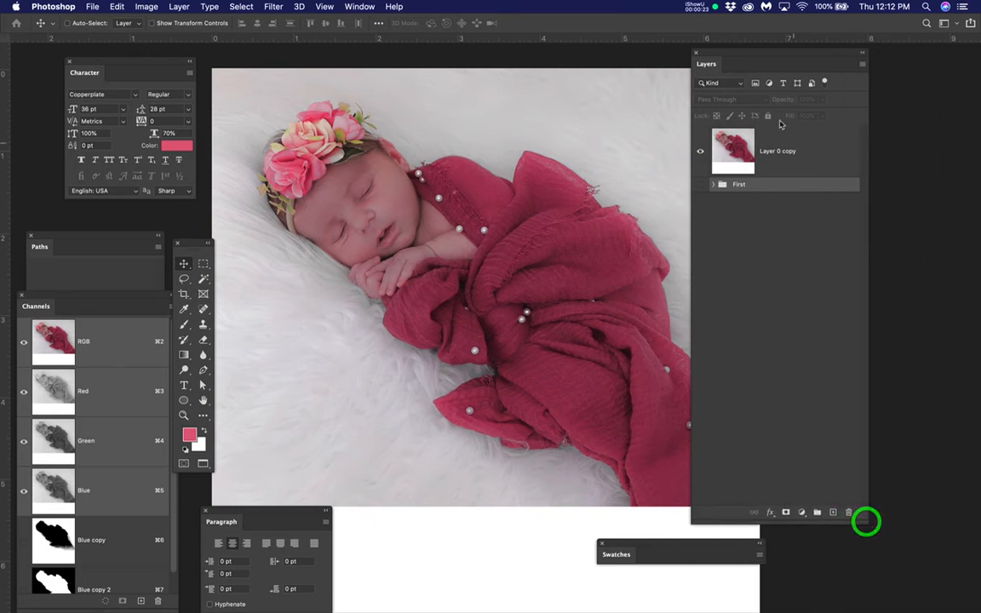
{"action": "left_click_drag", "start_coordinate": [774, 62], "coordinate": [856, 54]}
{"action": "left_click", "coordinate": [783, 189]}
{"action": "left_click_drag", "start_coordinate": [932, 153], "coordinate": [896, 210]}
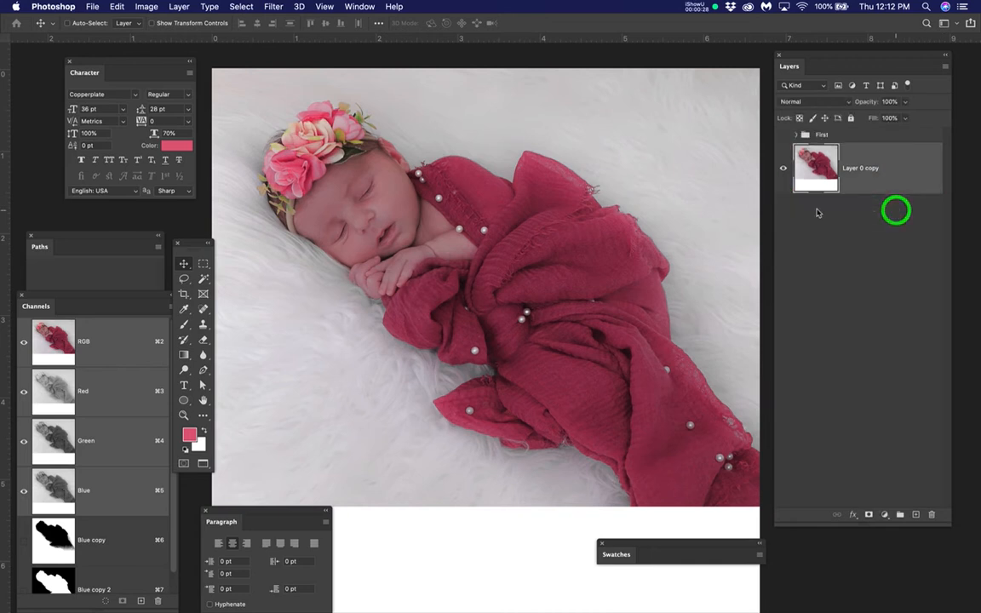
Compare the finished poster with the plain photo by showing and hiding the First group, and inspect the baby's edges up close.
{"action": "left_click", "coordinate": [783, 136]}
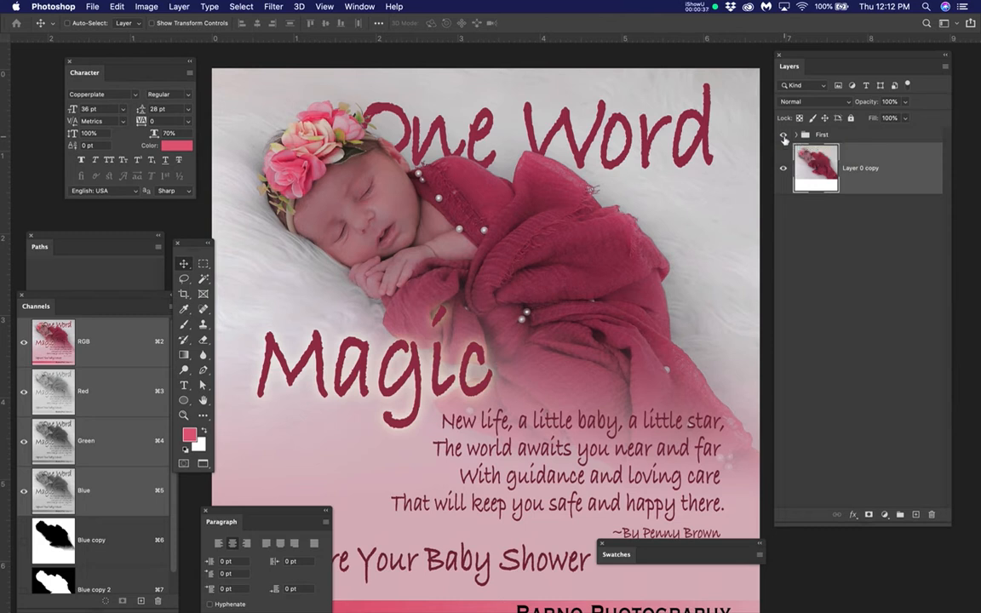
{"action": "left_click", "coordinate": [784, 137]}
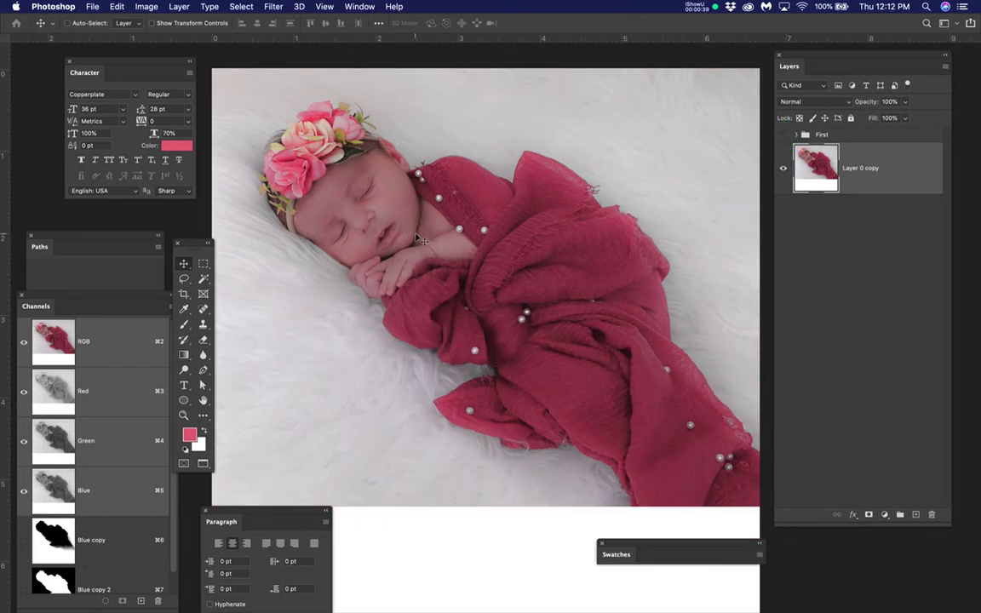
{"action": "scroll", "coordinate": [387, 157], "scroll_direction": "up", "scroll_amount": 3}
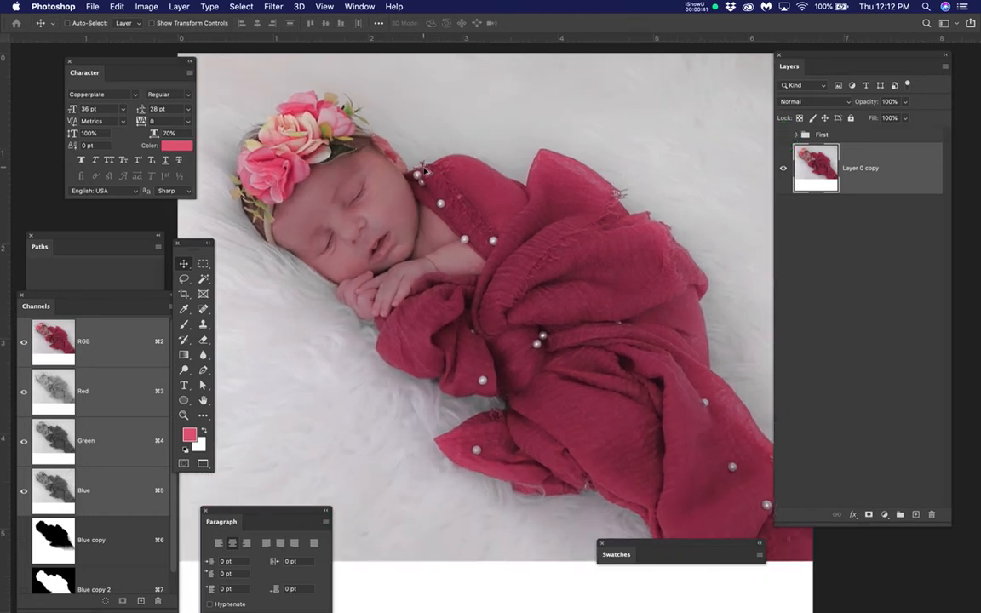
{"action": "scroll", "coordinate": [424, 169], "scroll_direction": "up", "scroll_amount": 3}
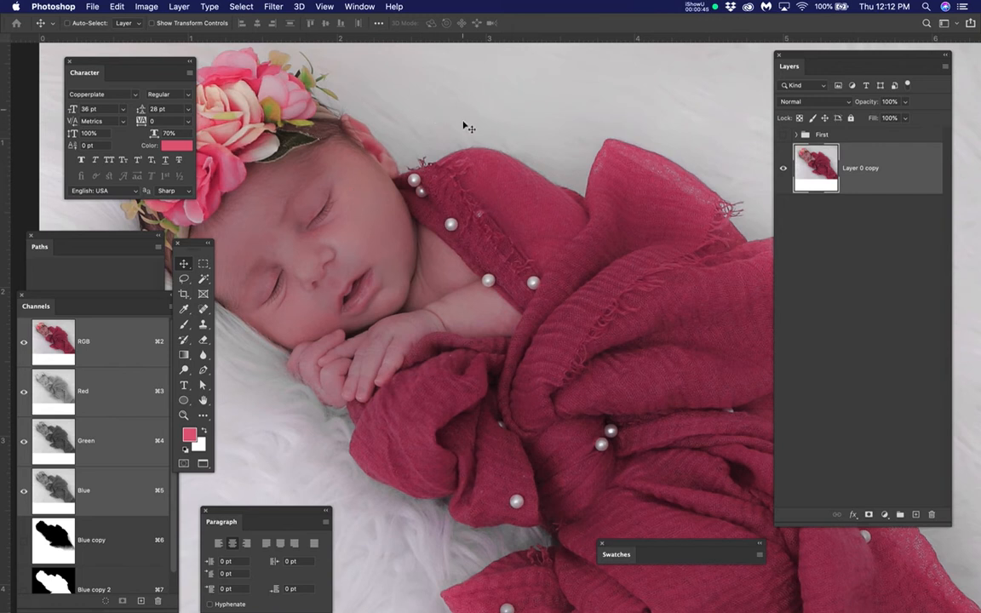
{"action": "scroll", "coordinate": [467, 143], "scroll_direction": "down", "scroll_amount": 3}
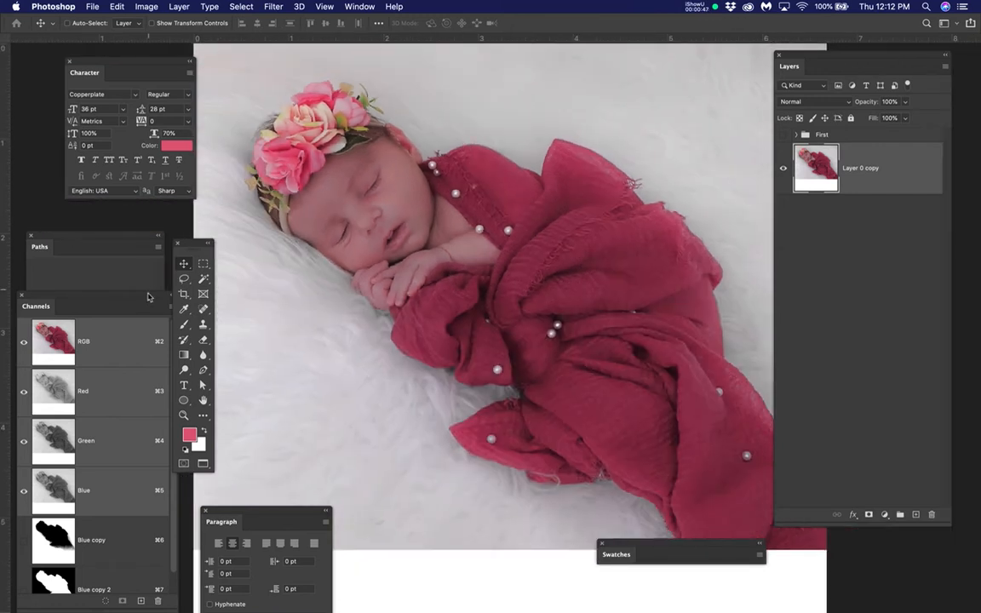
Move the Channels panel over the canvas and make it tall enough to list every channel.
{"action": "left_click_drag", "start_coordinate": [146, 300], "coordinate": [385, 94]}
{"action": "left_click_drag", "start_coordinate": [415, 408], "coordinate": [407, 472]}
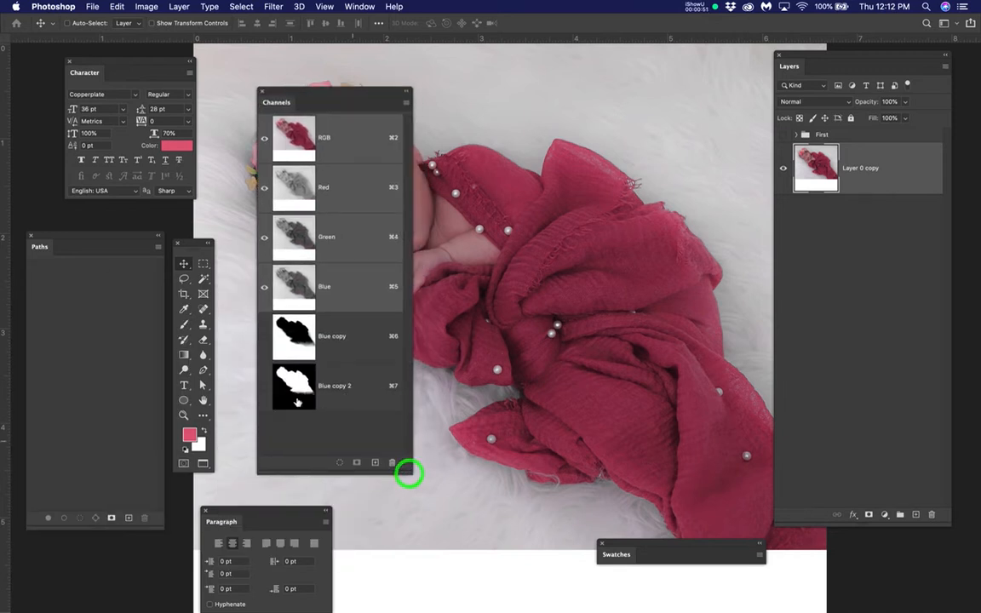
{"action": "left_click_drag", "start_coordinate": [341, 96], "coordinate": [453, 290]}
View the Blue copy 2 channel, the RGB composite and the Blue channel in turn, keeping the Channels panel clear of the baby's face.
{"action": "left_click", "coordinate": [441, 573]}
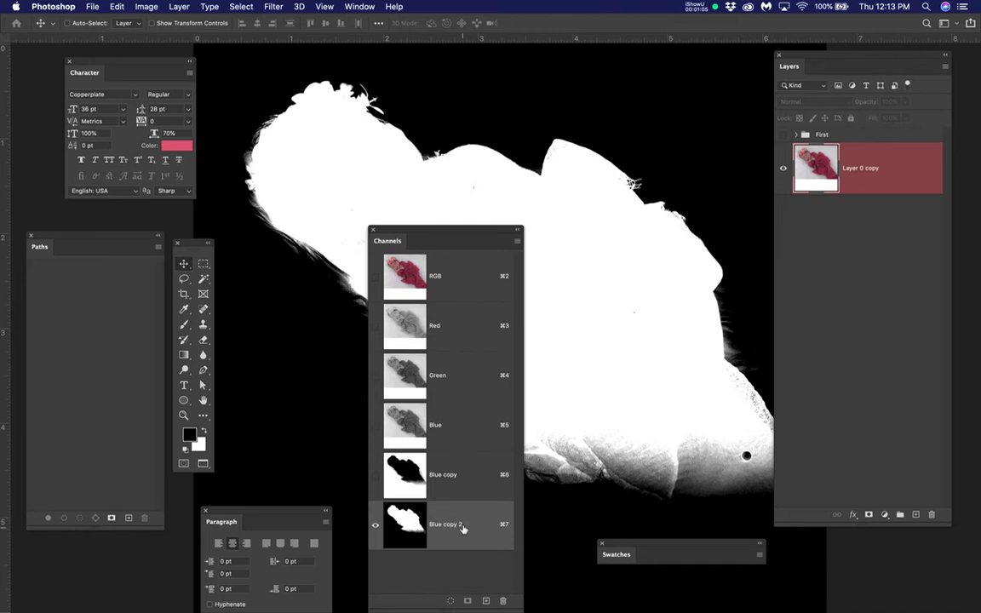
{"action": "left_click", "coordinate": [464, 276]}
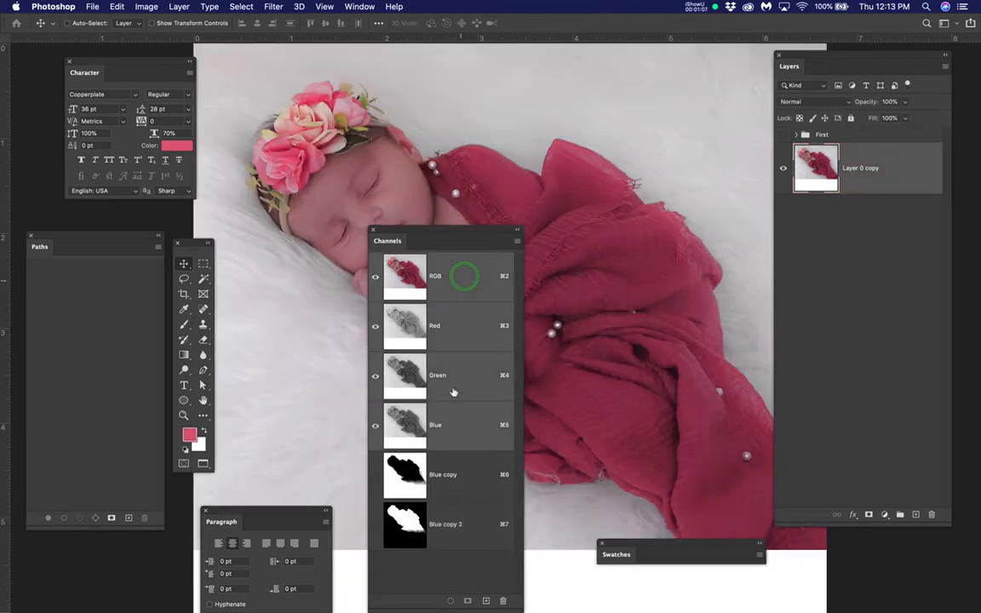
{"action": "left_click", "coordinate": [457, 432]}
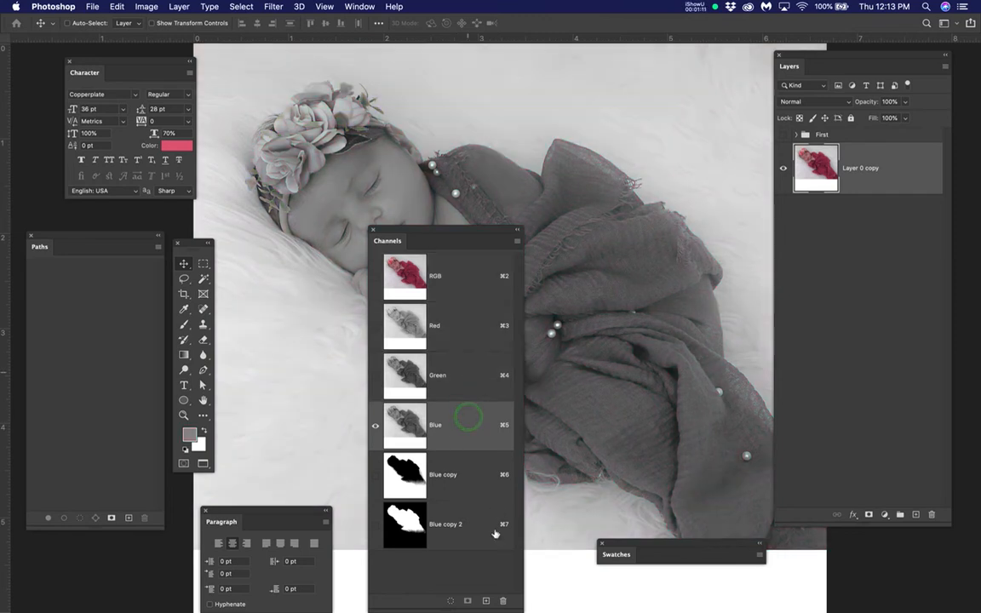
{"action": "left_click_drag", "start_coordinate": [518, 610], "coordinate": [514, 539]}
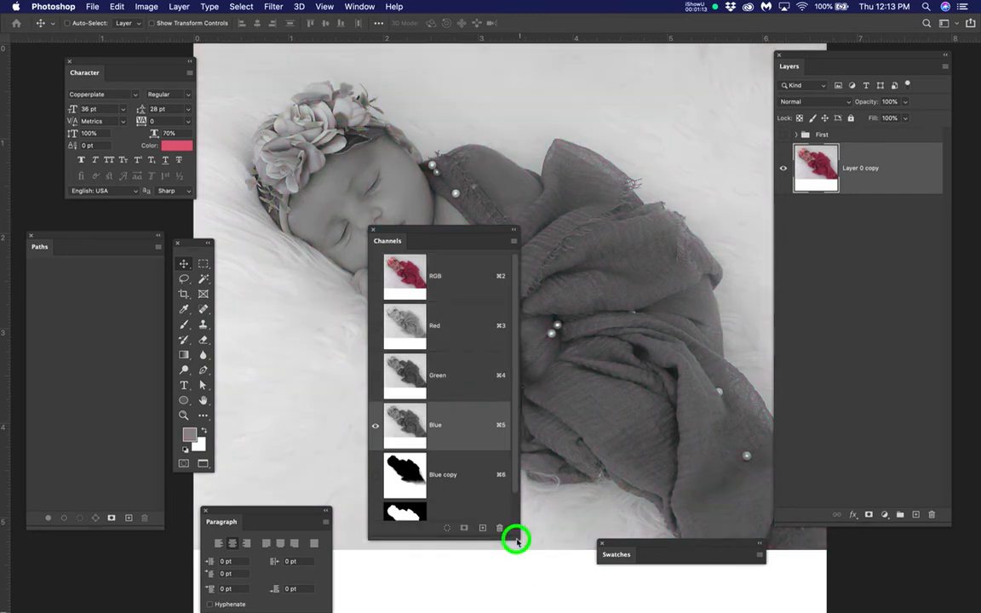
{"action": "left_click_drag", "start_coordinate": [477, 233], "coordinate": [492, 305]}
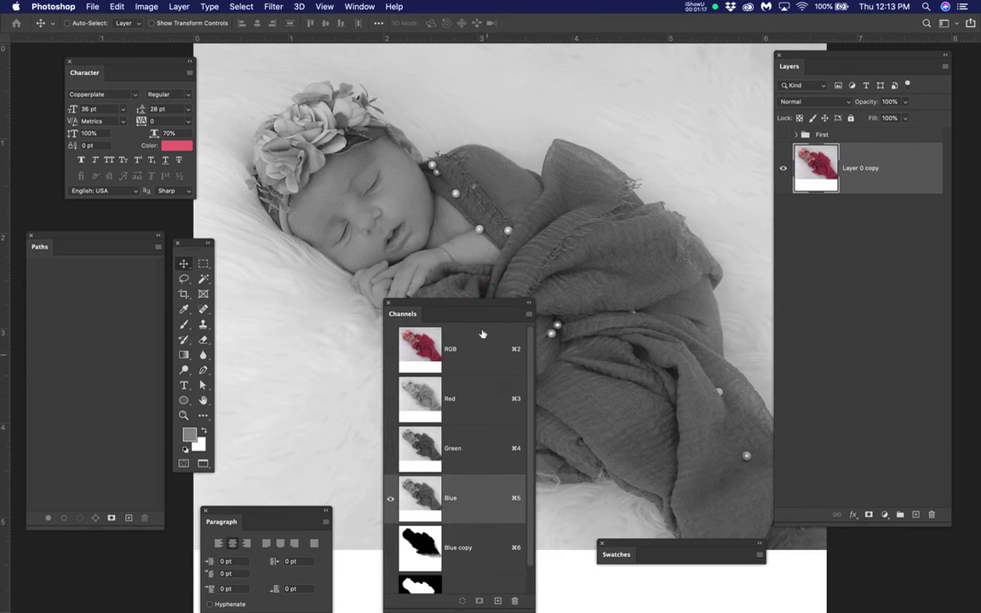
{"action": "left_click_drag", "start_coordinate": [475, 308], "coordinate": [465, 238]}
Examine the Blue copy 2, Red, Green and Blue channels one at a time.
{"action": "scroll", "coordinate": [467, 433], "scroll_direction": "down", "scroll_amount": 2}
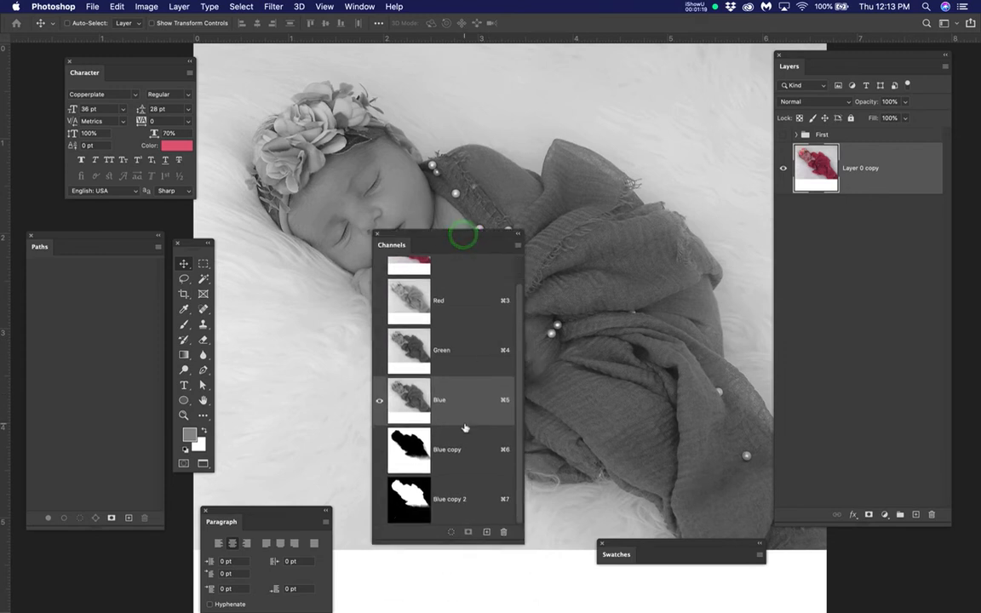
{"action": "left_click", "coordinate": [456, 501]}
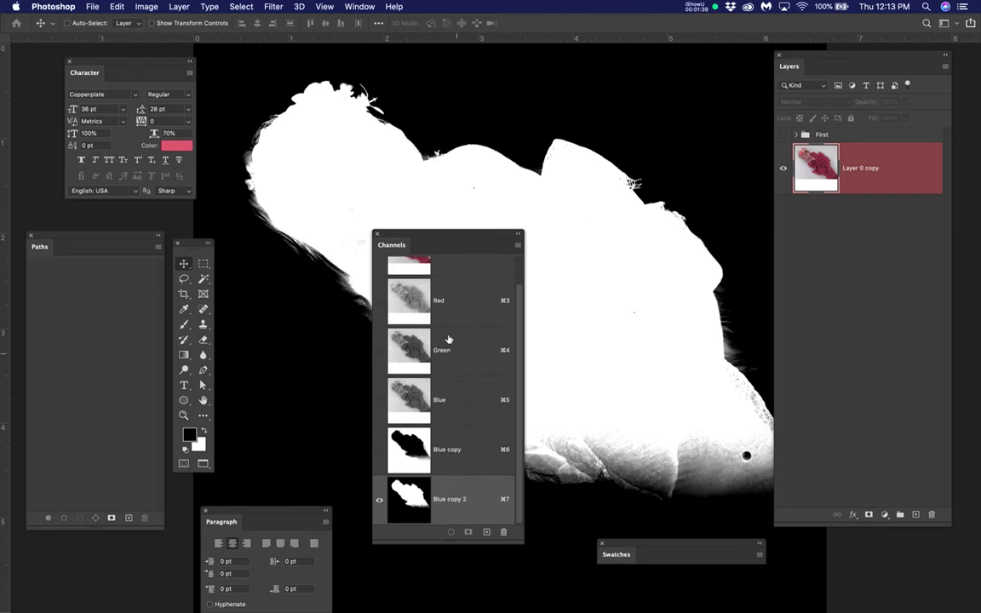
{"action": "left_click", "coordinate": [482, 298]}
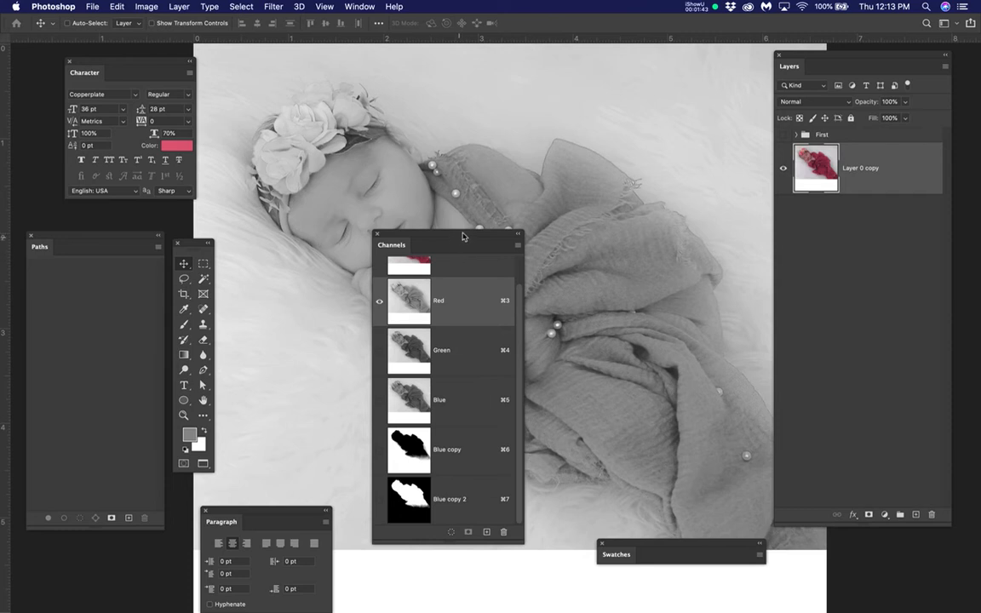
{"action": "left_click_drag", "start_coordinate": [463, 237], "coordinate": [477, 269]}
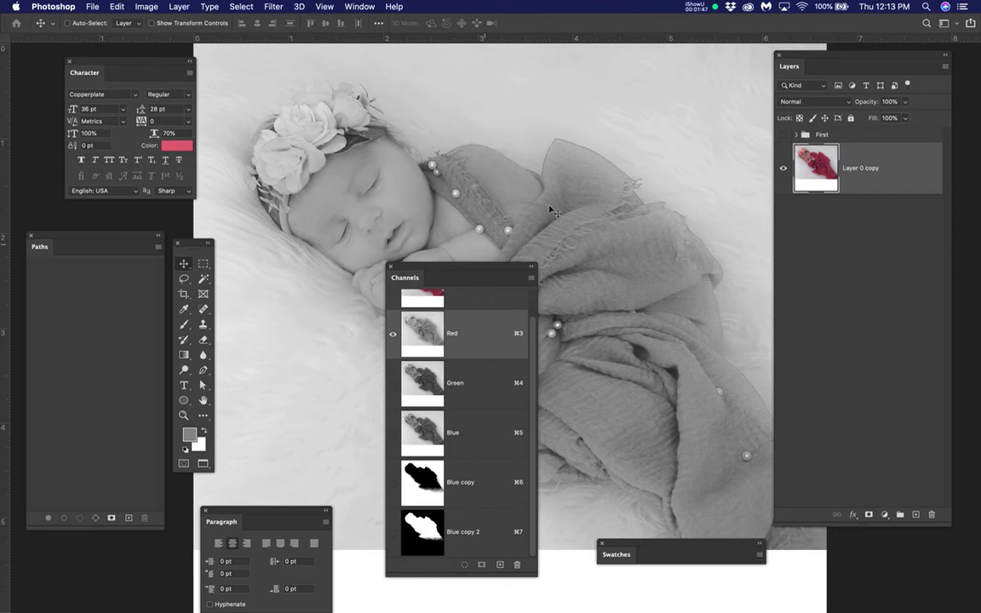
{"action": "left_click", "coordinate": [488, 385]}
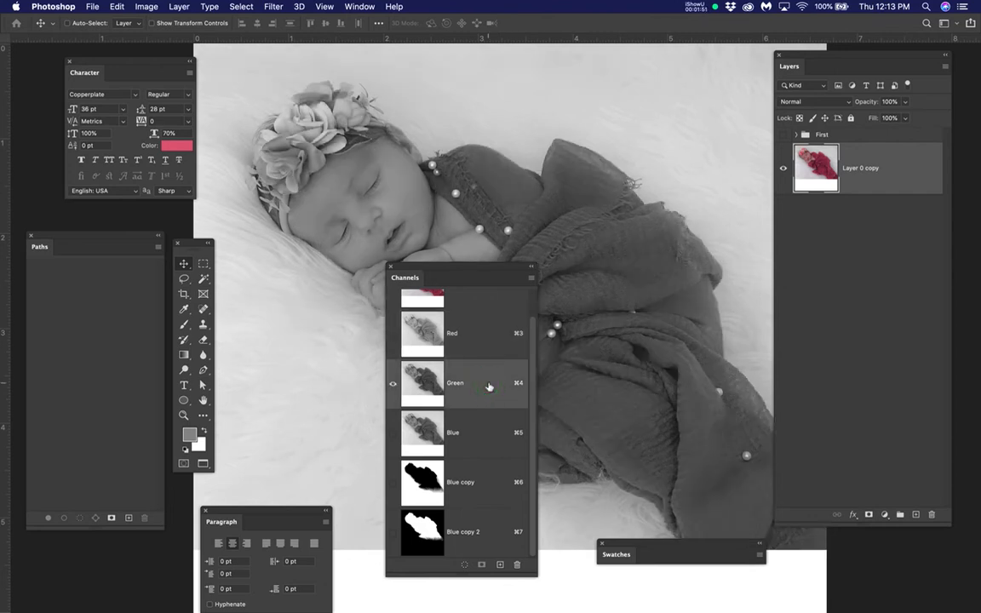
{"action": "left_click", "coordinate": [486, 431]}
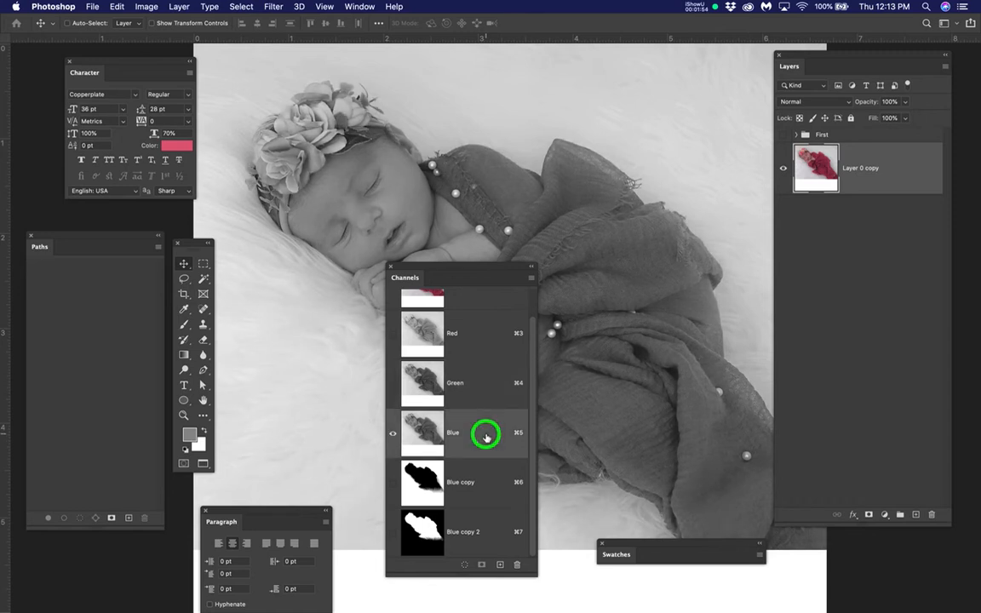
Alternate between the Green and Blue channels to compare the contrast between subject and background.
{"action": "left_click", "coordinate": [487, 385]}
{"action": "left_click", "coordinate": [487, 417]}
{"action": "left_click", "coordinate": [482, 377]}
{"action": "left_click", "coordinate": [486, 431]}
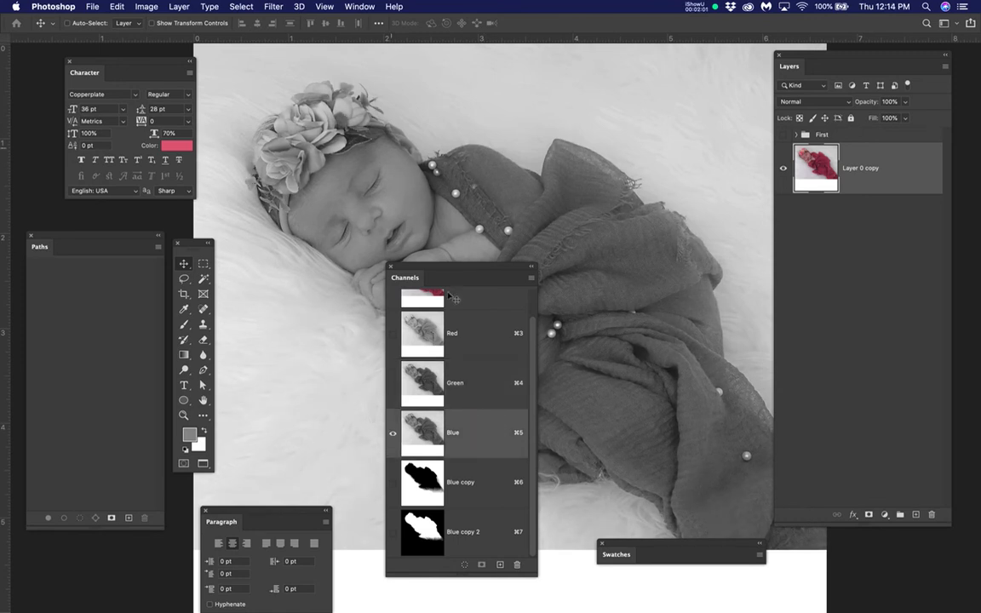
{"action": "left_click", "coordinate": [488, 392]}
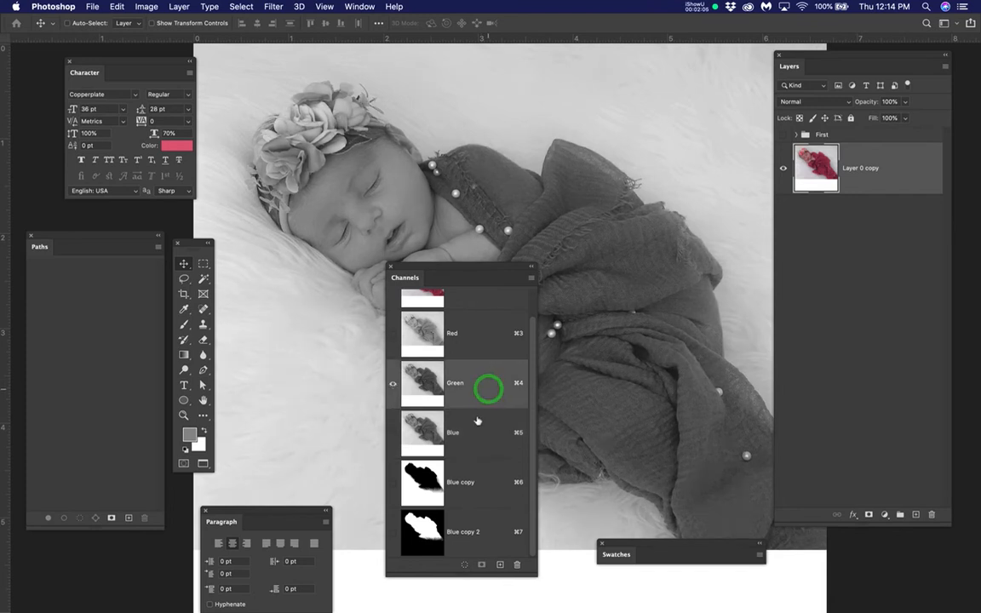
{"action": "left_click", "coordinate": [476, 432]}
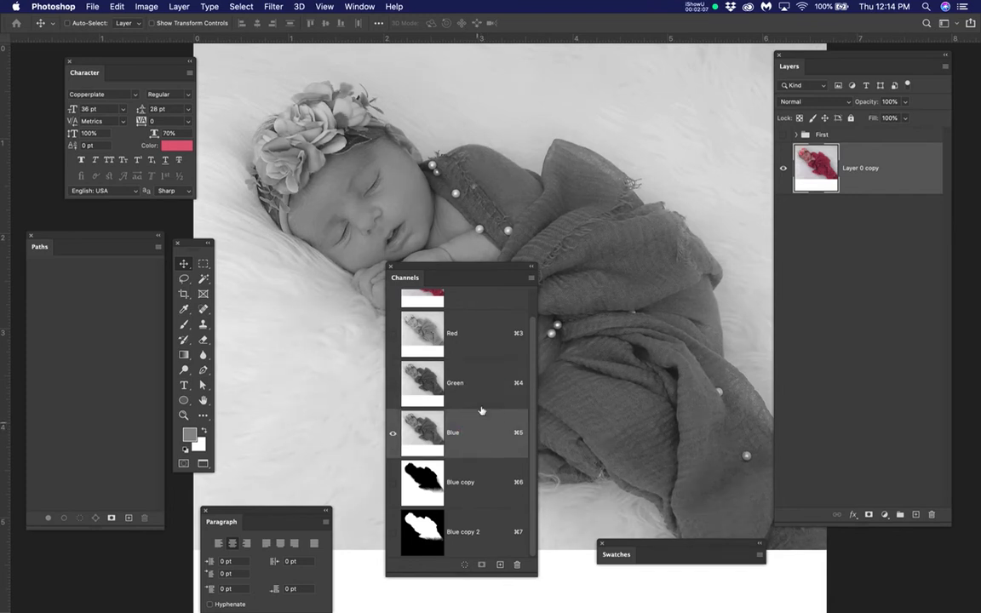
{"action": "left_click", "coordinate": [482, 401]}
{"action": "left_click", "coordinate": [475, 436]}
Enlarge the Channels panel to list every channel and delete the old Blue copy and Blue copy 2 channels.
{"action": "left_click_drag", "start_coordinate": [484, 269], "coordinate": [474, 147]}
{"action": "left_click_drag", "start_coordinate": [525, 450], "coordinate": [521, 532]}
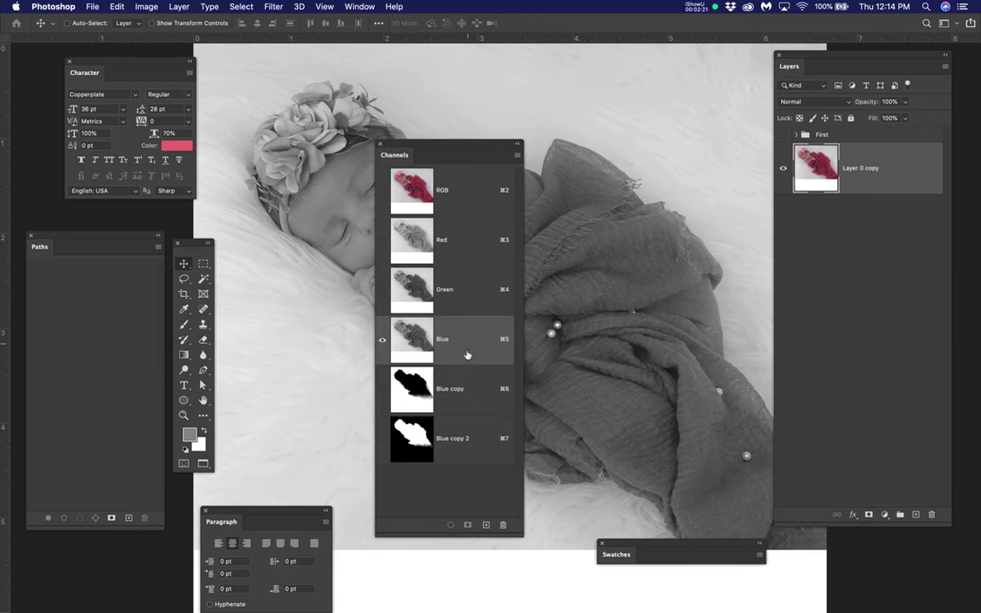
{"action": "left_click", "coordinate": [473, 390]}
{"action": "left_click", "coordinate": [474, 445], "text": "shift"}
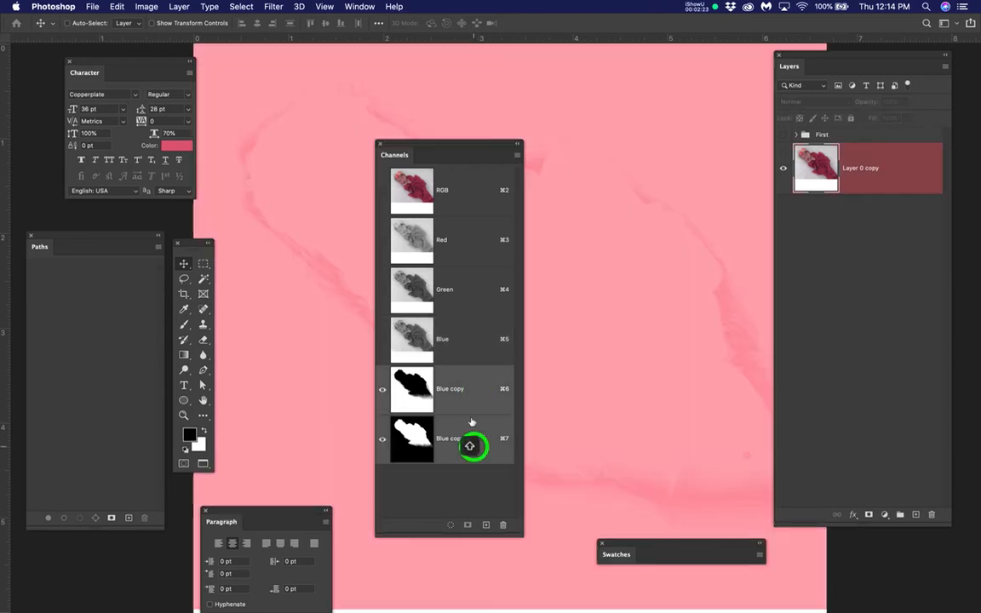
{"action": "left_click_drag", "start_coordinate": [477, 388], "coordinate": [503, 524]}
Duplicate the Blue channel and place the Channels panel beside the Layers panel.
{"action": "left_click", "coordinate": [469, 344]}
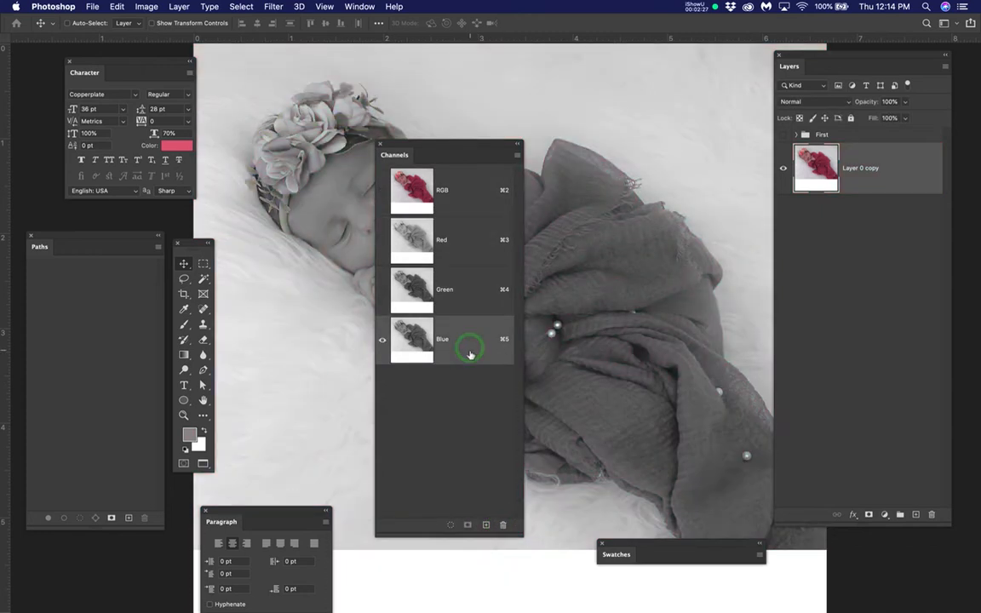
{"action": "left_click_drag", "start_coordinate": [468, 347], "coordinate": [486, 525]}
{"action": "left_click_drag", "start_coordinate": [460, 147], "coordinate": [459, 198]}
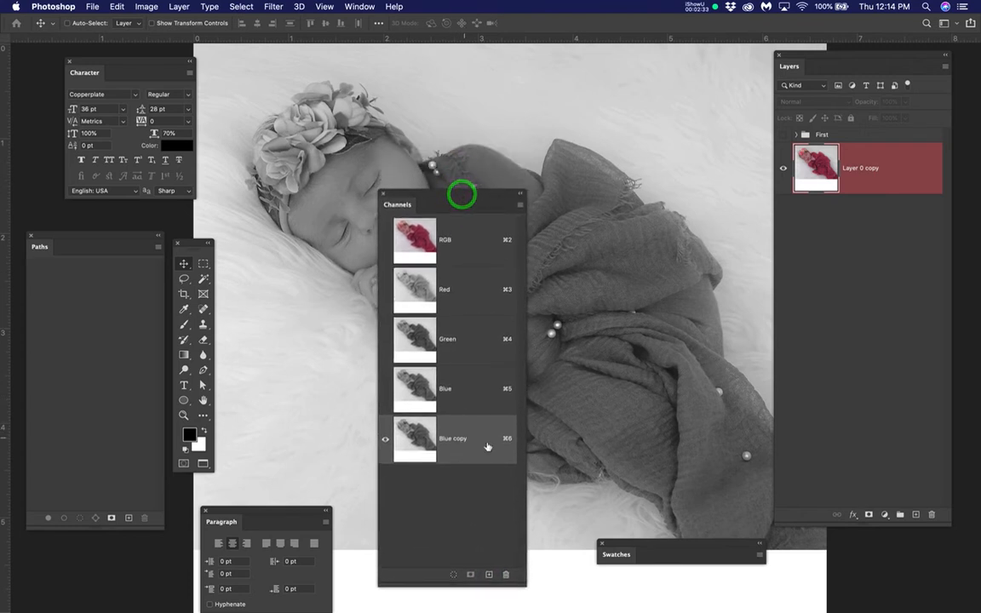
{"action": "left_click_drag", "start_coordinate": [423, 197], "coordinate": [734, 142]}
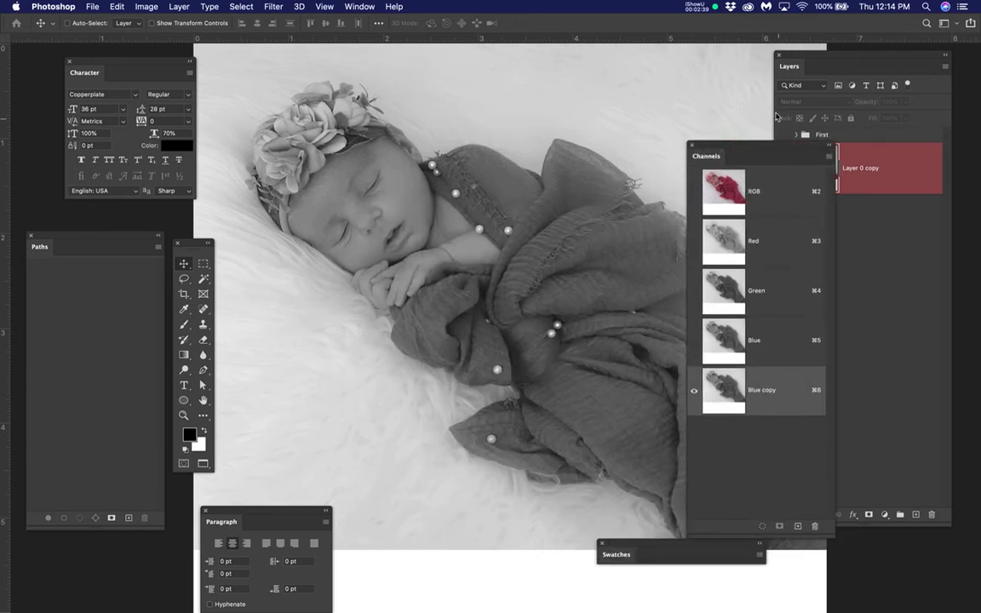
{"action": "left_click_drag", "start_coordinate": [775, 149], "coordinate": [713, 111]}
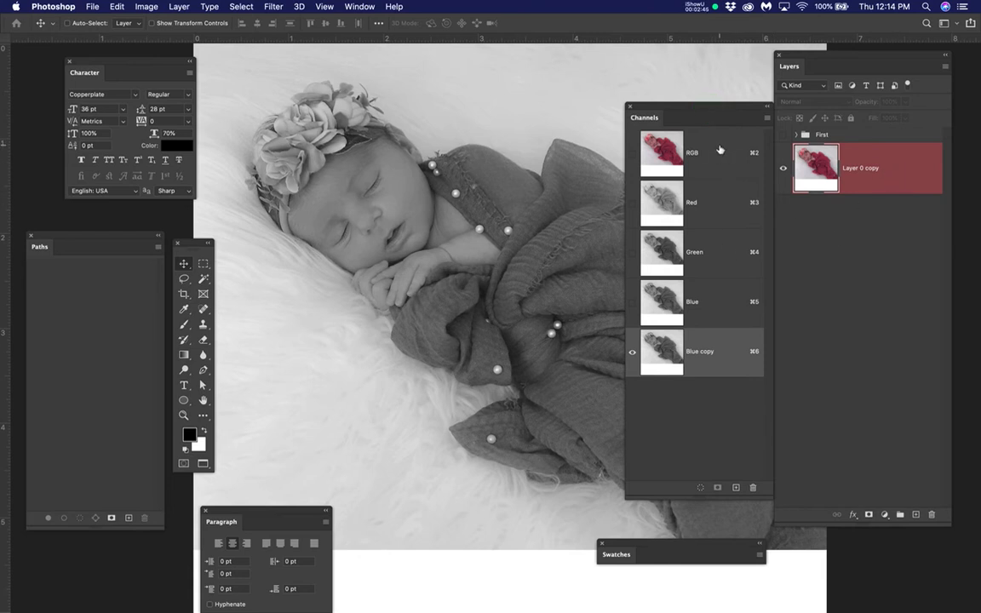
Compare the RGB composite with the duplicated Blue channel, leaving the duplicate active.
{"action": "left_click", "coordinate": [747, 145]}
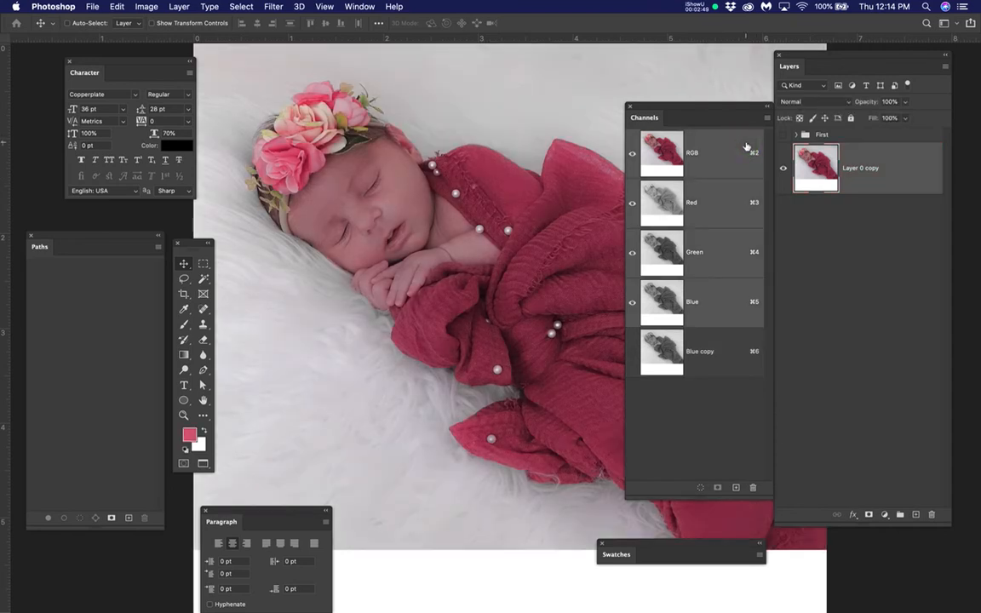
{"action": "left_click", "coordinate": [731, 356]}
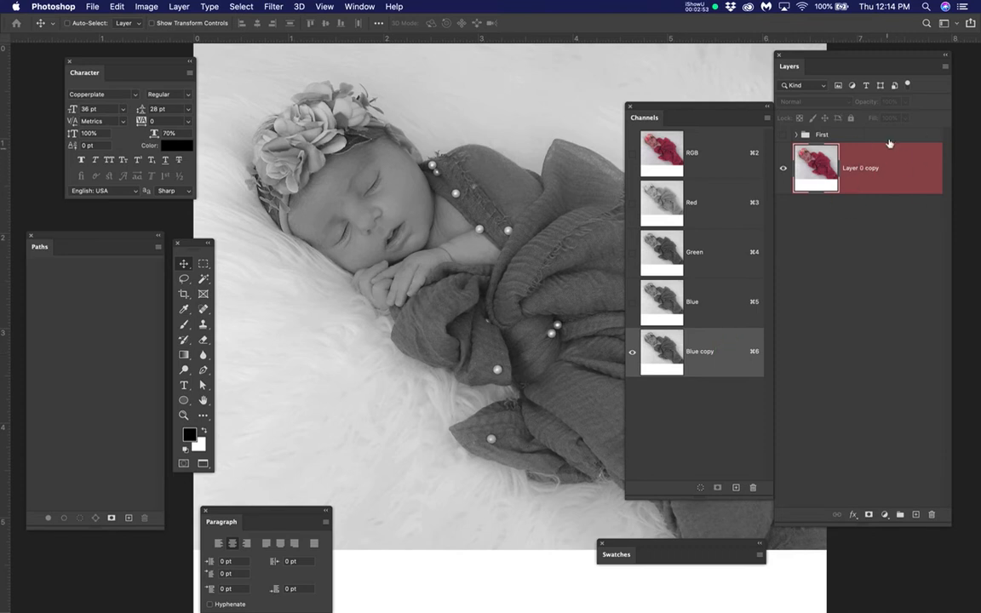
{"action": "left_click", "coordinate": [722, 344]}
Move the Character panel away from the photo to clear the area around the baby's head.
{"action": "scroll", "coordinate": [471, 255], "scroll_direction": "down", "scroll_amount": 1}
{"action": "key", "text": "space"}
{"action": "left_click_drag", "start_coordinate": [477, 258], "coordinate": [415, 238]}
{"action": "left_click_drag", "start_coordinate": [143, 61], "coordinate": [101, 61]}
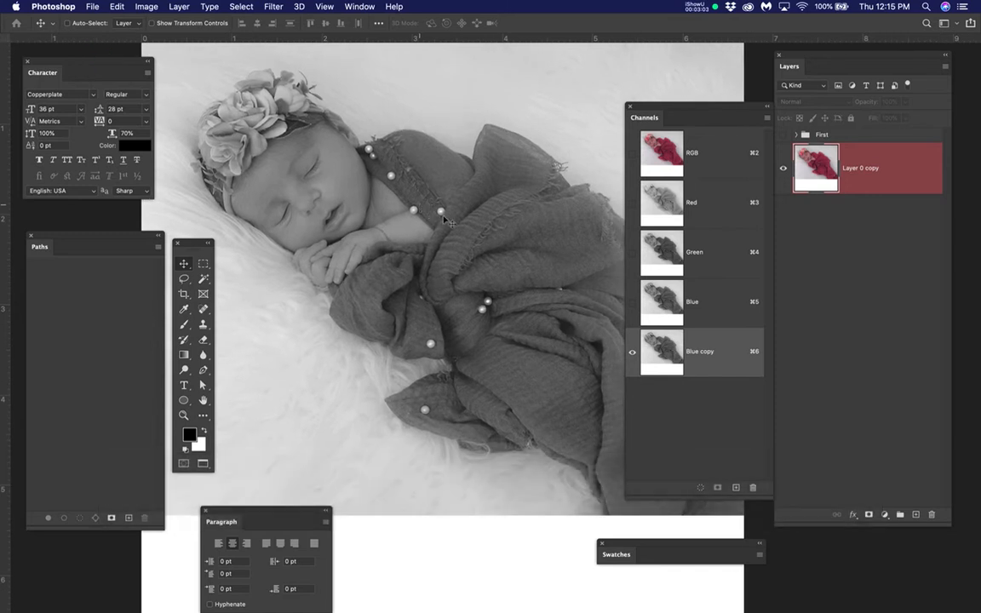
Start a Levels adjustment on the Blue copy channel and raise the shadow input to 123 to darken the baby.
{"action": "key", "text": "super"}
{"action": "key", "text": "super+l"}
{"action": "left_click_drag", "start_coordinate": [537, 384], "coordinate": [537, 378]}
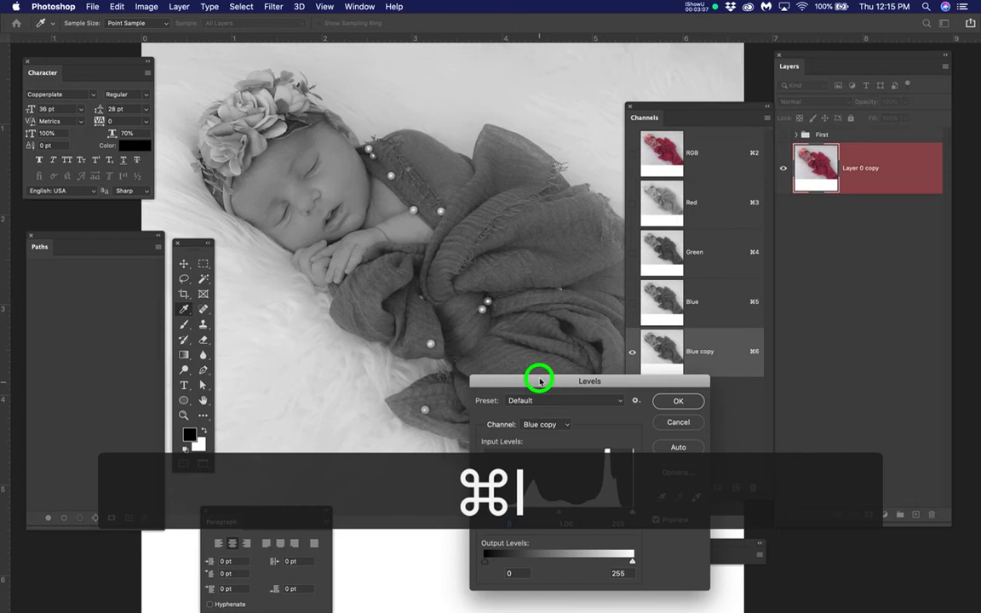
{"action": "scroll", "coordinate": [337, 169], "scroll_direction": "up", "scroll_amount": 2}
{"action": "left_click_drag", "start_coordinate": [350, 165], "coordinate": [395, 222]}
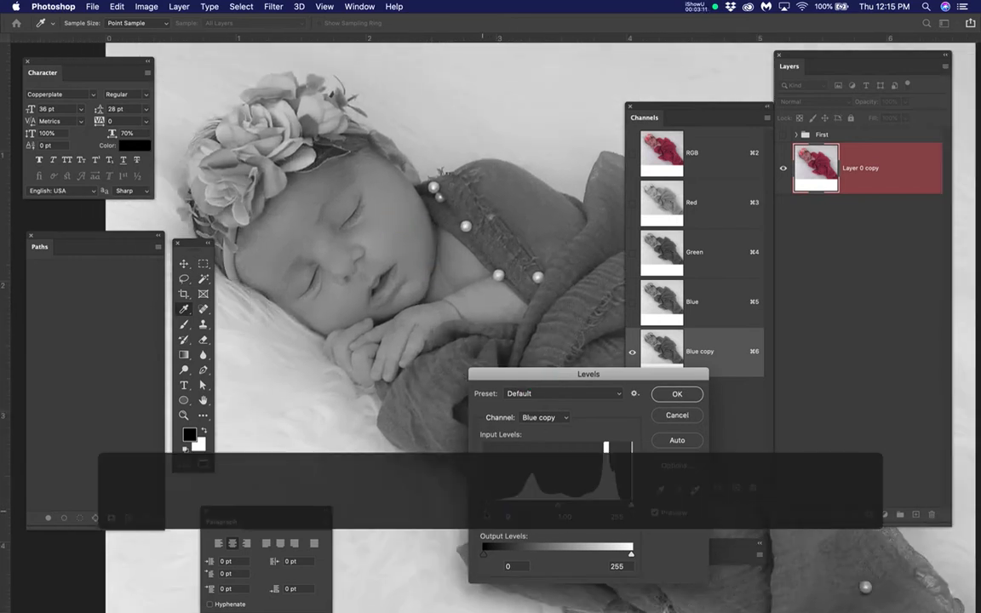
{"action": "left_click_drag", "start_coordinate": [491, 506], "coordinate": [554, 507]}
{"action": "left_click", "coordinate": [388, 204], "text": "alt"}
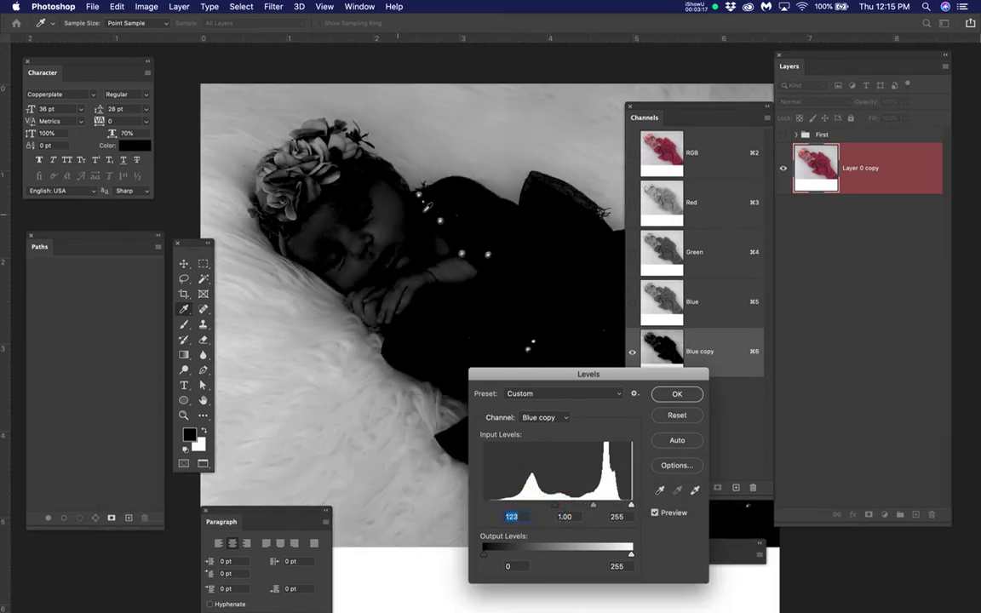
{"action": "left_click_drag", "start_coordinate": [416, 197], "coordinate": [327, 139]}
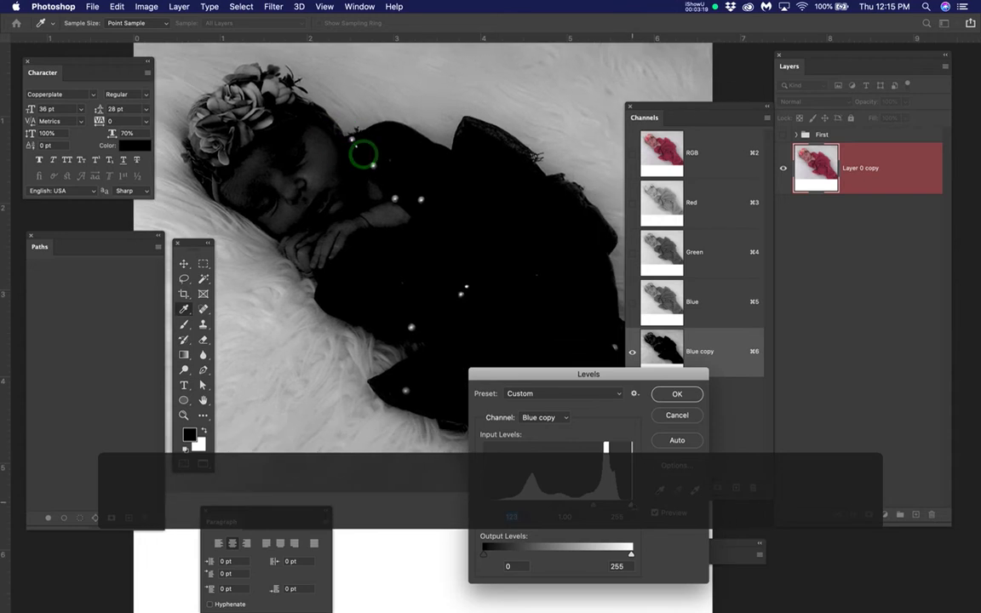
Set the Levels shadow input to 135 and the highlight input to 205, and apply the adjustment to the Blue copy channel.
{"action": "mouse_move", "coordinate": [631, 507]}
{"action": "left_mouse_down"}
{"action": "mouse_move", "coordinate": [554, 508]}
{"action": "mouse_move", "coordinate": [563, 509]}
{"action": "left_mouse_up"}
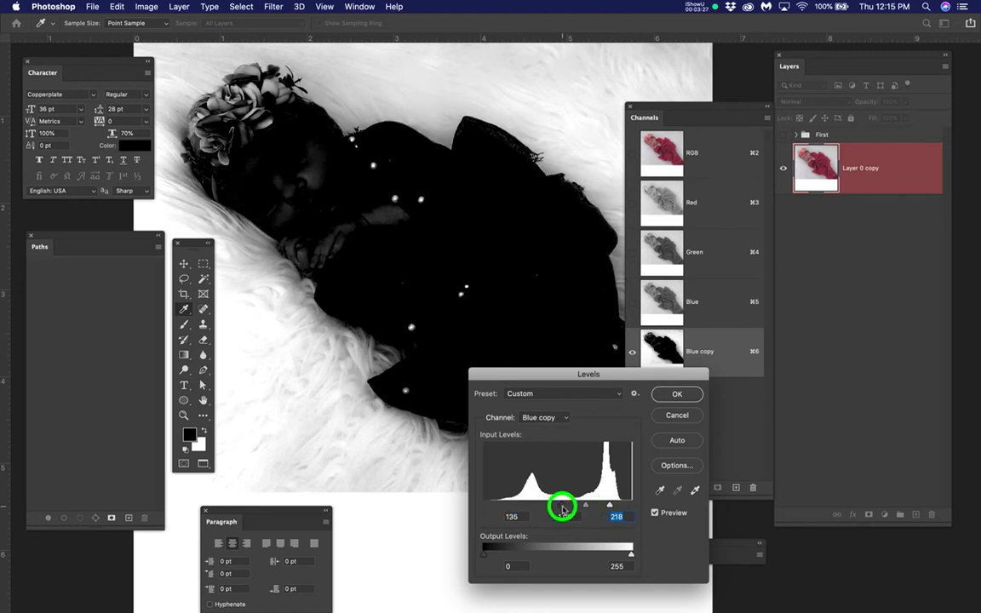
{"action": "left_click_drag", "start_coordinate": [562, 508], "coordinate": [562, 508]}
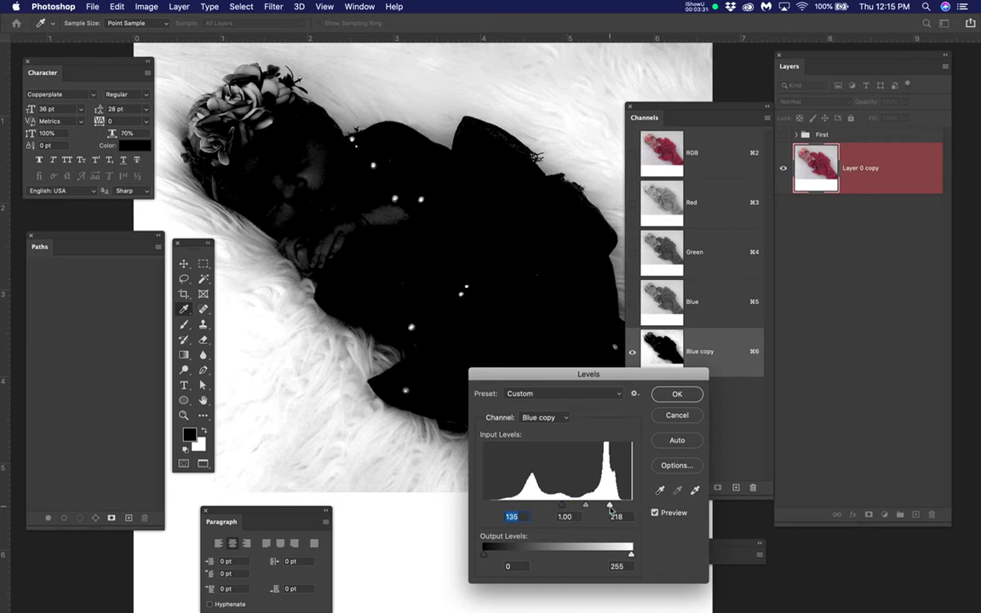
{"action": "left_click_drag", "start_coordinate": [606, 508], "coordinate": [601, 507]}
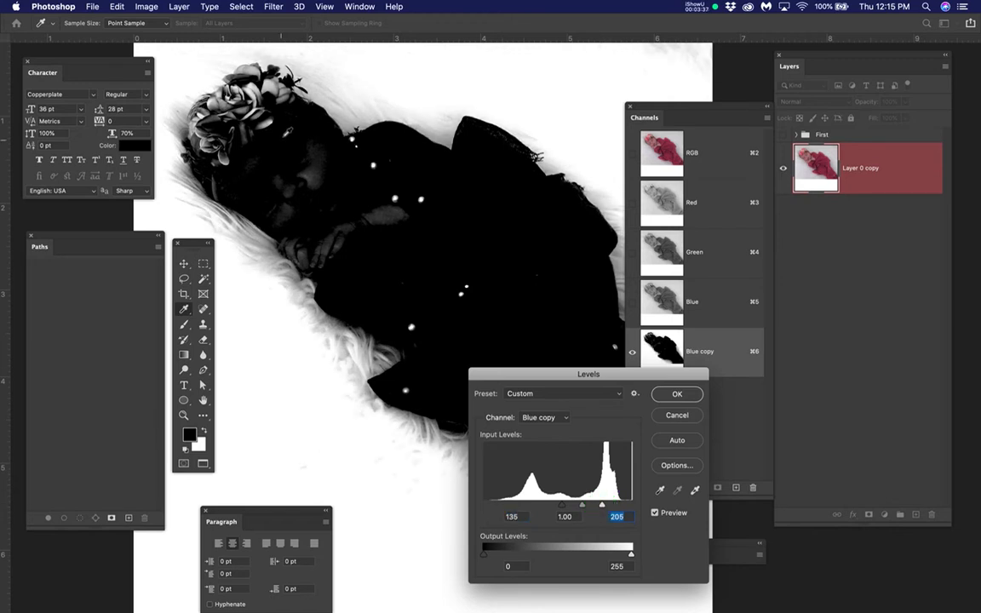
{"action": "scroll", "coordinate": [283, 136], "scroll_direction": "up", "scroll_amount": 5}
{"action": "scroll", "coordinate": [284, 136], "scroll_direction": "down", "scroll_amount": 3}
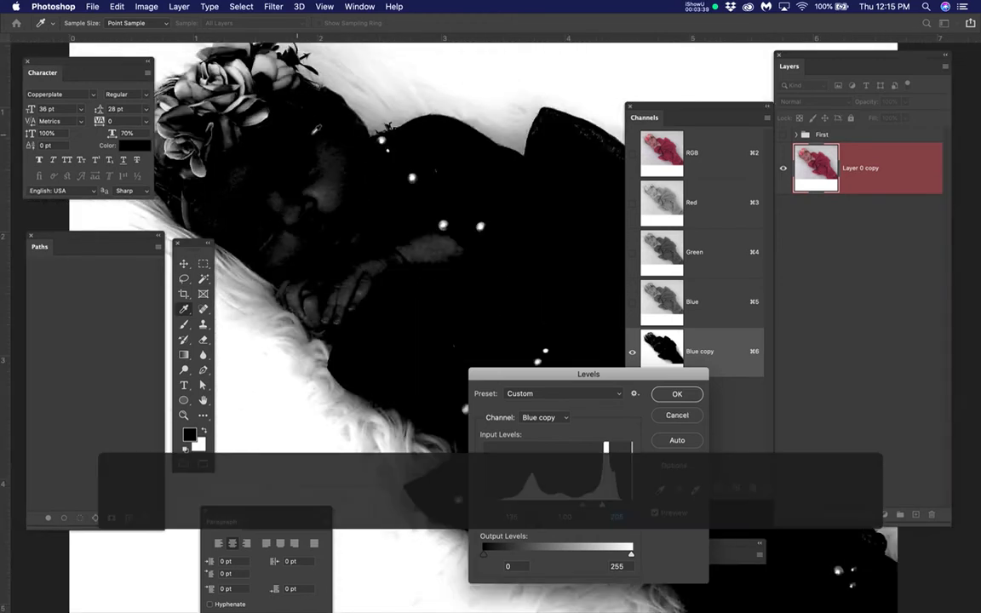
{"action": "scroll", "coordinate": [365, 189], "scroll_direction": "up", "scroll_amount": 3}
{"action": "scroll", "coordinate": [364, 189], "scroll_direction": "left", "scroll_amount": 3}
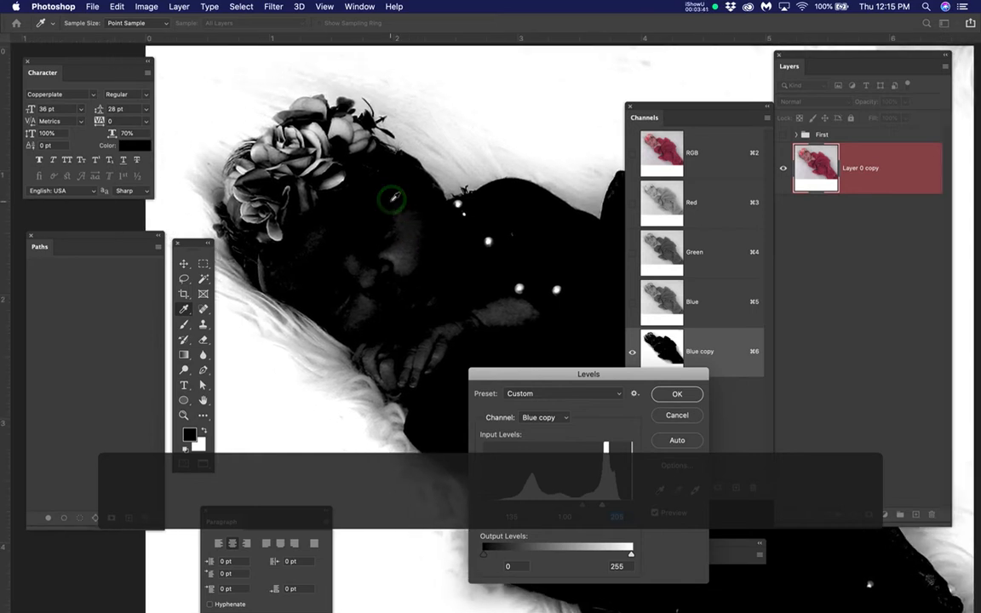
{"action": "key", "text": "b"}
{"action": "left_click", "coordinate": [677, 394]}
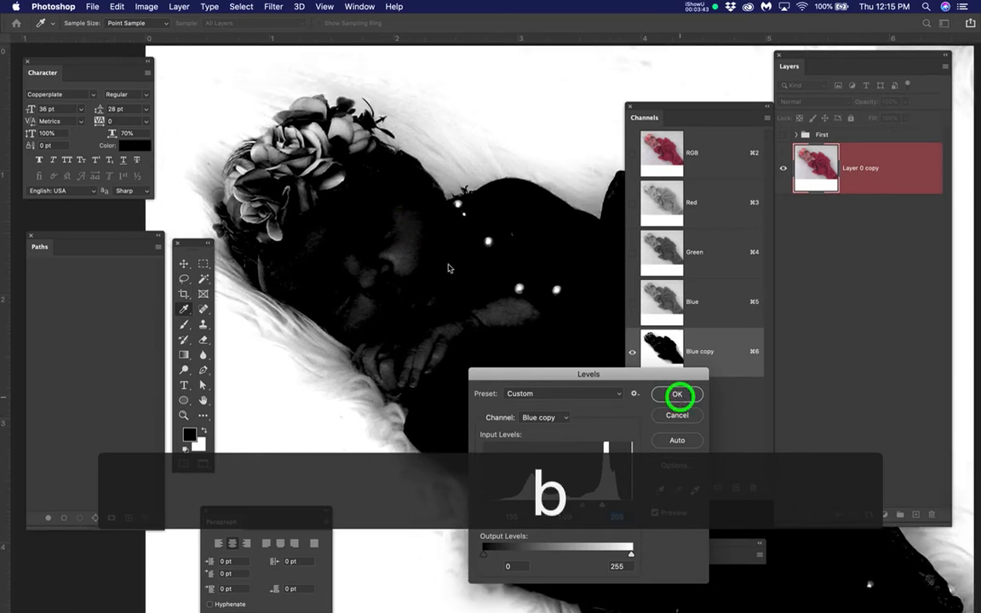
Activate the Brush tool and reduce the brush size to 150 px.
{"action": "key", "text": "b"}
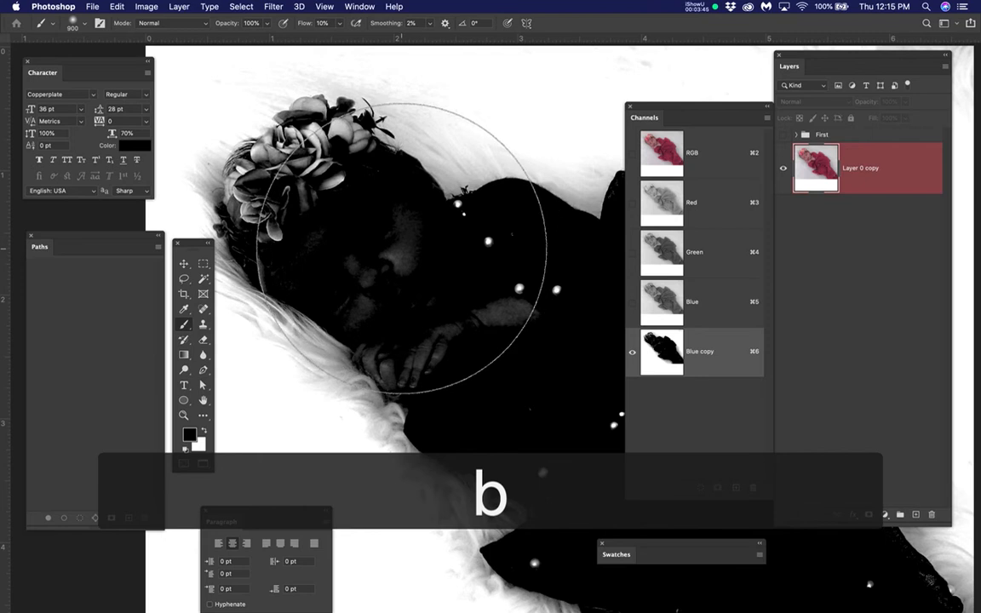
{"action": "key", "text": "bracketleft"}
{"action": "key", "text": "bracketleft"}
{"action": "key", "text": "bracketleft"}
{"action": "key", "text": "bracketleft"}
{"action": "key", "text": "bracketleft"}
{"action": "key", "text": "bracketleft"}
{"action": "key", "text": "bracketleft"}
{"action": "key", "text": "bracketleft"}
{"action": "key", "text": "bracketleft"}
{"action": "key", "text": "bracketleft"}
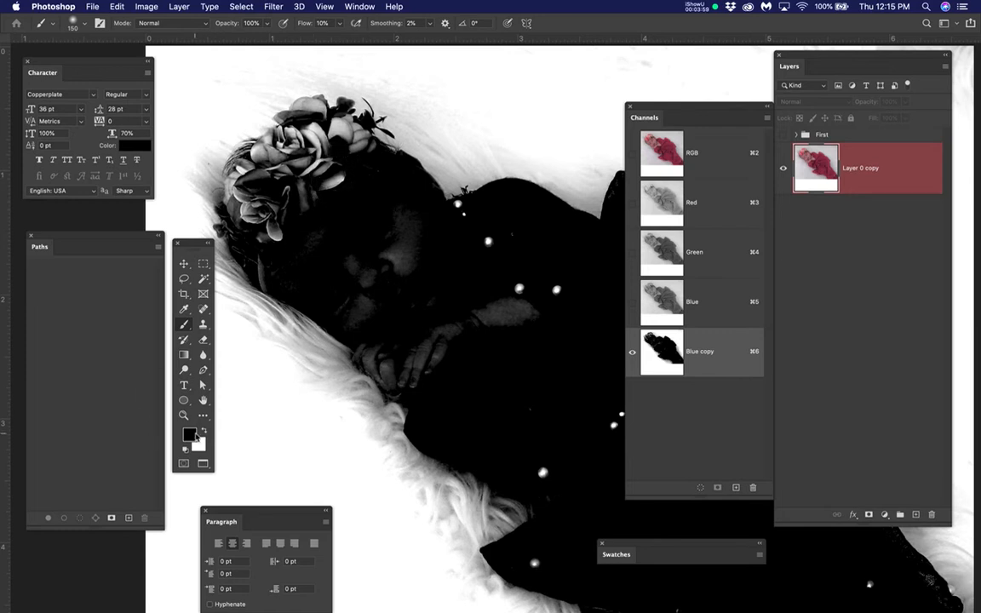
Set the brush hardness to 94% and its flow to 100%.
{"action": "right_click", "coordinate": [383, 219]}
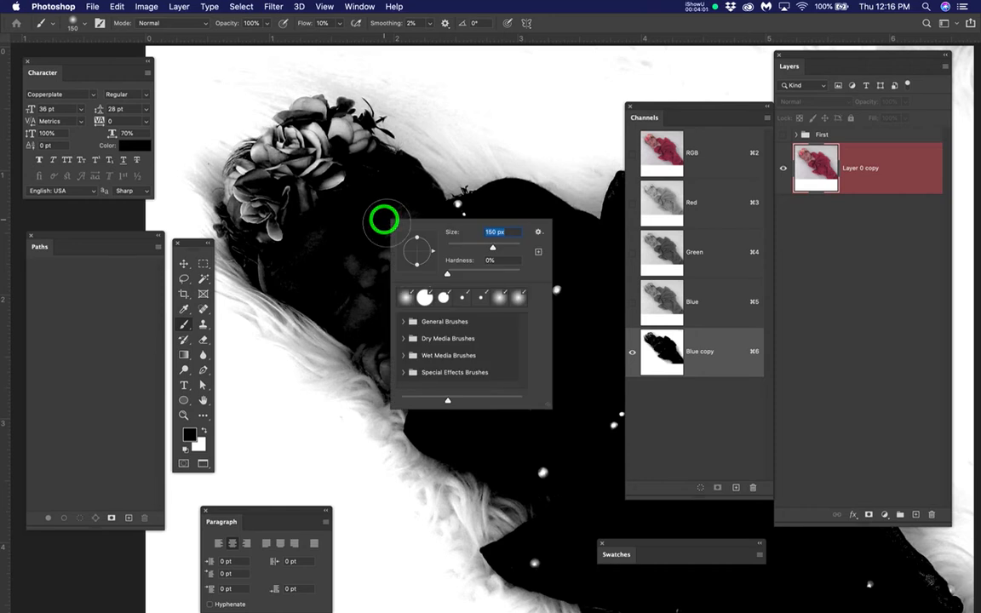
{"action": "left_click", "coordinate": [458, 274]}
{"action": "left_click_drag", "start_coordinate": [457, 274], "coordinate": [518, 282]}
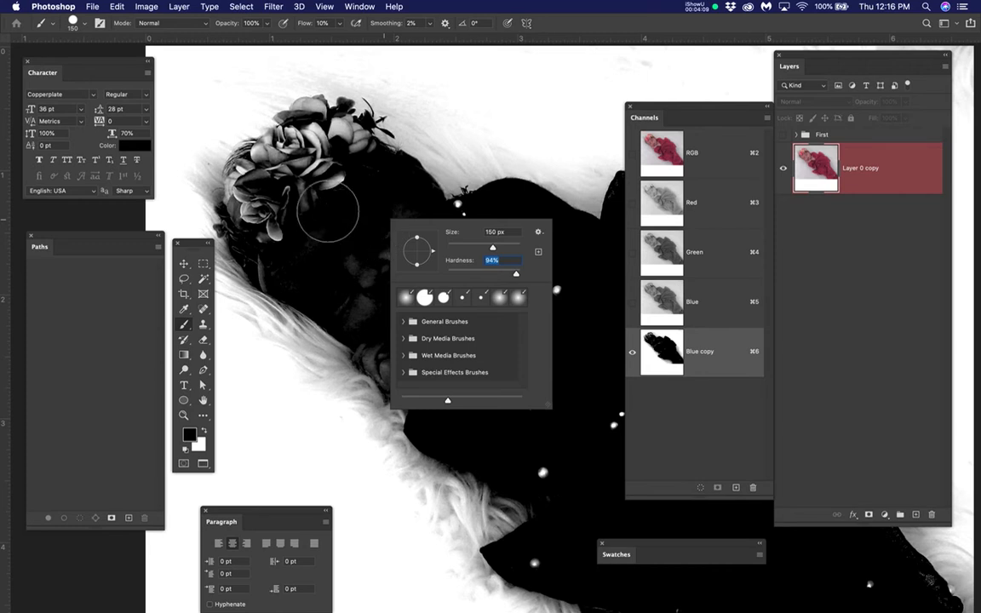
{"action": "key", "text": "Return"}
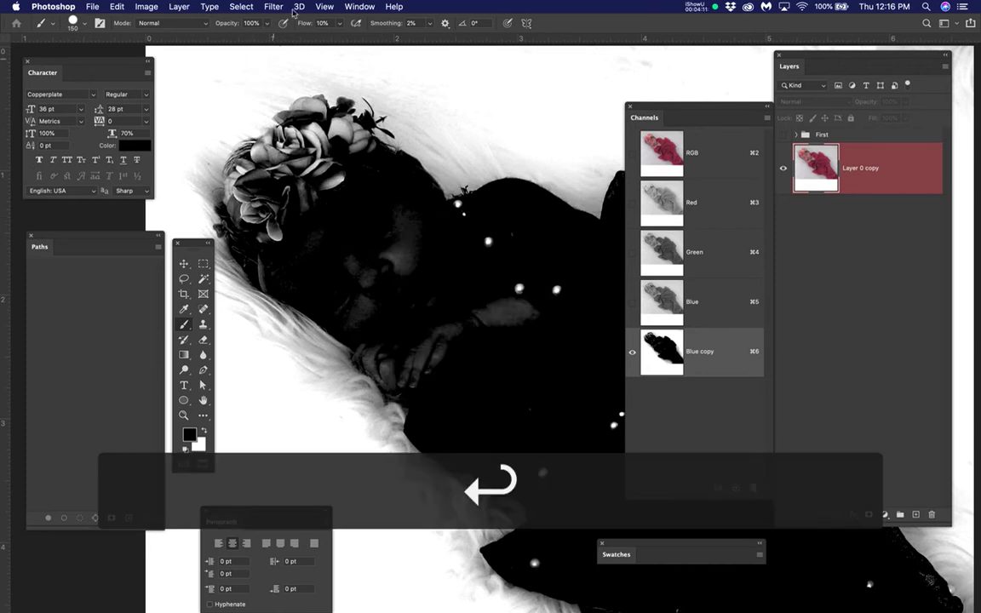
{"action": "left_click_drag", "start_coordinate": [332, 27], "coordinate": [302, 28]}
{"action": "type", "text": "1"}
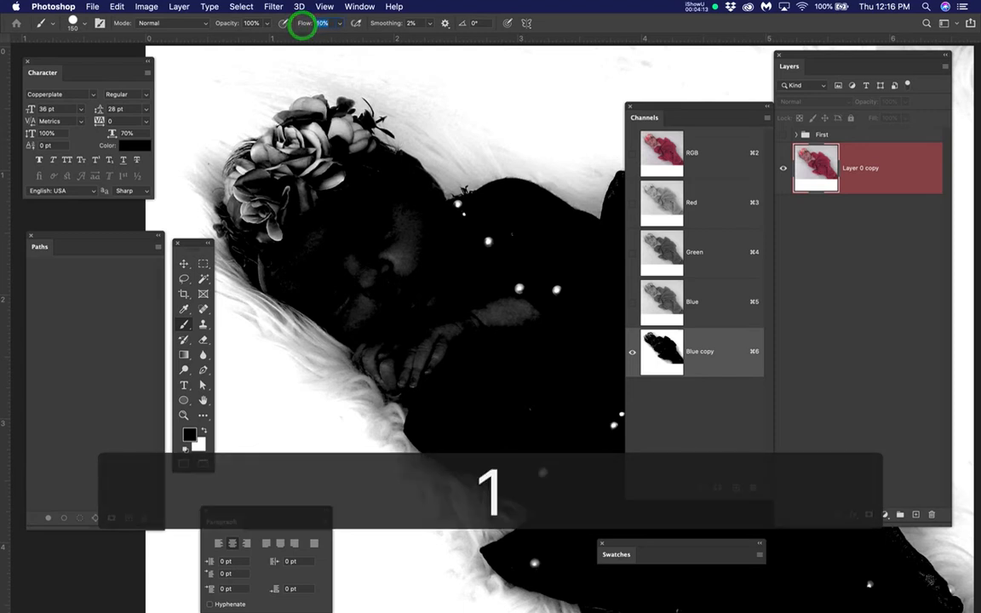
{"action": "type", "text": "00"}
{"action": "key", "text": "Return"}
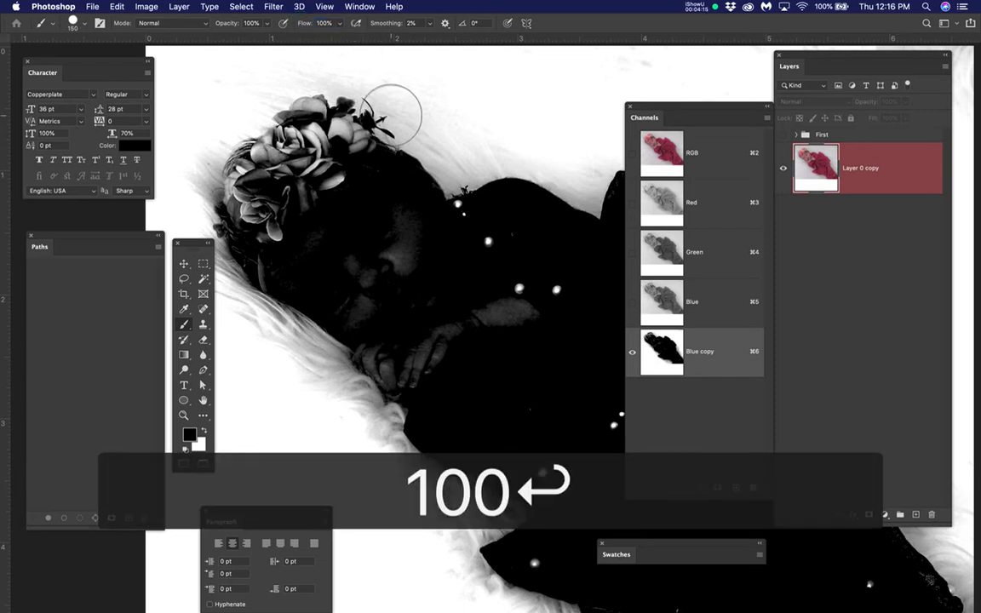
Paint black over the grey areas of the baby's face and hands and the nearby pearls in the Blue copy channel.
{"action": "left_click_drag", "start_coordinate": [294, 157], "coordinate": [327, 185]}
{"action": "left_click_drag", "start_coordinate": [367, 240], "coordinate": [396, 254]}
{"action": "left_click", "coordinate": [370, 266]}
{"action": "left_click", "coordinate": [362, 285]}
{"action": "left_click", "coordinate": [402, 329]}
{"action": "mouse_move", "coordinate": [400, 336]}
{"action": "left_mouse_down"}
{"action": "mouse_move", "coordinate": [407, 363]}
{"action": "mouse_move", "coordinate": [462, 359]}
{"action": "mouse_move", "coordinate": [559, 290]}
{"action": "mouse_move", "coordinate": [525, 288]}
{"action": "mouse_move", "coordinate": [494, 258]}
{"action": "mouse_move", "coordinate": [458, 266]}
{"action": "left_mouse_up"}
{"action": "left_click", "coordinate": [515, 326]}
{"action": "left_click", "coordinate": [383, 208]}
{"action": "left_click", "coordinate": [372, 181]}
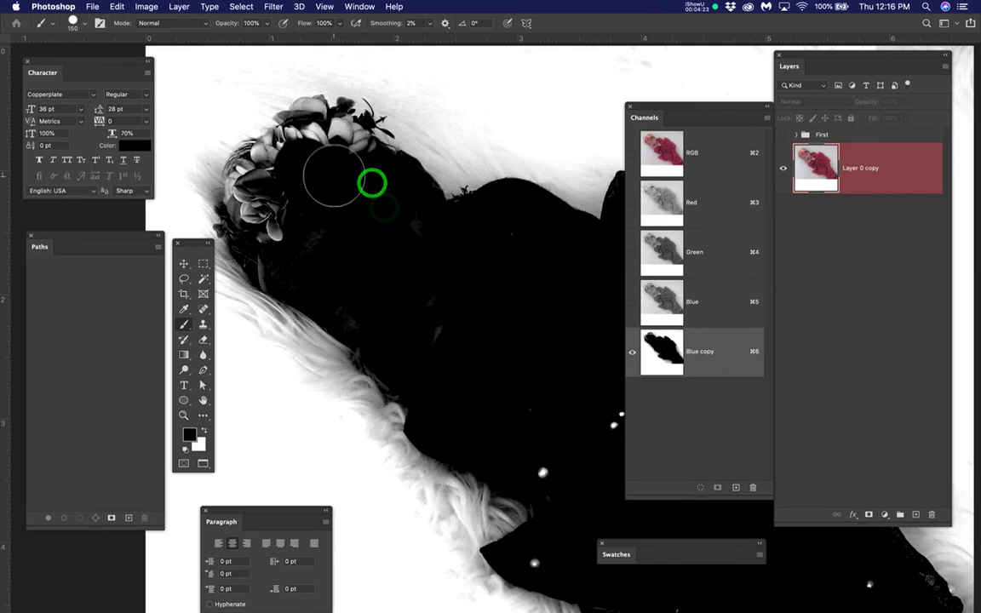
Show the RGB composite together with the Blue copy mask overlay around the flower headband.
{"action": "scroll", "coordinate": [338, 172], "scroll_direction": "up", "scroll_amount": 1}
{"action": "scroll", "coordinate": [339, 172], "scroll_direction": "up", "scroll_amount": 3}
{"action": "left_click_drag", "start_coordinate": [391, 178], "coordinate": [460, 241]}
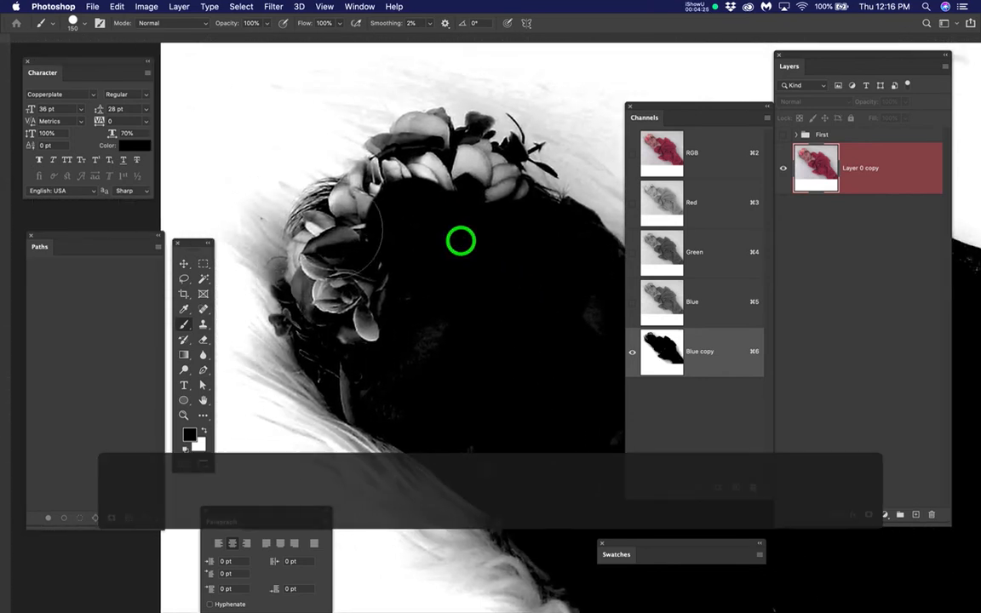
{"action": "scroll", "coordinate": [275, 221], "scroll_direction": "up", "scroll_amount": 2}
{"action": "left_click", "coordinate": [358, 204]}
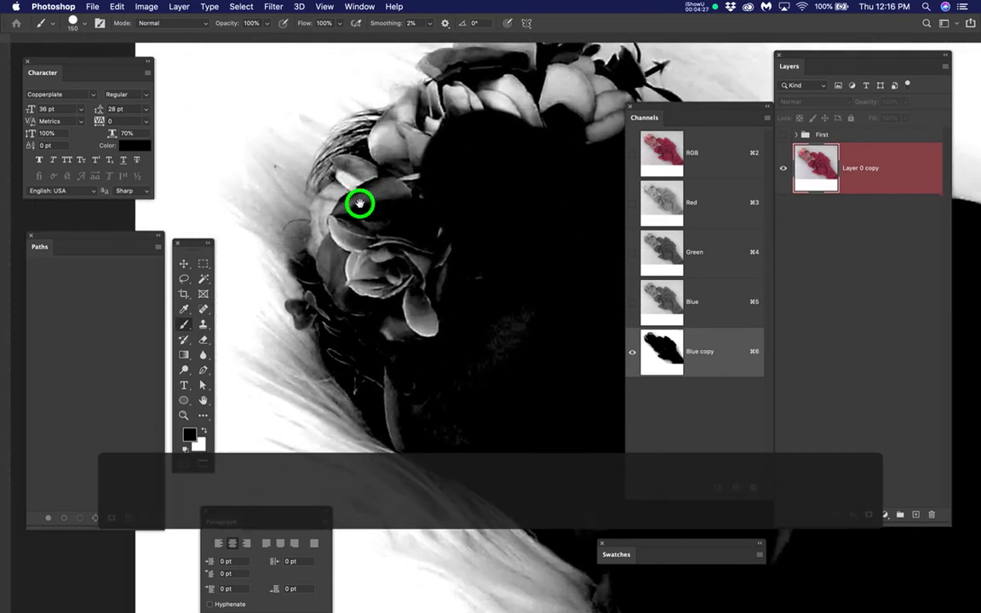
{"action": "left_click", "coordinate": [428, 205]}
{"action": "left_click_drag", "start_coordinate": [429, 204], "coordinate": [396, 248]}
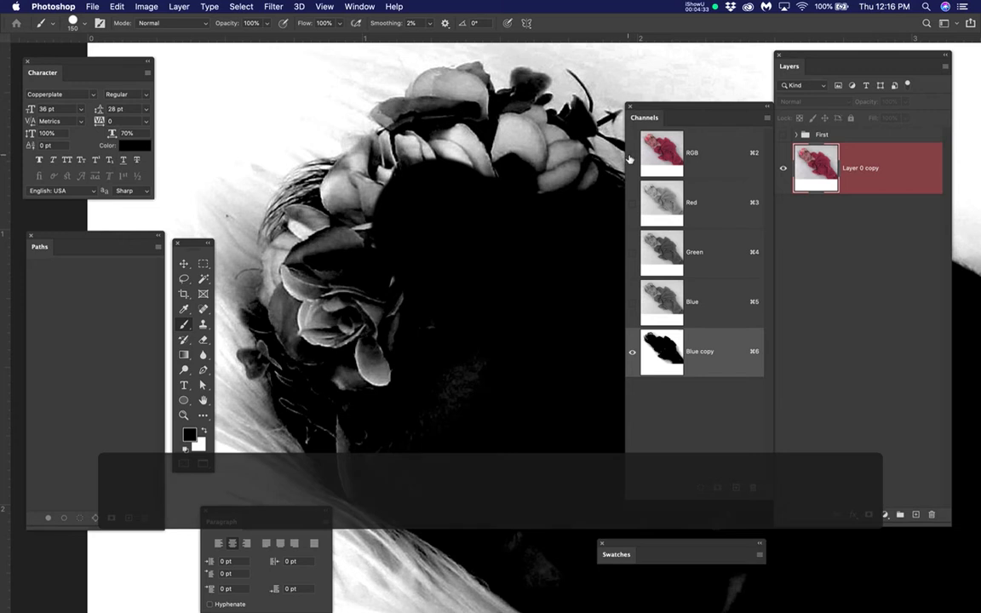
{"action": "left_click", "coordinate": [631, 155]}
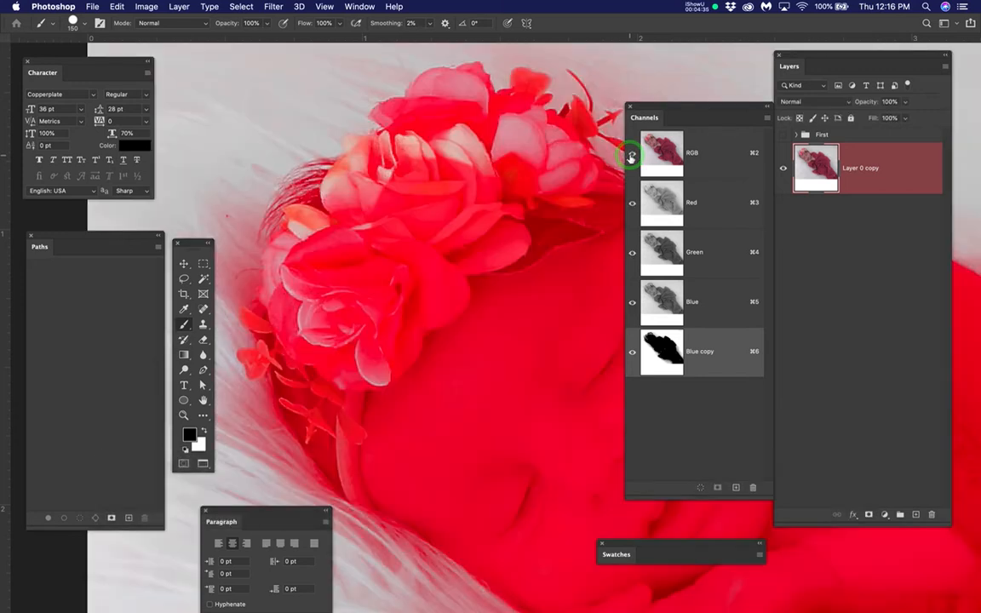
{"action": "left_click", "coordinate": [631, 155]}
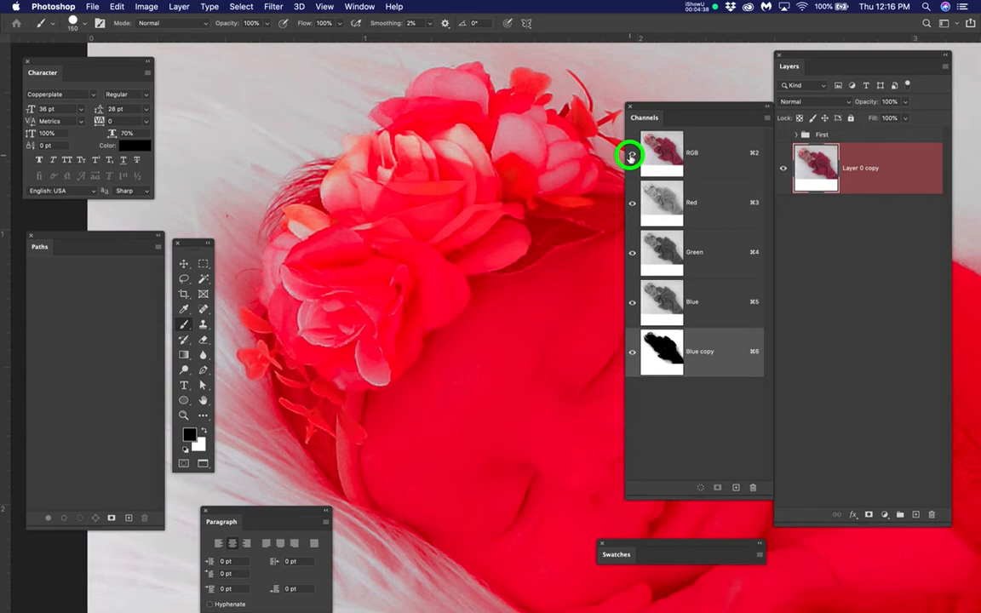
{"action": "left_click", "coordinate": [630, 157]}
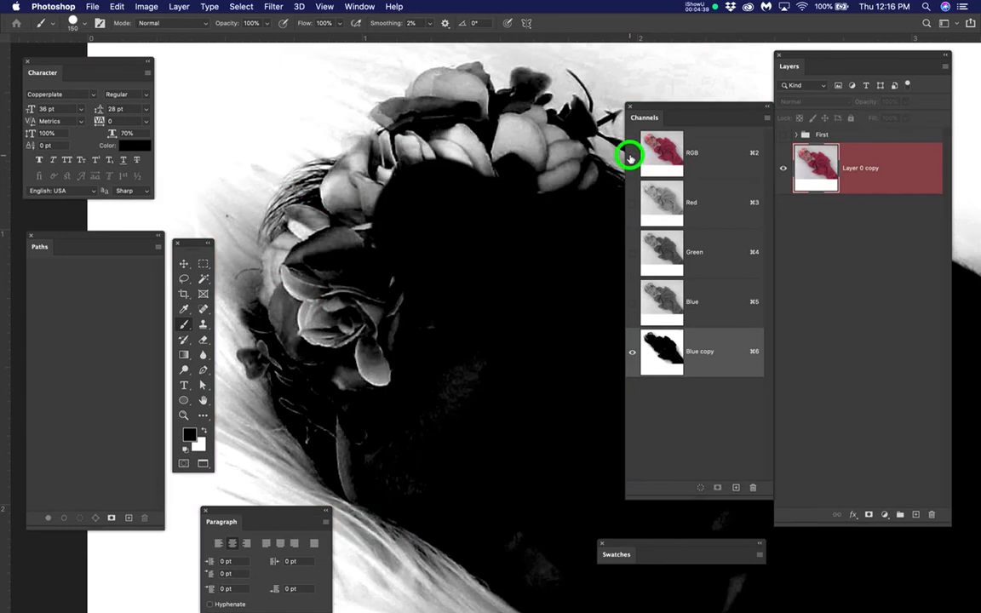
{"action": "left_click", "coordinate": [631, 157]}
{"action": "scroll", "coordinate": [436, 311], "scroll_direction": "down", "scroll_amount": 3}
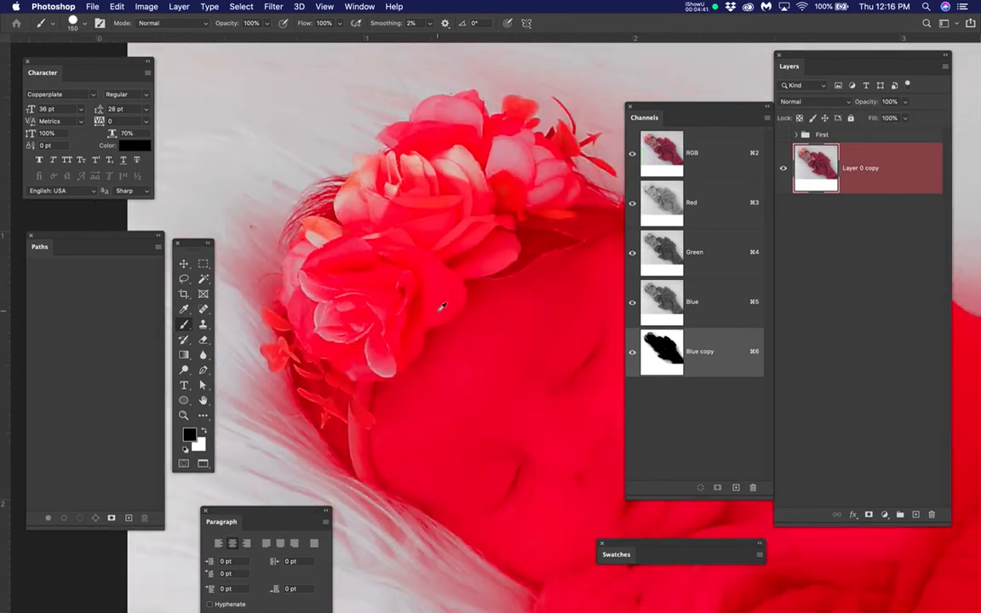
{"action": "left_click_drag", "start_coordinate": [451, 309], "coordinate": [443, 287]}
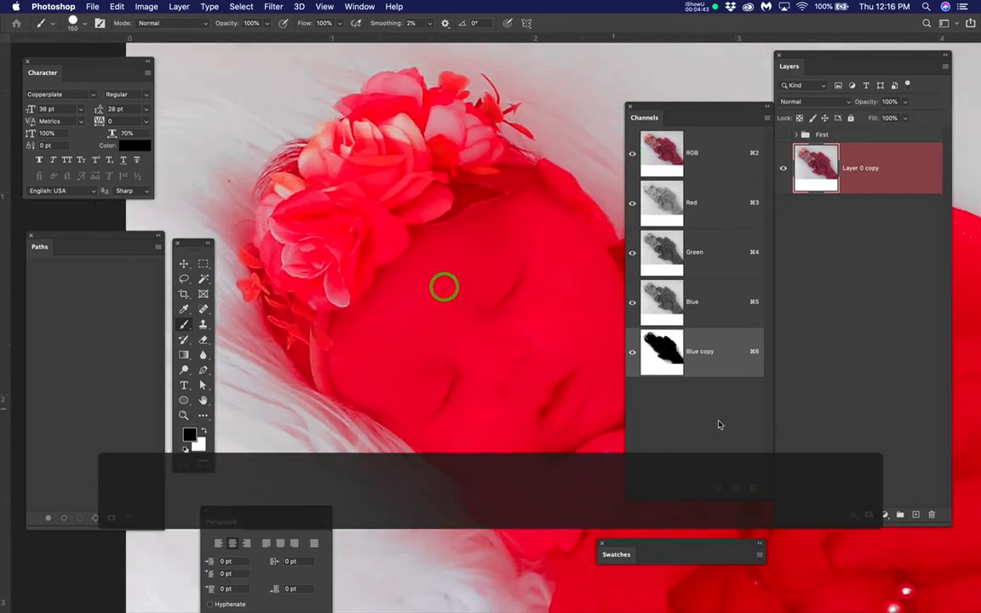
Change the Blue copy channel's mask overlay colour to bright green (1eff00).
{"action": "double_click", "coordinate": [731, 353]}
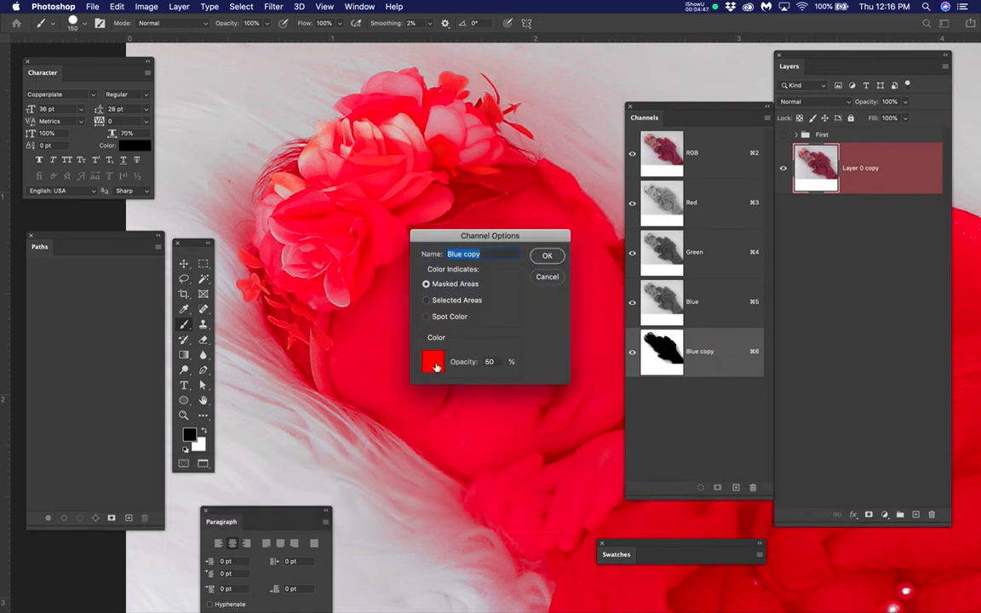
{"action": "left_click", "coordinate": [433, 363]}
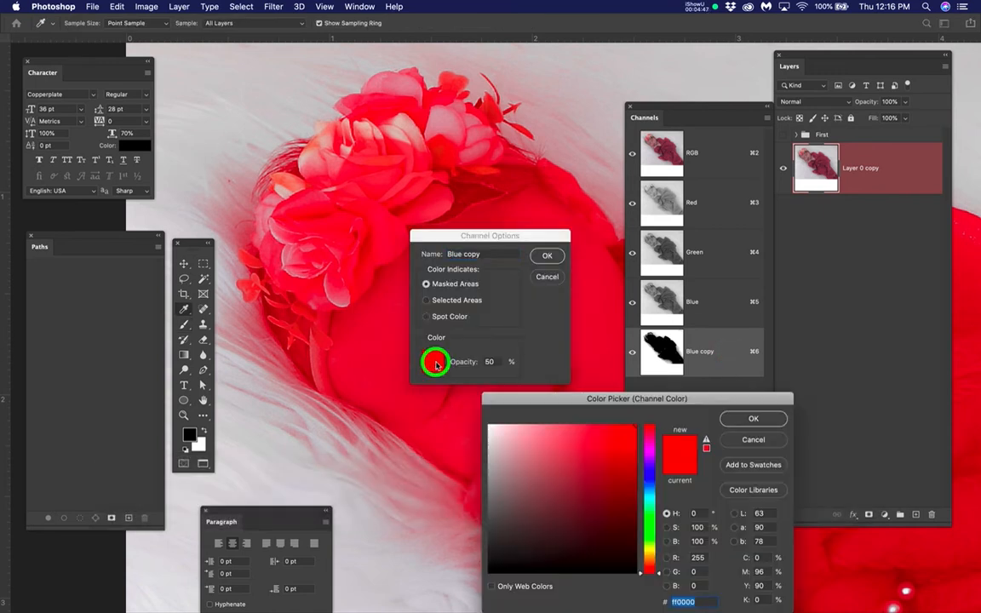
{"action": "left_click", "coordinate": [650, 528]}
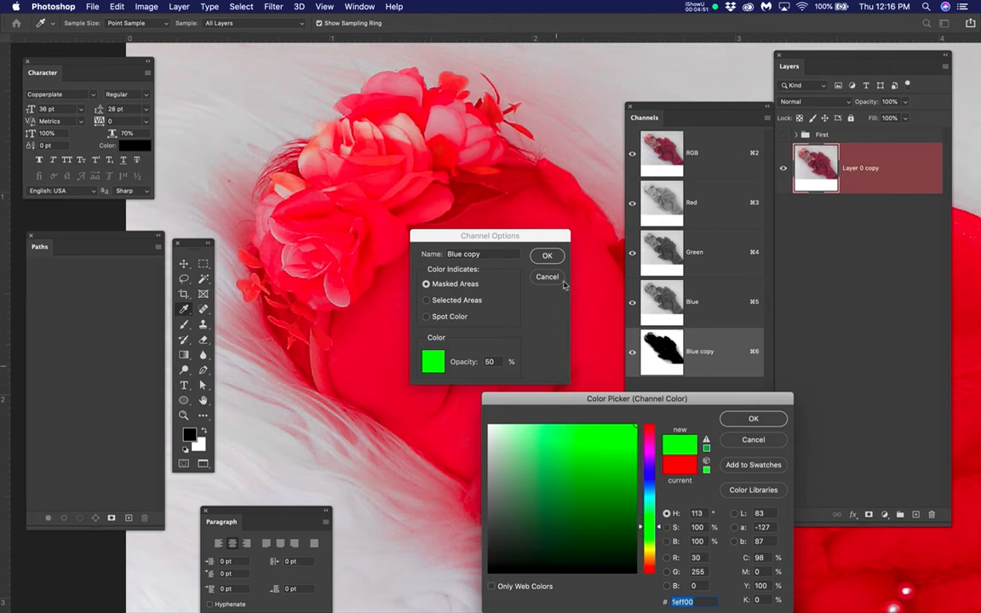
{"action": "left_click", "coordinate": [544, 258]}
{"action": "left_click", "coordinate": [765, 419]}
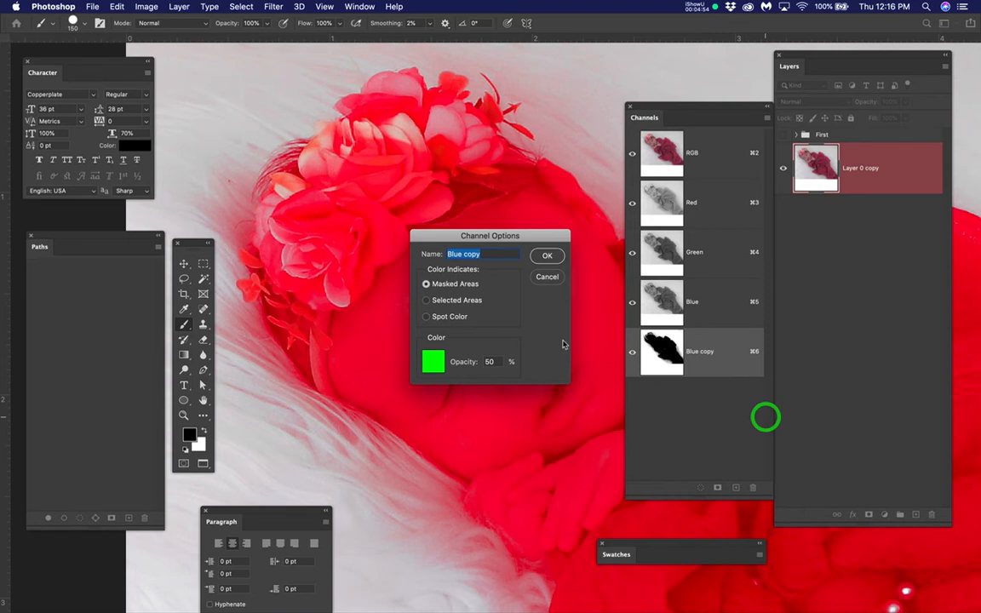
{"action": "left_click", "coordinate": [548, 257]}
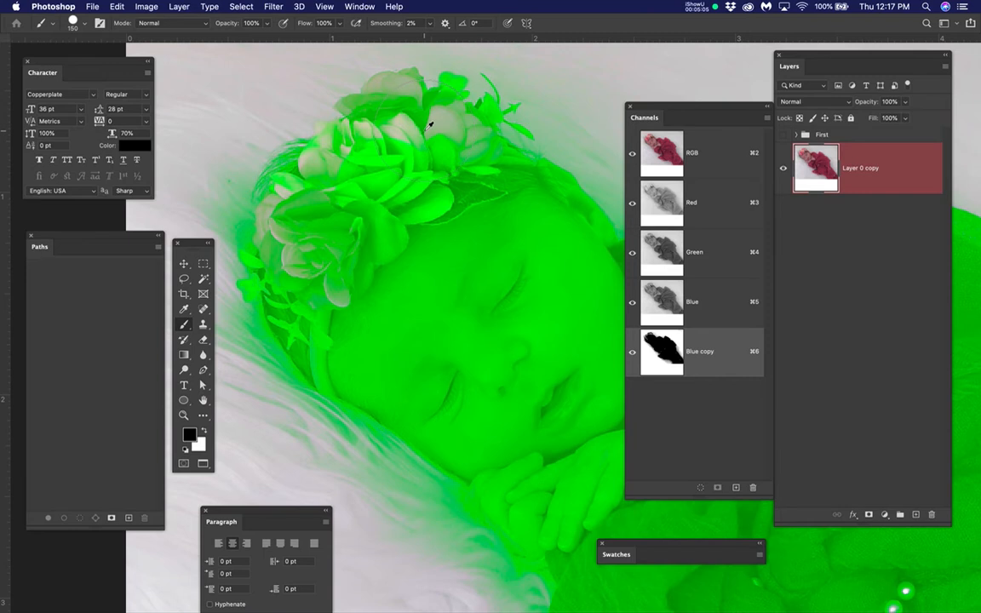
Reduce the brush to 70 px, paint black over the upper pale headband petals, and check the Blue copy mask without the RGB composite.
{"action": "scroll", "coordinate": [469, 206], "scroll_direction": "up", "scroll_amount": 6}
{"action": "scroll", "coordinate": [469, 207], "scroll_direction": "down", "scroll_amount": 3}
{"action": "key", "text": "bracketleft"}
{"action": "key", "text": "bracketleft"}
{"action": "key", "text": "bracketleft"}
{"action": "key", "text": "bracketleft"}
{"action": "key", "text": "bracketleft"}
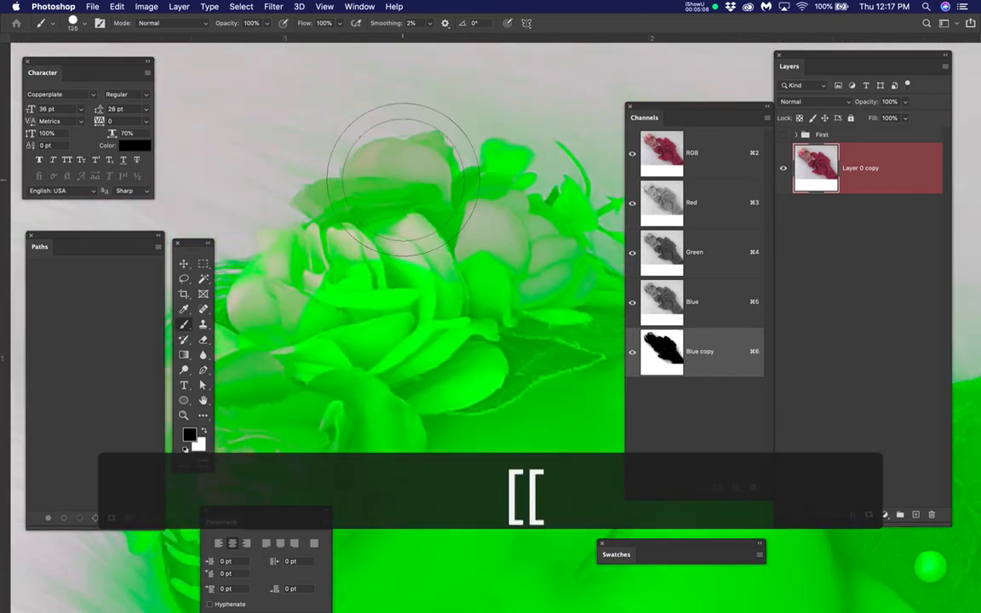
{"action": "mouse_move", "coordinate": [390, 181]}
{"action": "left_mouse_down"}
{"action": "mouse_move", "coordinate": [406, 240]}
{"action": "mouse_move", "coordinate": [428, 186]}
{"action": "mouse_move", "coordinate": [417, 180]}
{"action": "mouse_move", "coordinate": [425, 242]}
{"action": "mouse_move", "coordinate": [428, 231]}
{"action": "mouse_move", "coordinate": [488, 224]}
{"action": "mouse_move", "coordinate": [491, 273]}
{"action": "mouse_move", "coordinate": [504, 231]}
{"action": "mouse_move", "coordinate": [510, 287]}
{"action": "mouse_move", "coordinate": [530, 253]}
{"action": "mouse_move", "coordinate": [530, 302]}
{"action": "mouse_move", "coordinate": [546, 281]}
{"action": "mouse_move", "coordinate": [542, 312]}
{"action": "left_mouse_up"}
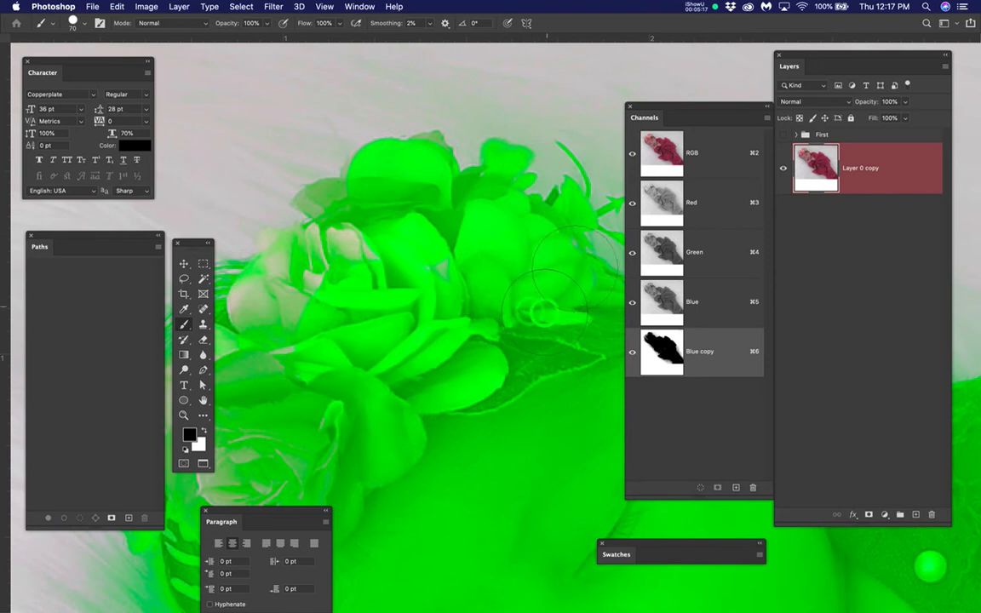
{"action": "left_click", "coordinate": [632, 154]}
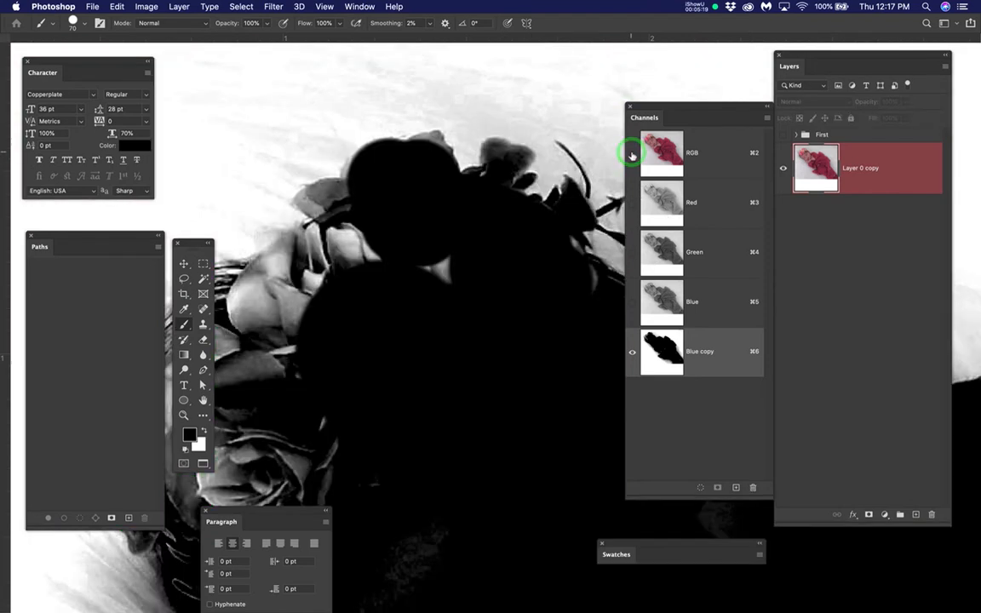
{"action": "left_click", "coordinate": [632, 154]}
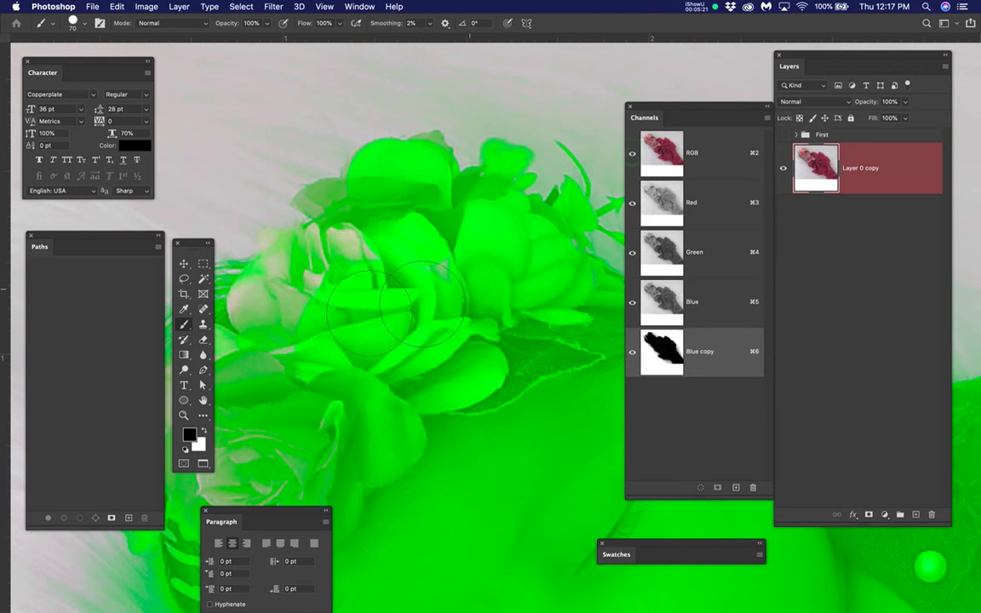
Paint black over the pale inner petals of the upper rose and check the coverage in the mask alone.
{"action": "mouse_move", "coordinate": [387, 269]}
{"action": "left_mouse_down"}
{"action": "mouse_move", "coordinate": [298, 230]}
{"action": "mouse_move", "coordinate": [285, 255]}
{"action": "mouse_move", "coordinate": [273, 247]}
{"action": "mouse_move", "coordinate": [328, 288]}
{"action": "left_mouse_up"}
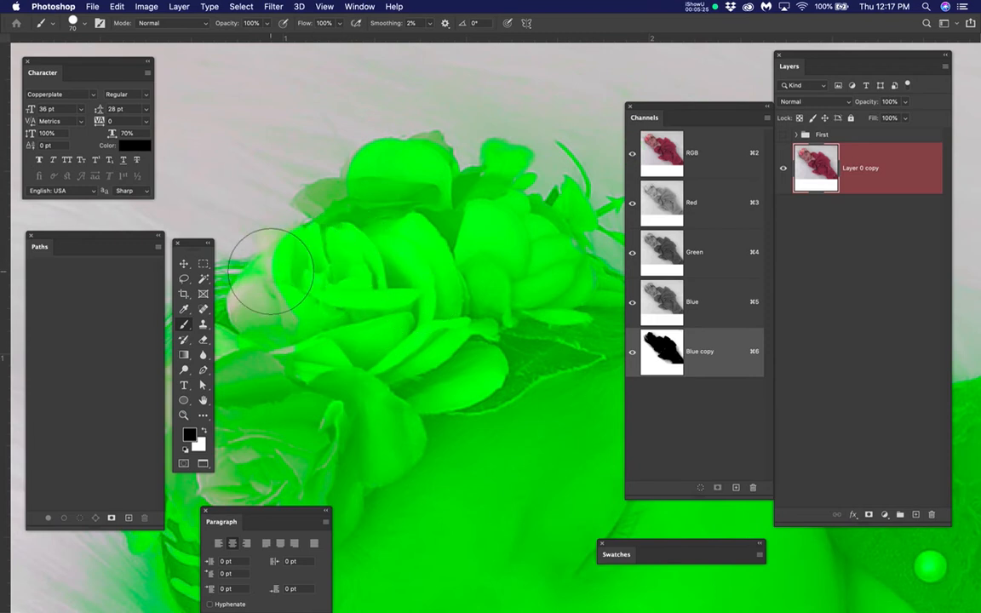
{"action": "left_click", "coordinate": [274, 271], "text": "super"}
{"action": "left_click_drag", "start_coordinate": [326, 241], "coordinate": [432, 280]}
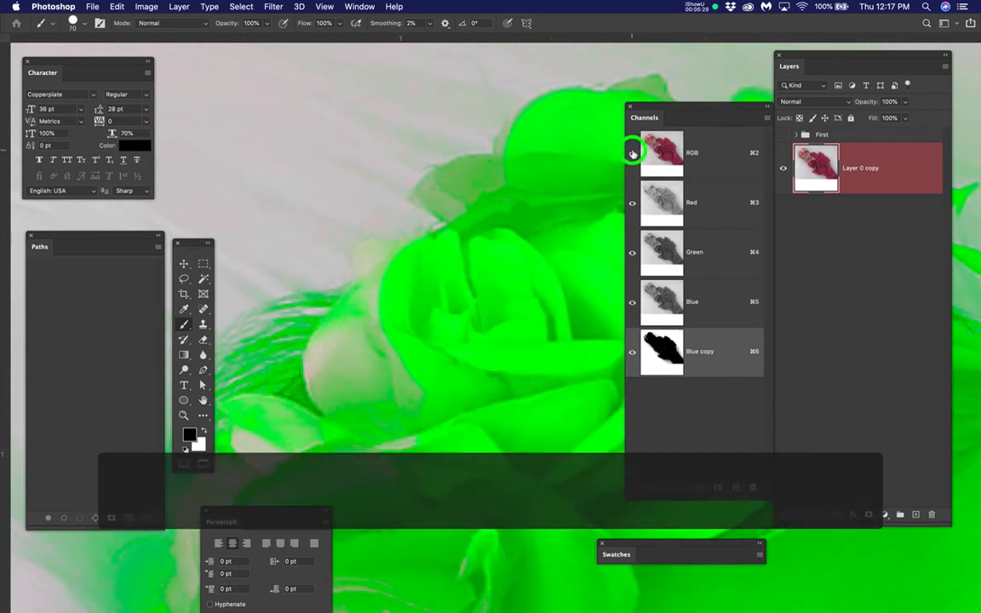
{"action": "left_click", "coordinate": [631, 154]}
{"action": "left_click", "coordinate": [632, 153]}
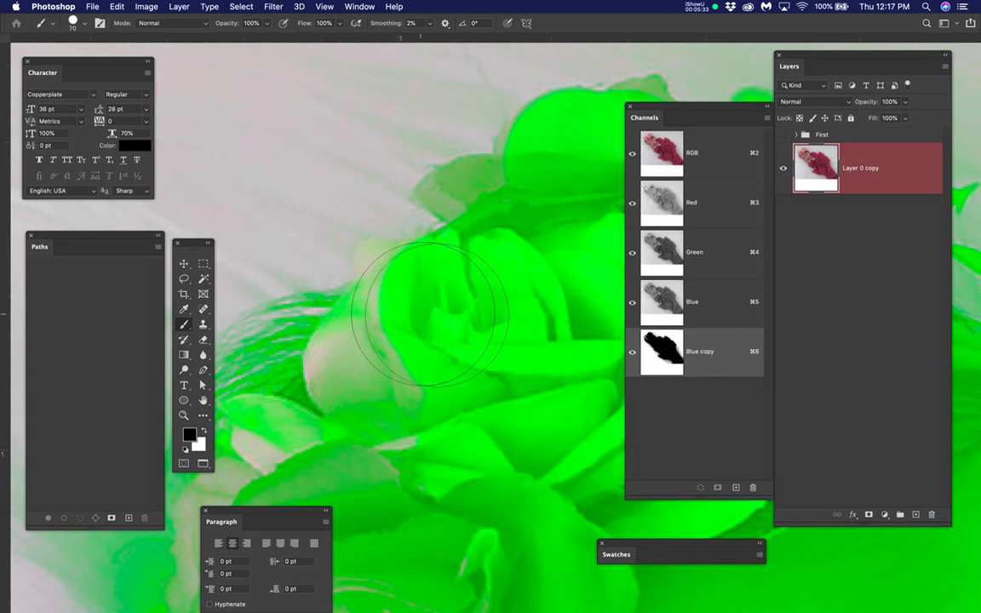
Reduce the brush to 15 px and paint black over the small outer petals above the upper rose, undoing a stray stroke.
{"action": "scroll", "coordinate": [471, 317], "scroll_direction": "down", "scroll_amount": 2}
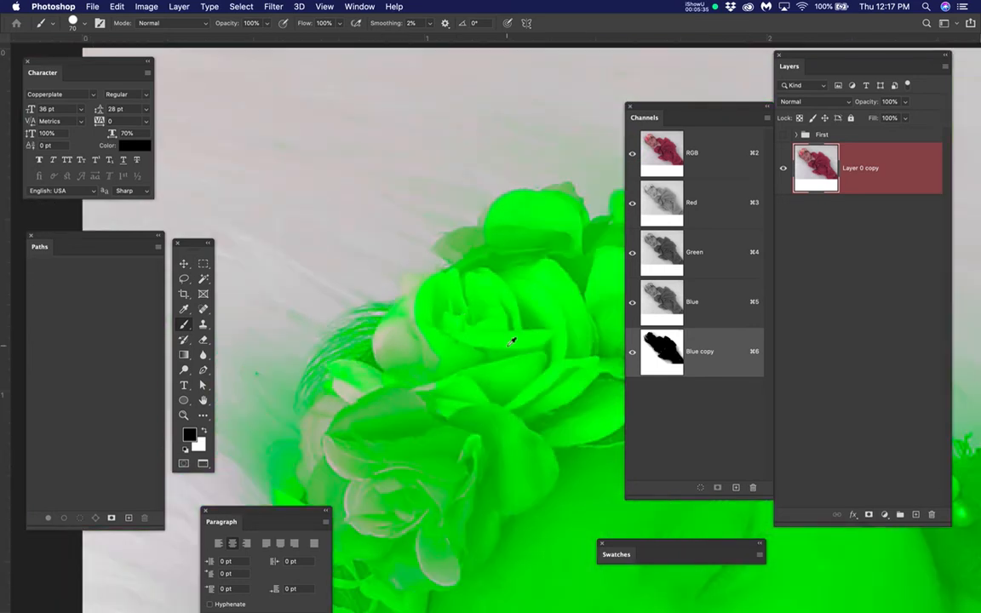
{"action": "scroll", "coordinate": [512, 342], "scroll_direction": "down", "scroll_amount": 1}
{"action": "scroll", "coordinate": [510, 343], "scroll_direction": "up", "scroll_amount": 4}
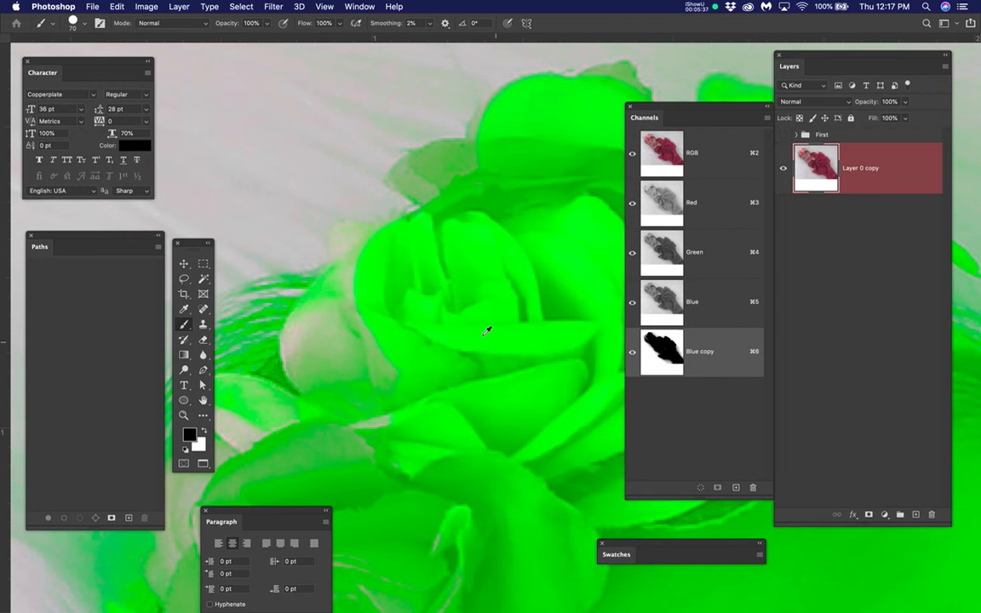
{"action": "key", "text": "bracketleft"}
{"action": "key", "text": "bracketleft"}
{"action": "key", "text": "bracketleft"}
{"action": "key", "text": "bracketleft"}
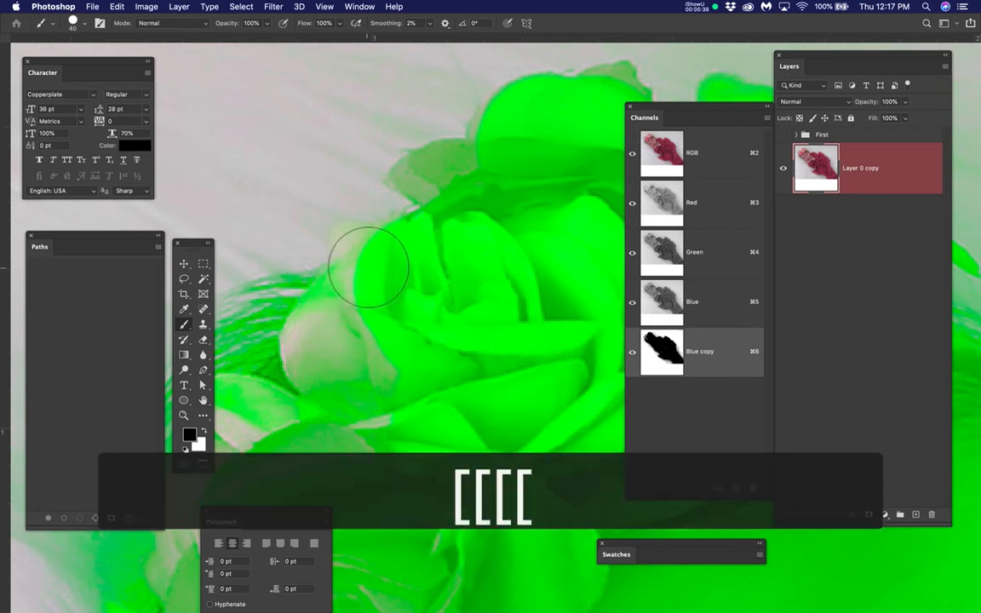
{"action": "key", "text": "bracketleft"}
{"action": "key", "text": "bracketleft"}
{"action": "key", "text": "bracketleft"}
{"action": "key", "text": "bracketleft"}
{"action": "left_click_drag", "start_coordinate": [348, 236], "coordinate": [389, 247]}
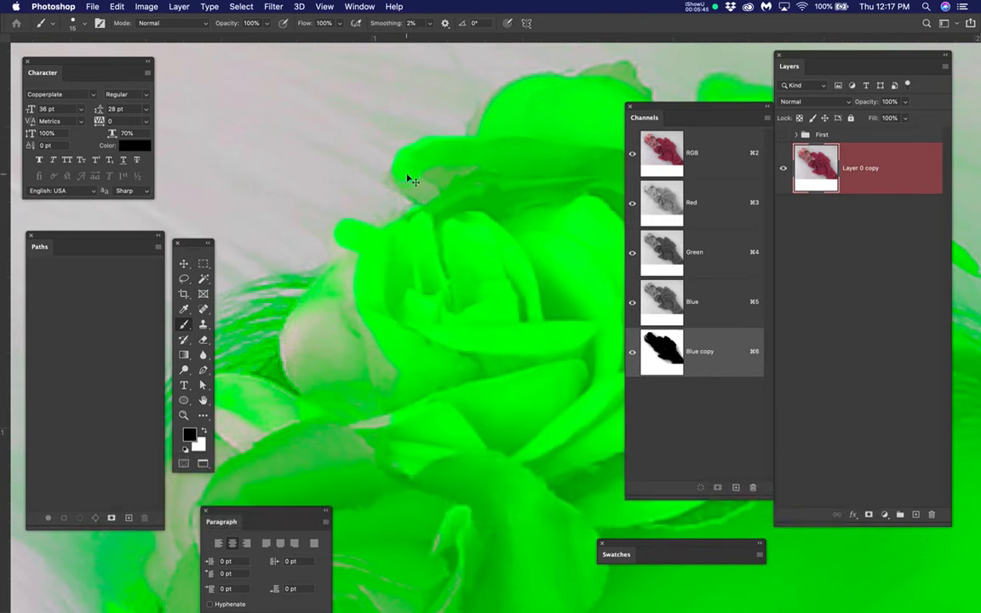
{"action": "key", "text": "super+z"}
{"action": "mouse_move", "coordinate": [416, 171]}
{"action": "left_mouse_down"}
{"action": "mouse_move", "coordinate": [406, 180]}
{"action": "mouse_move", "coordinate": [468, 174]}
{"action": "left_mouse_up"}
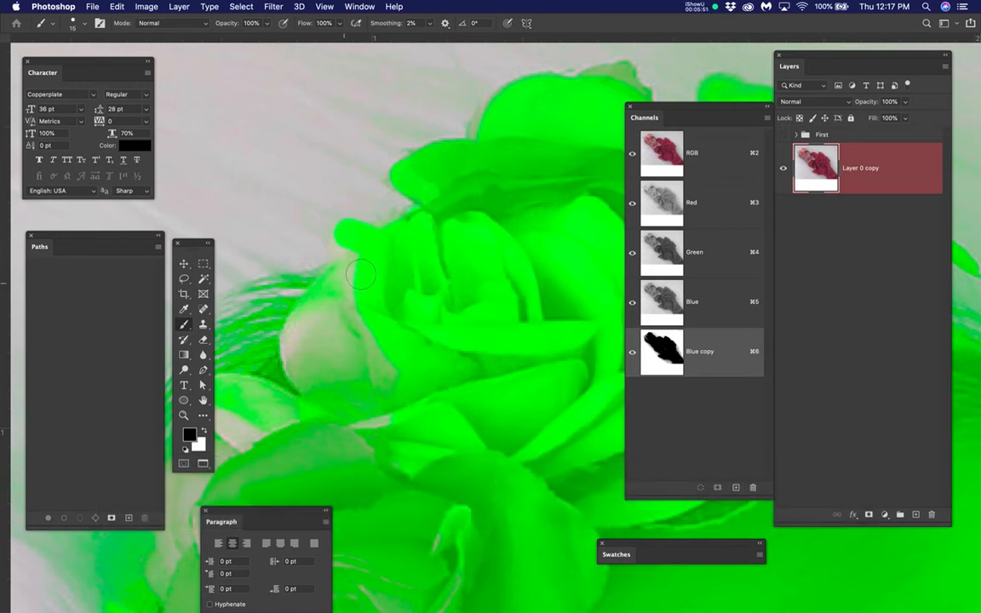
Paint black along the outer petals of the upper rose and the pale petals below it beside the hair.
{"action": "left_click_drag", "start_coordinate": [332, 284], "coordinate": [299, 318]}
{"action": "mouse_move", "coordinate": [292, 366]}
{"action": "left_mouse_down"}
{"action": "mouse_move", "coordinate": [320, 403]}
{"action": "mouse_move", "coordinate": [324, 326]}
{"action": "mouse_move", "coordinate": [348, 297]}
{"action": "mouse_move", "coordinate": [322, 351]}
{"action": "mouse_move", "coordinate": [360, 350]}
{"action": "mouse_move", "coordinate": [377, 365]}
{"action": "mouse_move", "coordinate": [471, 239]}
{"action": "left_mouse_up"}
{"action": "scroll", "coordinate": [361, 350], "scroll_direction": "down", "scroll_amount": 3}
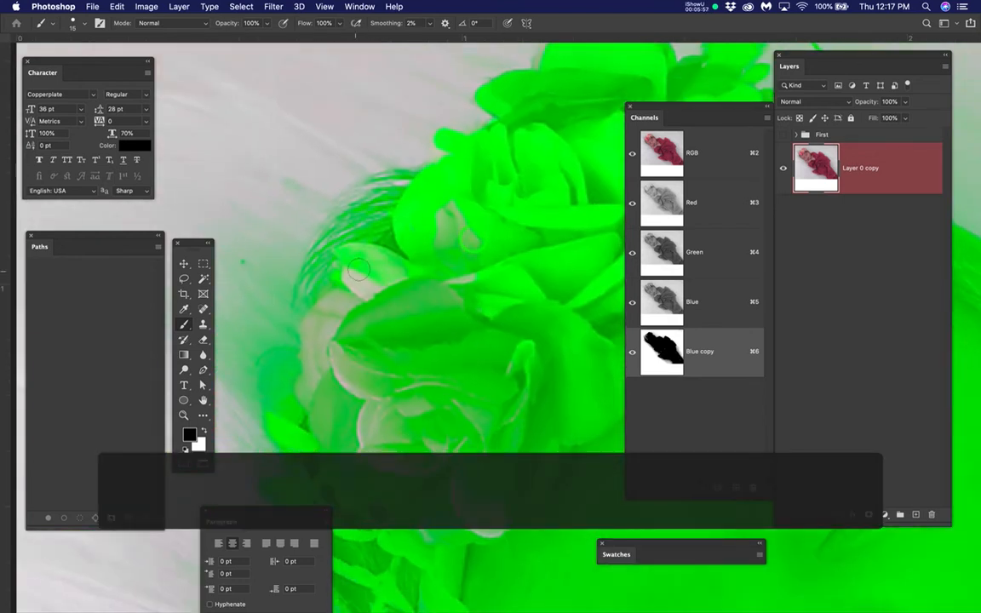
{"action": "mouse_move", "coordinate": [371, 256]}
{"action": "left_mouse_down"}
{"action": "mouse_move", "coordinate": [394, 269]}
{"action": "mouse_move", "coordinate": [345, 257]}
{"action": "mouse_move", "coordinate": [341, 295]}
{"action": "left_mouse_up"}
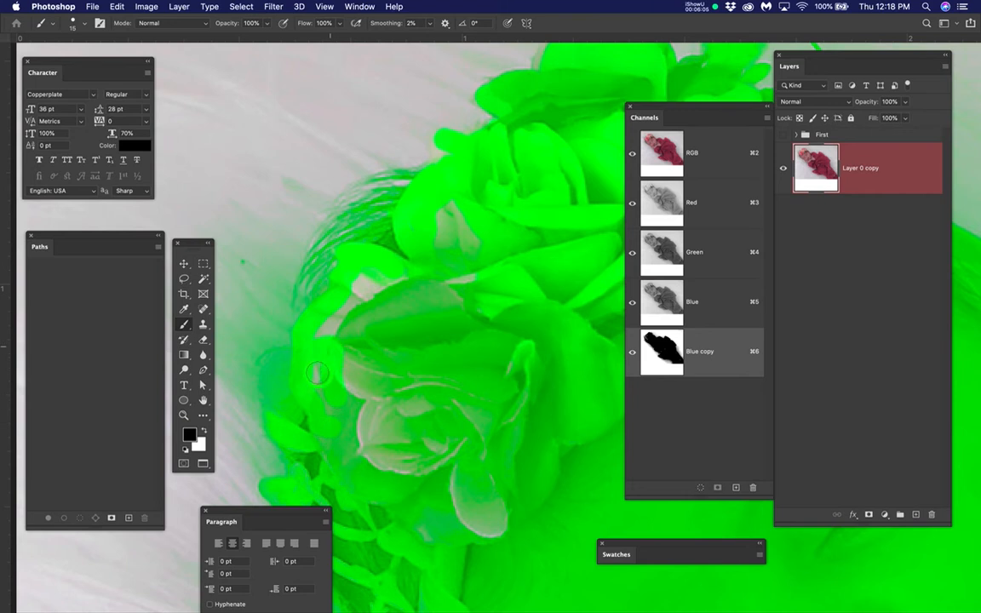
{"action": "left_click_drag", "start_coordinate": [340, 314], "coordinate": [361, 290]}
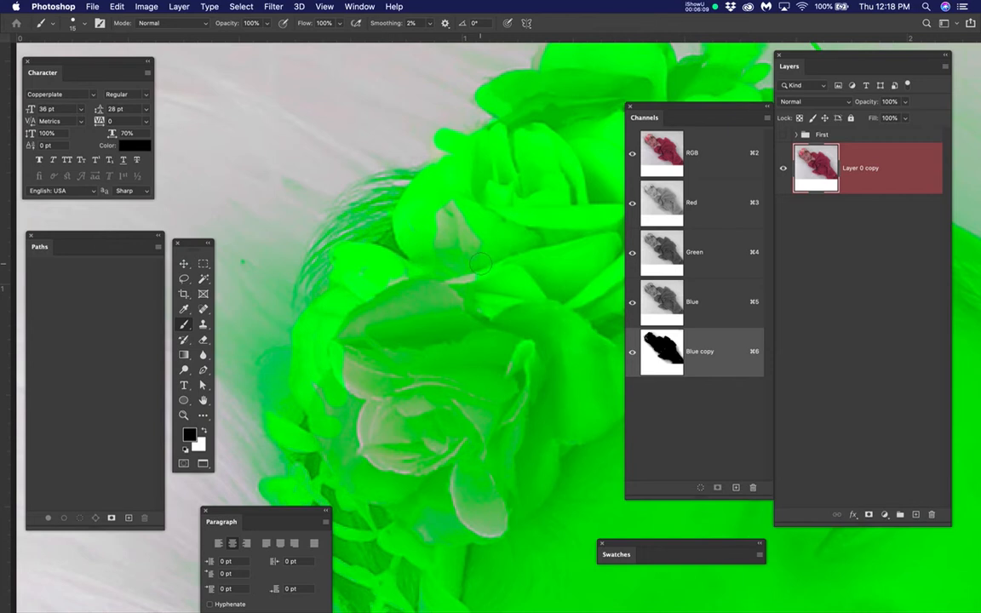
Hide the RGB composite so only the black-and-white Blue copy mask is shown.
{"action": "scroll", "coordinate": [480, 264], "scroll_direction": "down", "scroll_amount": 3}
{"action": "left_click_drag", "start_coordinate": [487, 258], "coordinate": [325, 243]}
{"action": "key", "text": "super+r"}
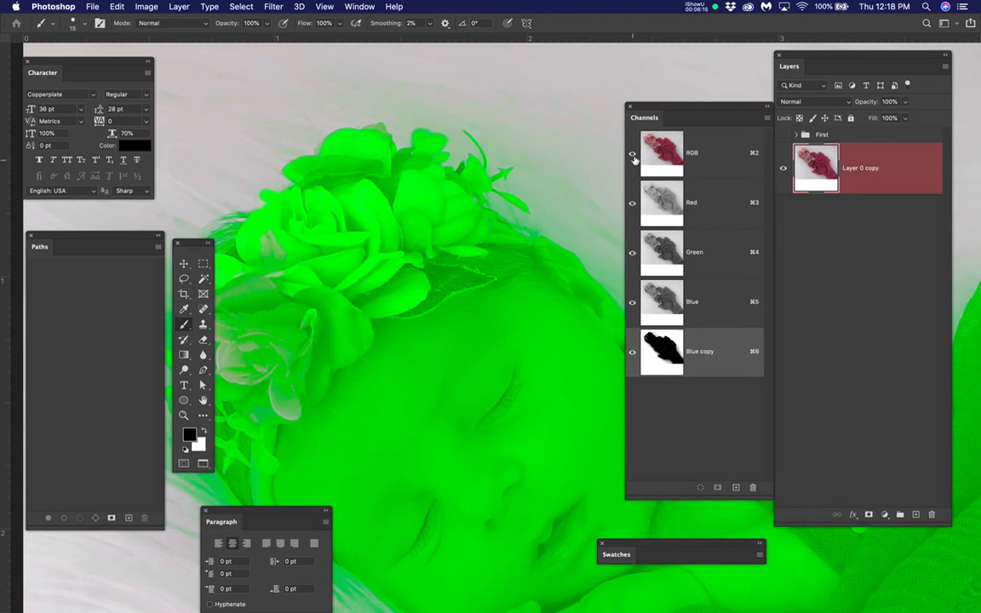
{"action": "left_click", "coordinate": [633, 155]}
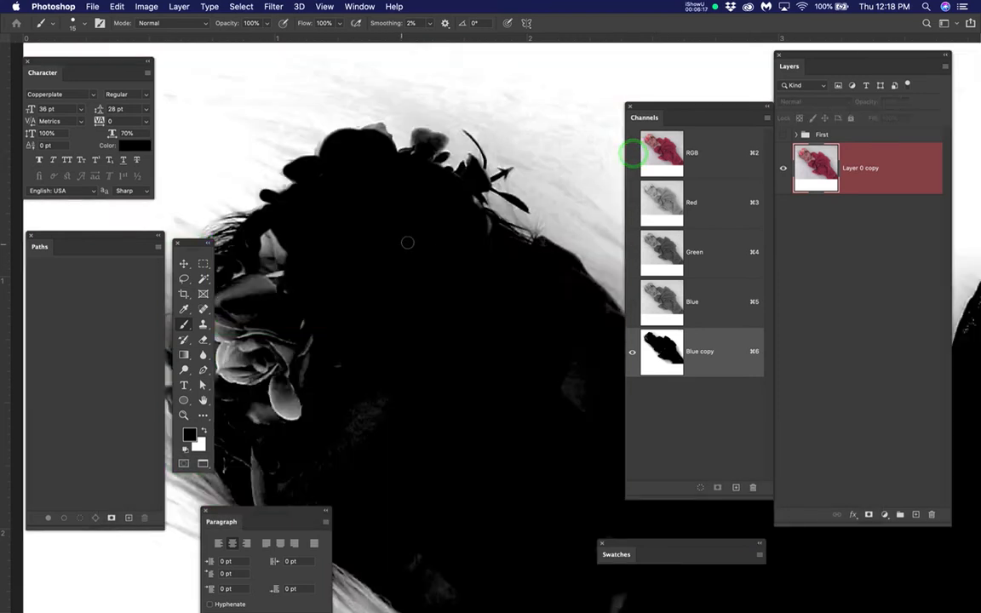
{"action": "scroll", "coordinate": [429, 247], "scroll_direction": "down", "scroll_amount": 3}
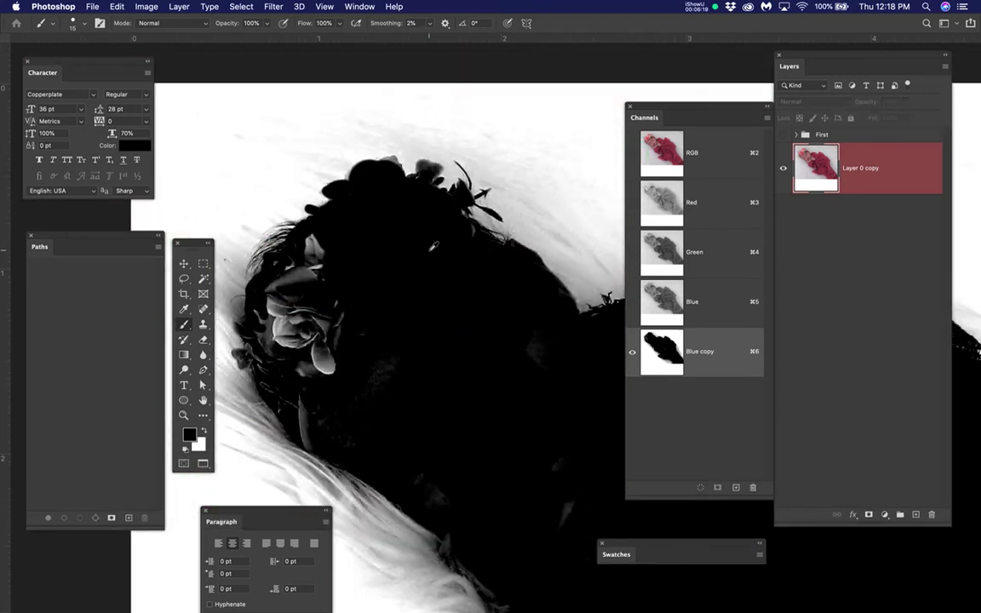
{"action": "mouse_move", "coordinate": [472, 301]}
{"action": "left_mouse_down"}
{"action": "mouse_move", "coordinate": [440, 254]}
{"action": "mouse_move", "coordinate": [515, 273]}
{"action": "left_mouse_up"}
{"action": "scroll", "coordinate": [479, 260], "scroll_direction": "down", "scroll_amount": 4}
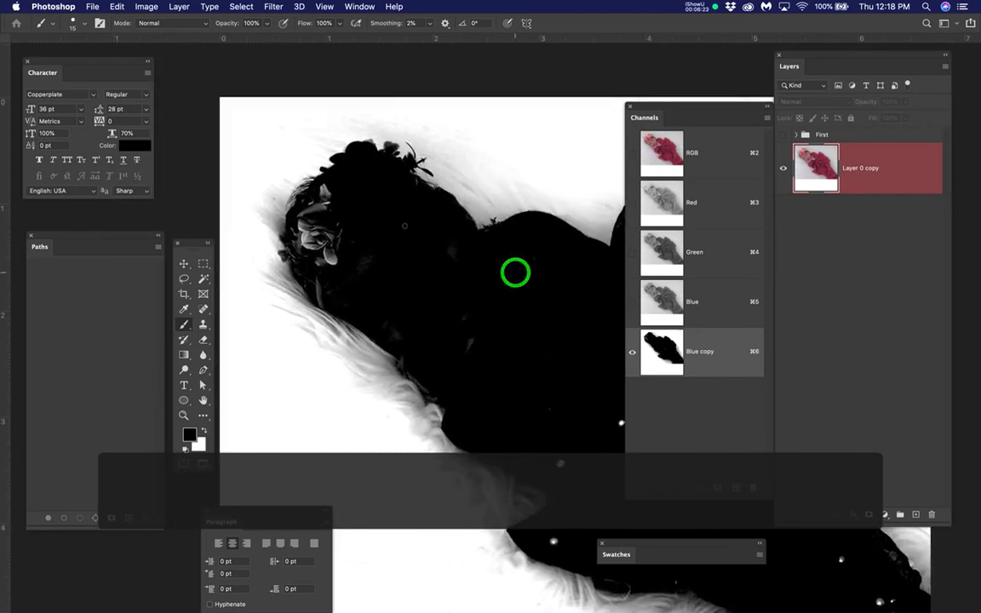
Enlarge the brush to 100 px and paint black over the remaining grey rose and the grey patches inside the head.
{"action": "key", "text": "bracketright"}
{"action": "key", "text": "bracketright"}
{"action": "key", "text": "bracketright"}
{"action": "key", "text": "bracketright"}
{"action": "key", "text": "bracketright"}
{"action": "key", "text": "bracketright"}
{"action": "key", "text": "bracketright"}
{"action": "key", "text": "bracketright"}
{"action": "key", "text": "bracketright"}
{"action": "key", "text": "bracketright"}
{"action": "key", "text": "bracketright"}
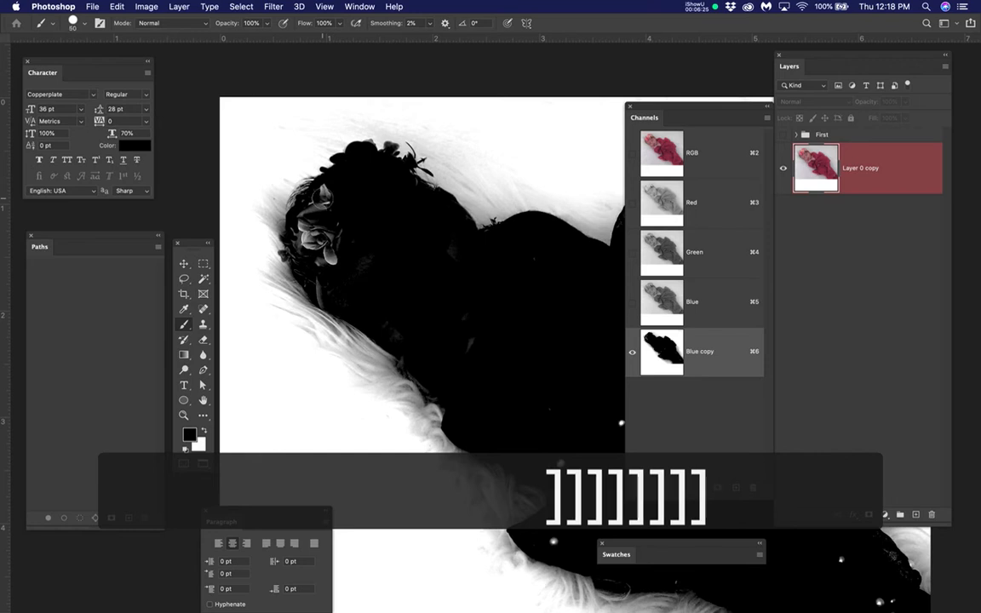
{"action": "key", "text": "bracketright"}
{"action": "scroll", "coordinate": [315, 201], "scroll_direction": "up", "scroll_amount": 3}
{"action": "mouse_move", "coordinate": [322, 206]}
{"action": "left_mouse_down"}
{"action": "mouse_move", "coordinate": [305, 254]}
{"action": "mouse_move", "coordinate": [333, 277]}
{"action": "mouse_move", "coordinate": [330, 228]}
{"action": "left_mouse_up"}
{"action": "left_click_drag", "start_coordinate": [353, 262], "coordinate": [342, 251]}
{"action": "mouse_move", "coordinate": [361, 271]}
{"action": "left_mouse_down"}
{"action": "mouse_move", "coordinate": [330, 298]}
{"action": "mouse_move", "coordinate": [318, 291]}
{"action": "left_mouse_up"}
{"action": "left_click_drag", "start_coordinate": [344, 288], "coordinate": [320, 260]}
{"action": "left_click", "coordinate": [309, 243]}
{"action": "left_click", "coordinate": [340, 211]}
{"action": "left_click", "coordinate": [383, 174]}
{"action": "left_click", "coordinate": [406, 187]}
{"action": "left_click", "coordinate": [429, 196]}
{"action": "left_click", "coordinate": [391, 179]}
{"action": "left_click", "coordinate": [332, 241]}
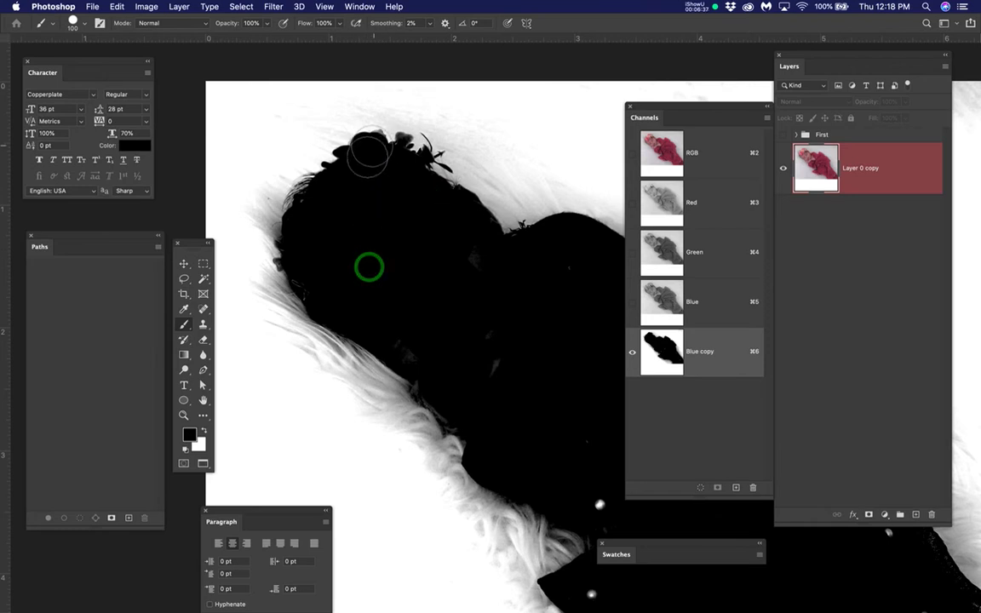
Reduce the brush to 15 px and paint black over the grey petal tips along the top edge of the headband.
{"action": "scroll", "coordinate": [375, 158], "scroll_direction": "up", "scroll_amount": 10}
{"action": "mouse_move", "coordinate": [399, 153]}
{"action": "left_mouse_down"}
{"action": "mouse_move", "coordinate": [425, 261]}
{"action": "mouse_move", "coordinate": [438, 274]}
{"action": "left_mouse_up"}
{"action": "key", "text": "bracketleft"}
{"action": "key", "text": "bracketleft"}
{"action": "key", "text": "bracketleft"}
{"action": "key", "text": "bracketleft"}
{"action": "key", "text": "bracketleft"}
{"action": "key", "text": "bracketleft"}
{"action": "key", "text": "bracketleft"}
{"action": "key", "text": "bracketleft"}
{"action": "key", "text": "bracketleft"}
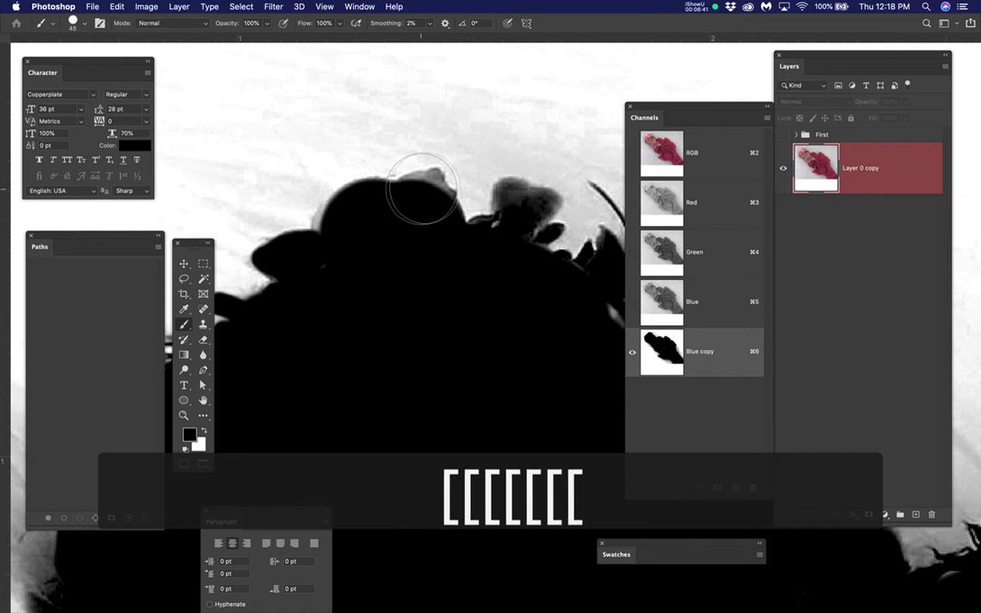
{"action": "key", "text": "bracketleft"}
{"action": "key", "text": "bracketleft"}
{"action": "key", "text": "bracketleft"}
{"action": "mouse_move", "coordinate": [409, 186]}
{"action": "left_mouse_down"}
{"action": "mouse_move", "coordinate": [437, 191]}
{"action": "mouse_move", "coordinate": [447, 203]}
{"action": "mouse_move", "coordinate": [403, 189]}
{"action": "mouse_move", "coordinate": [345, 200]}
{"action": "left_mouse_up"}
{"action": "left_click_drag", "start_coordinate": [511, 189], "coordinate": [501, 228]}
{"action": "key", "text": "super+minus"}
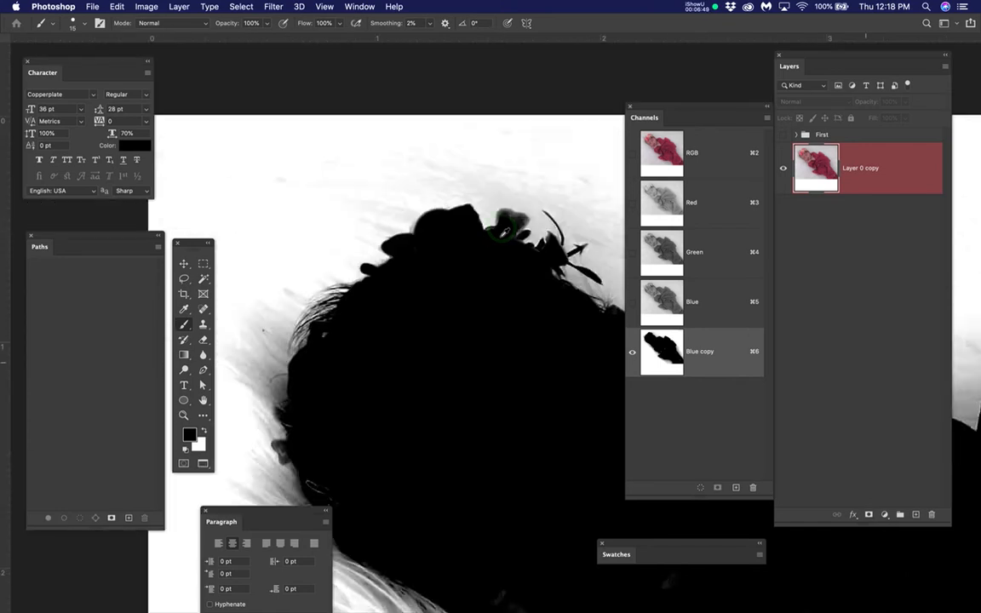
Apply Levels to the Blue copy channel with the white input level set to 171.
{"action": "scroll", "coordinate": [503, 235], "scroll_direction": "down", "scroll_amount": 5}
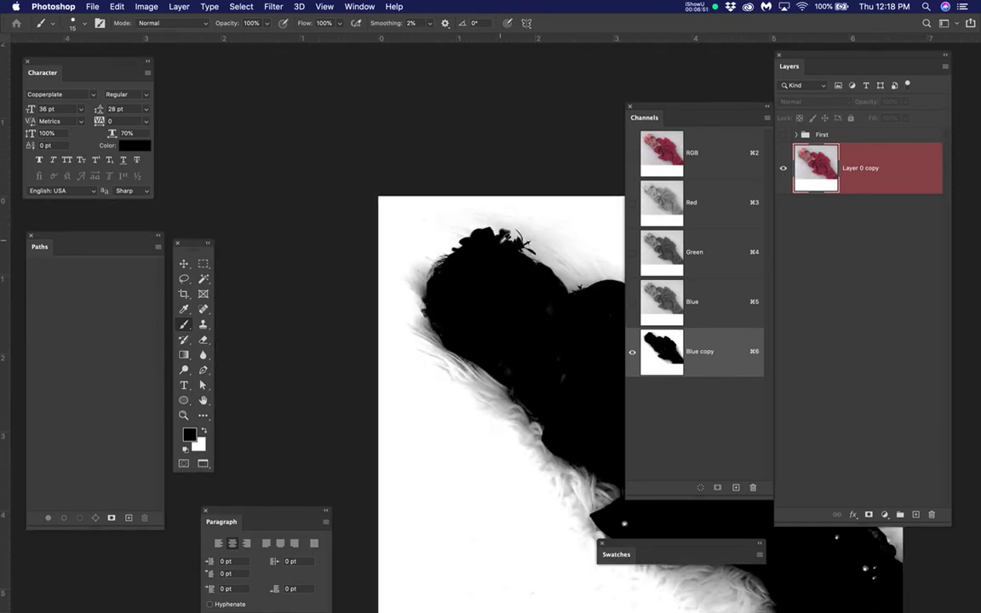
{"action": "key", "text": "space"}
{"action": "left_click_drag", "start_coordinate": [562, 328], "coordinate": [367, 221]}
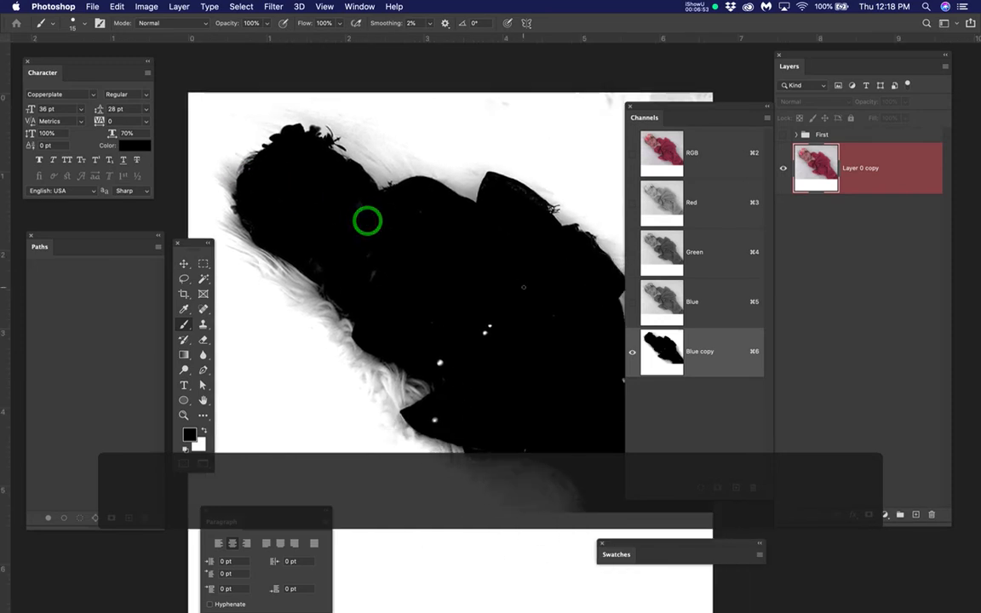
{"action": "key", "text": "super+r"}
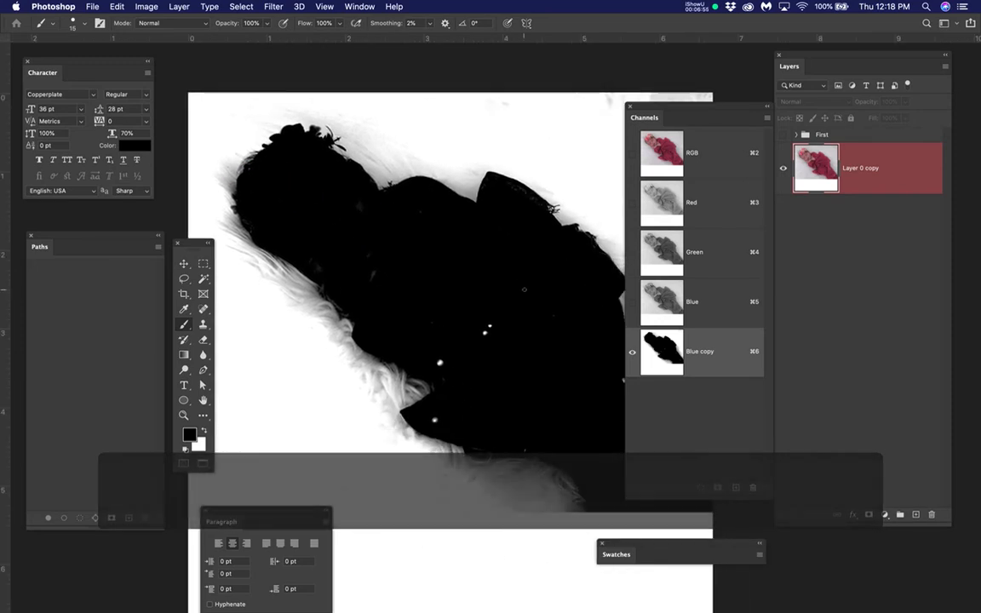
{"action": "key", "text": "super+l"}
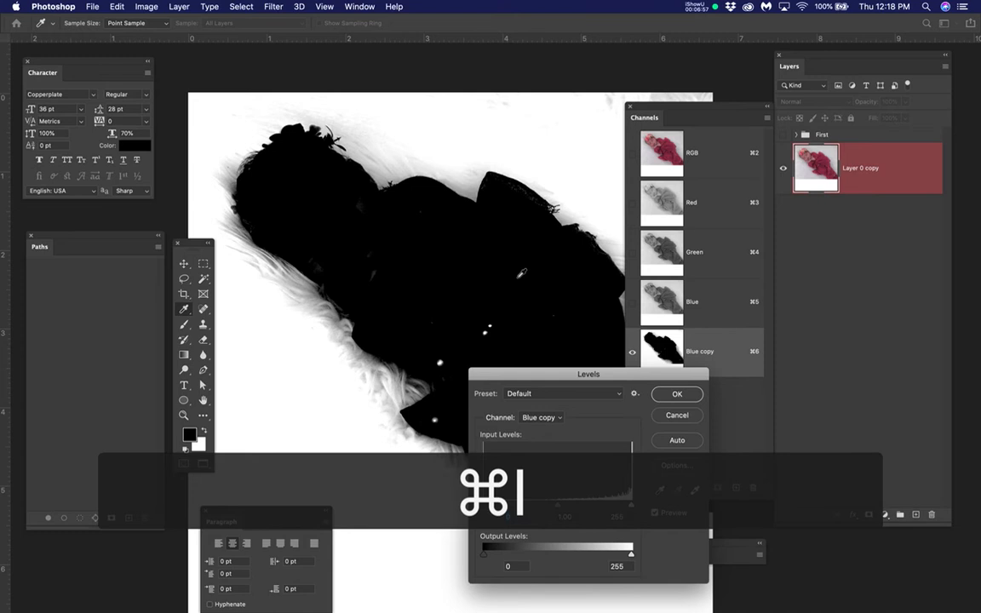
{"action": "left_click_drag", "start_coordinate": [631, 506], "coordinate": [582, 508]}
{"action": "left_click", "coordinate": [674, 396]}
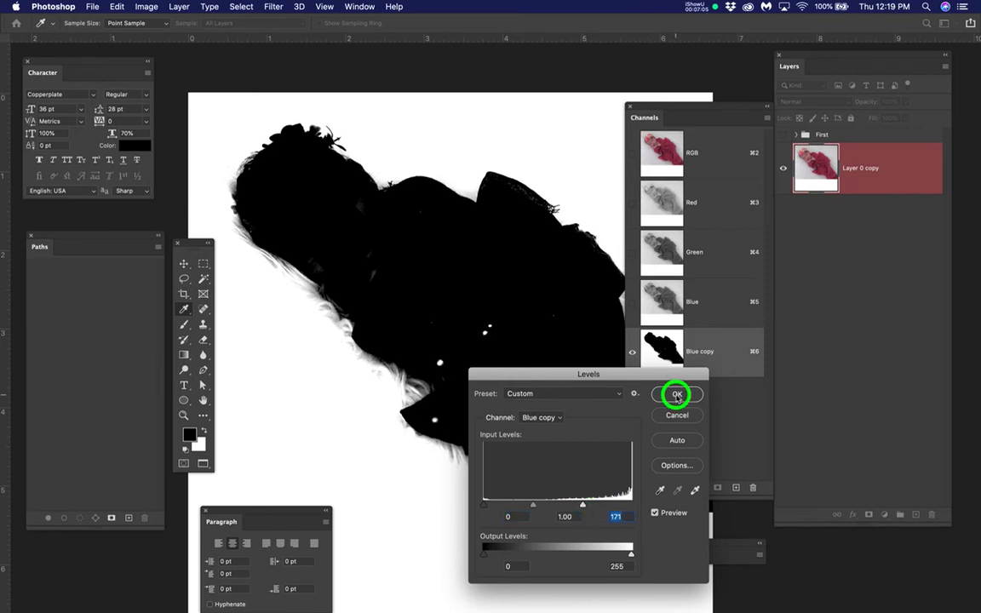
Paint black over the white pearl spots in the middle of the wrap with the Brush tool enlarged to 125 px.
{"action": "key", "text": "b"}
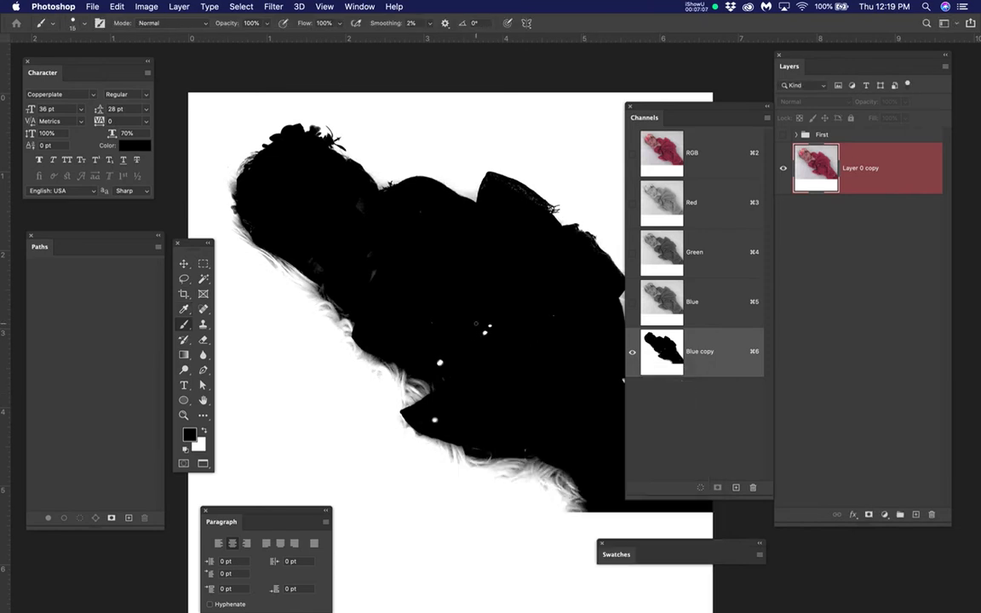
{"action": "key", "text": "bracketright"}
{"action": "key", "text": "bracketright"}
{"action": "key", "text": "bracketright"}
{"action": "key", "text": "bracketright"}
{"action": "key", "text": "bracketright"}
{"action": "key", "text": "bracketright"}
{"action": "key", "text": "bracketright"}
{"action": "key", "text": "bracketright"}
{"action": "key", "text": "bracketright"}
{"action": "key", "text": "bracketright"}
{"action": "key", "text": "bracketright"}
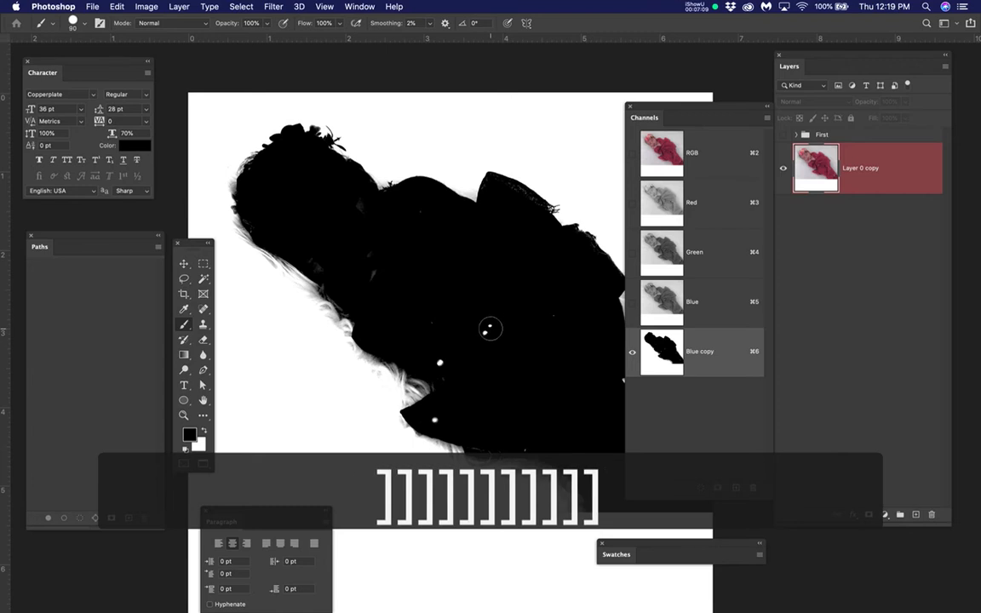
{"action": "key", "text": "bracketright"}
{"action": "key", "text": "bracketright"}
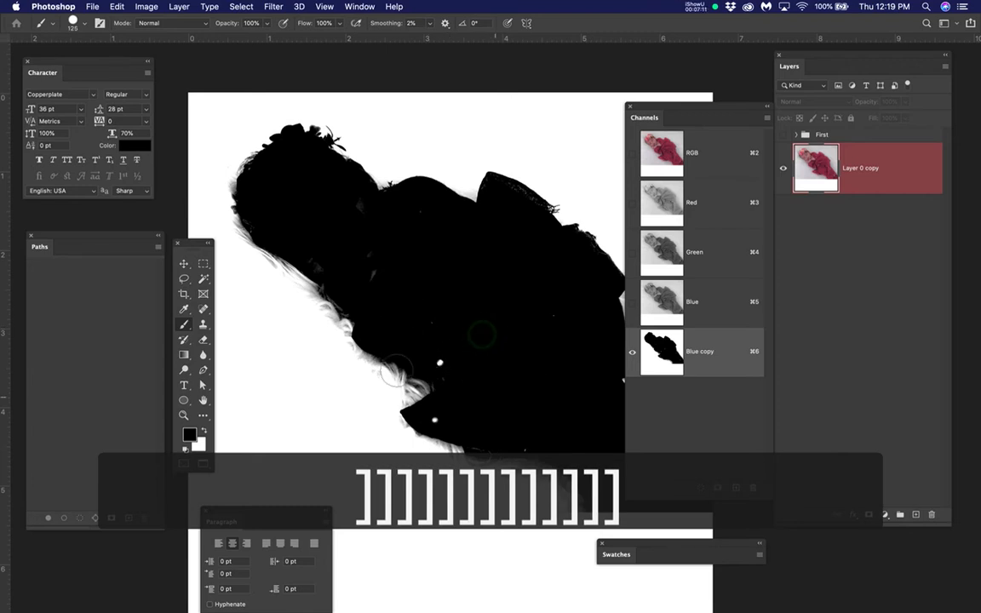
{"action": "left_click", "coordinate": [442, 364]}
{"action": "left_click_drag", "start_coordinate": [438, 418], "coordinate": [473, 412]}
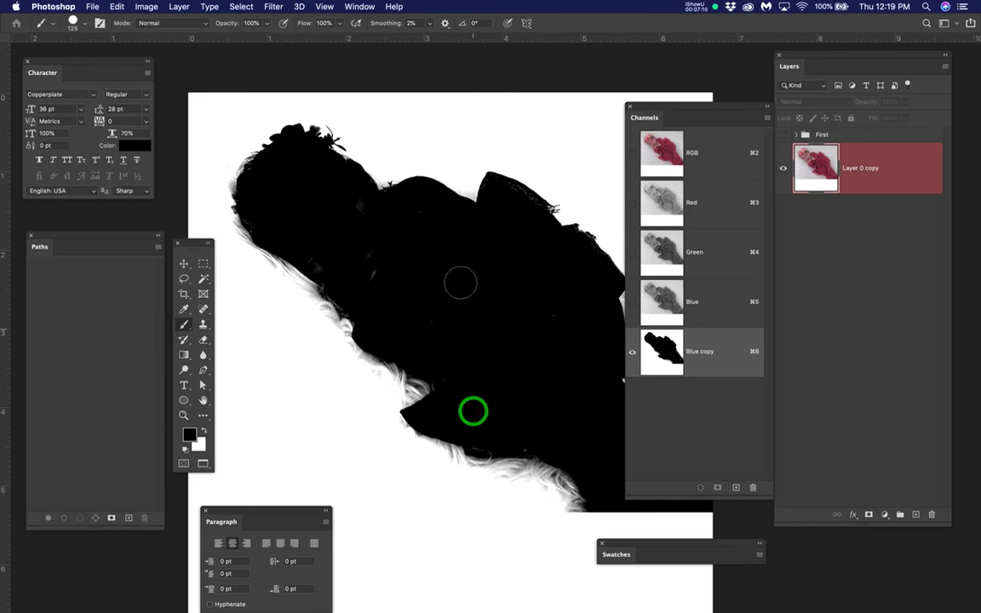
Invert the Blue copy channel so the baby's silhouette is white on a black background.
{"action": "key", "text": "super+minus"}
{"action": "left_click_drag", "start_coordinate": [472, 266], "coordinate": [442, 237]}
{"action": "left_click", "coordinate": [716, 347]}
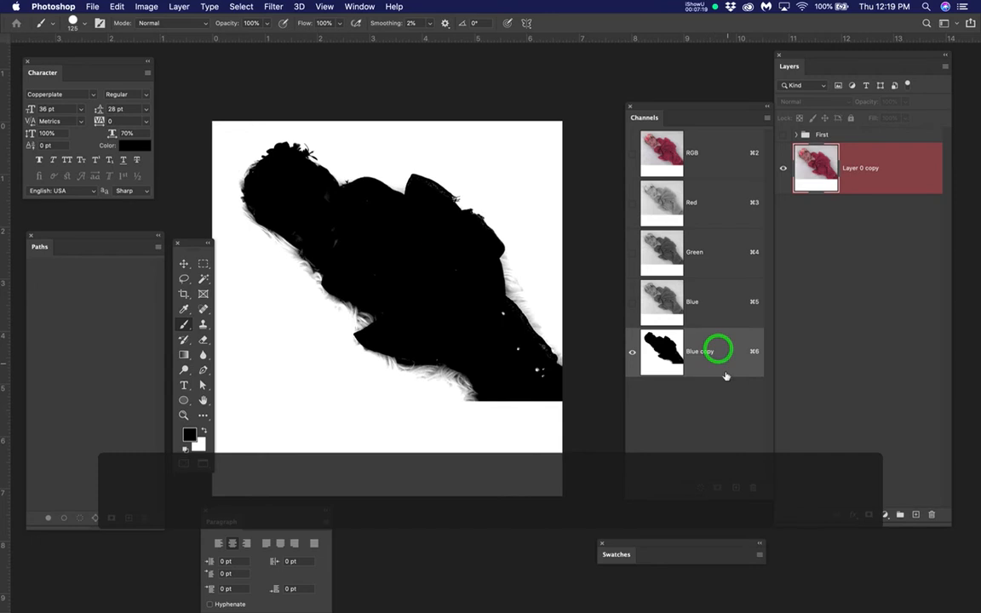
{"action": "left_click", "coordinate": [731, 394]}
{"action": "left_click", "coordinate": [729, 354]}
{"action": "left_click", "coordinate": [720, 298]}
{"action": "left_click", "coordinate": [724, 345]}
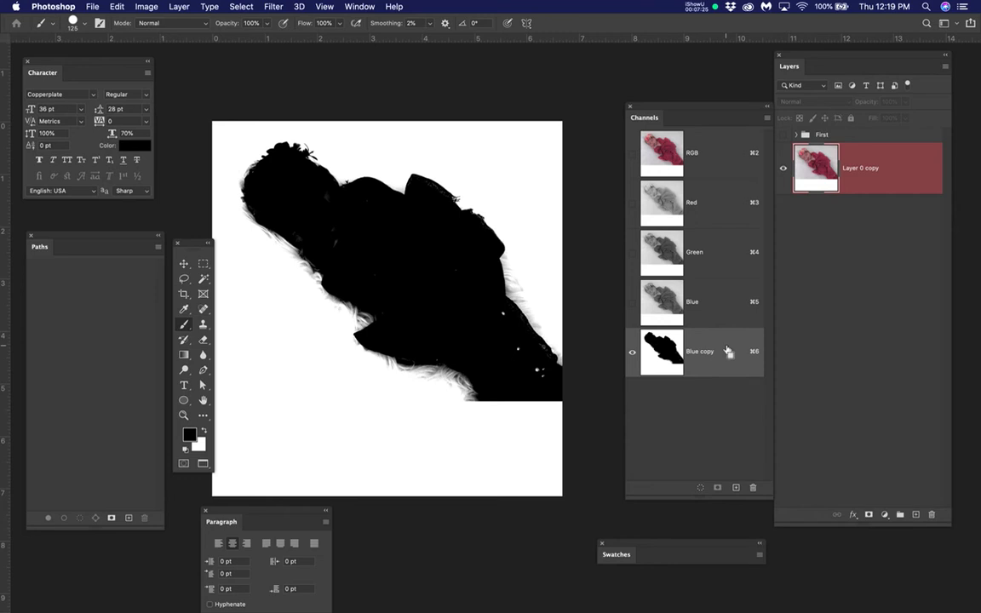
{"action": "left_click", "coordinate": [146, 7]}
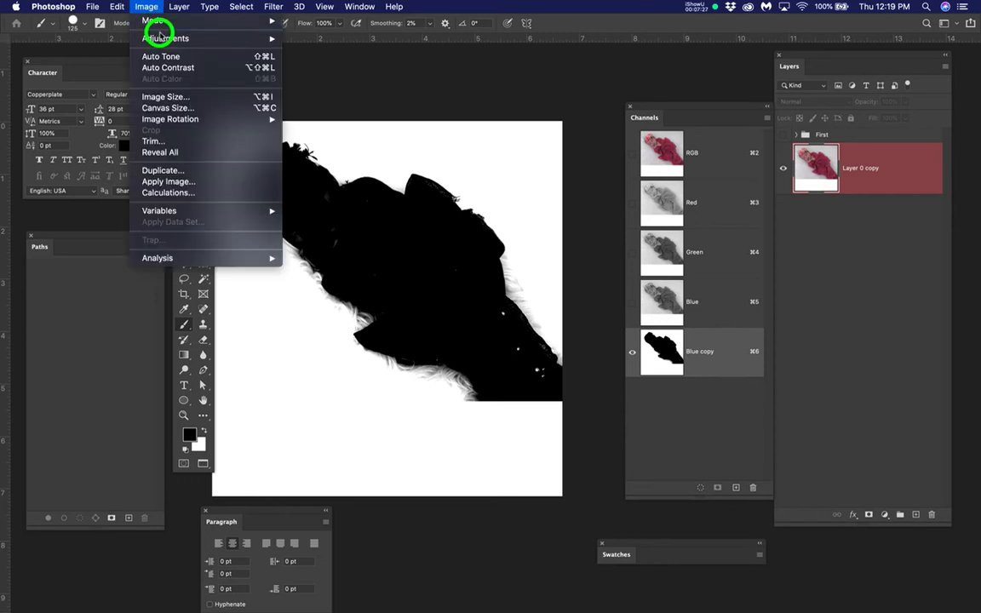
{"action": "left_click", "coordinate": [165, 38]}
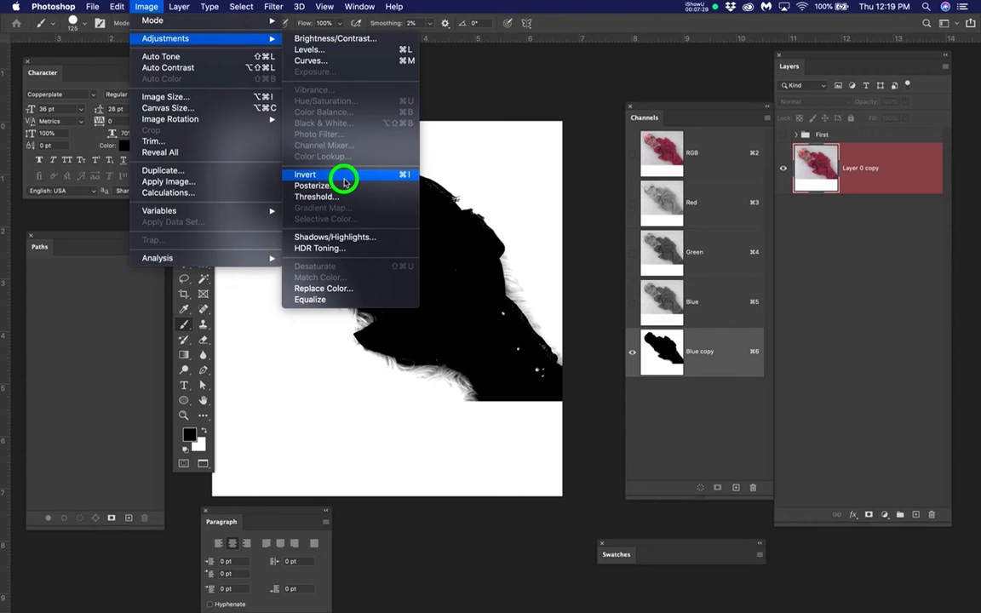
{"action": "left_click", "coordinate": [506, 92]}
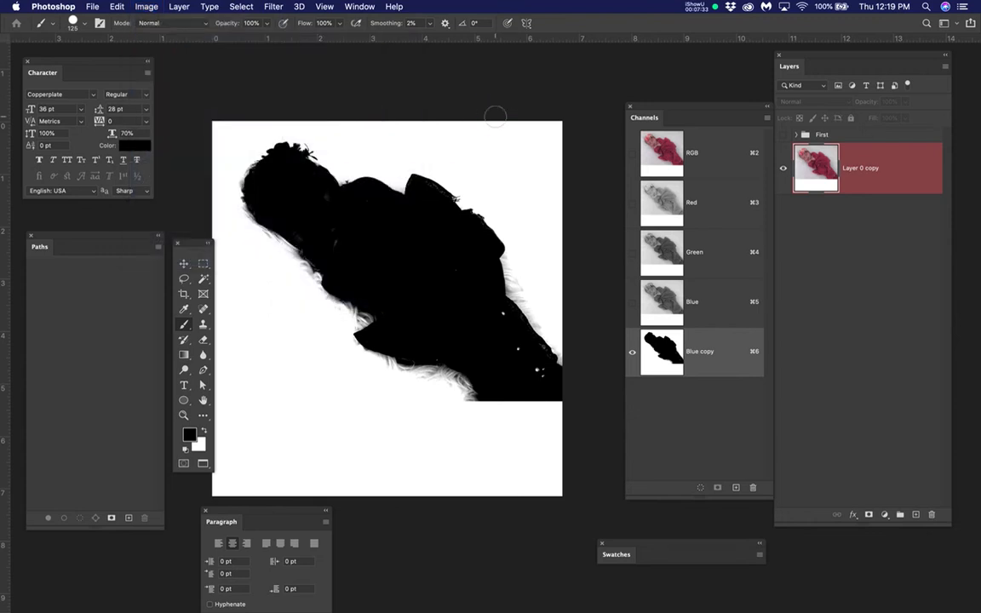
{"action": "key", "text": "super+i"}
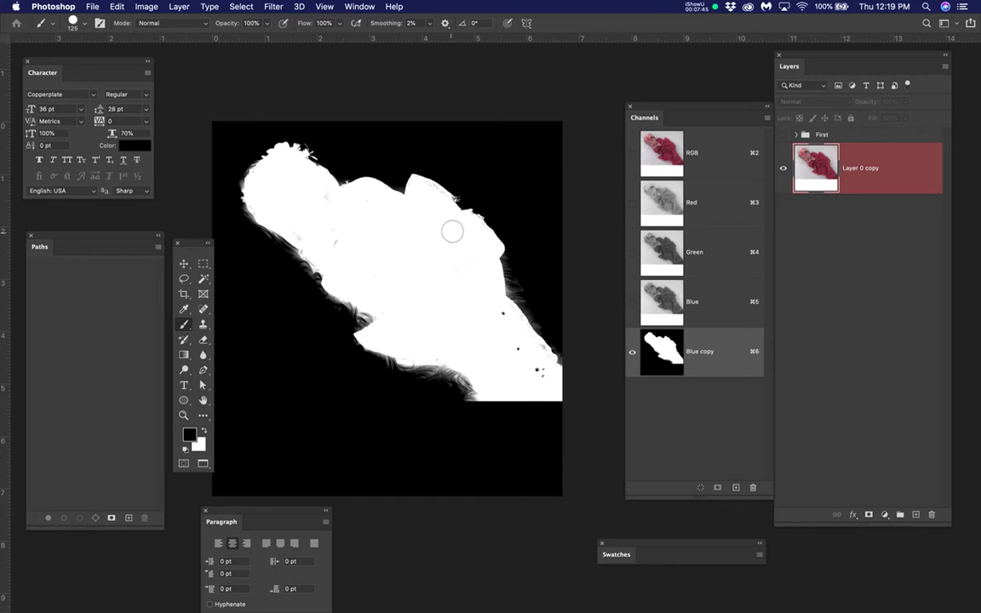
Switch from the Blue copy channel back to the full-colour RGB composite.
{"action": "left_click", "coordinate": [697, 154]}
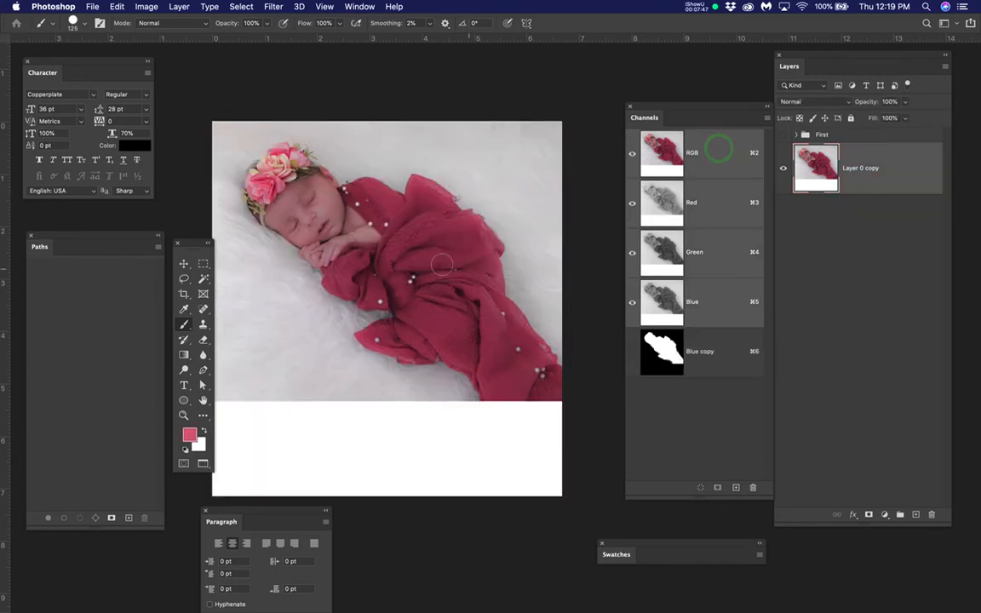
{"action": "scroll", "coordinate": [428, 259], "scroll_direction": "down", "scroll_amount": 1}
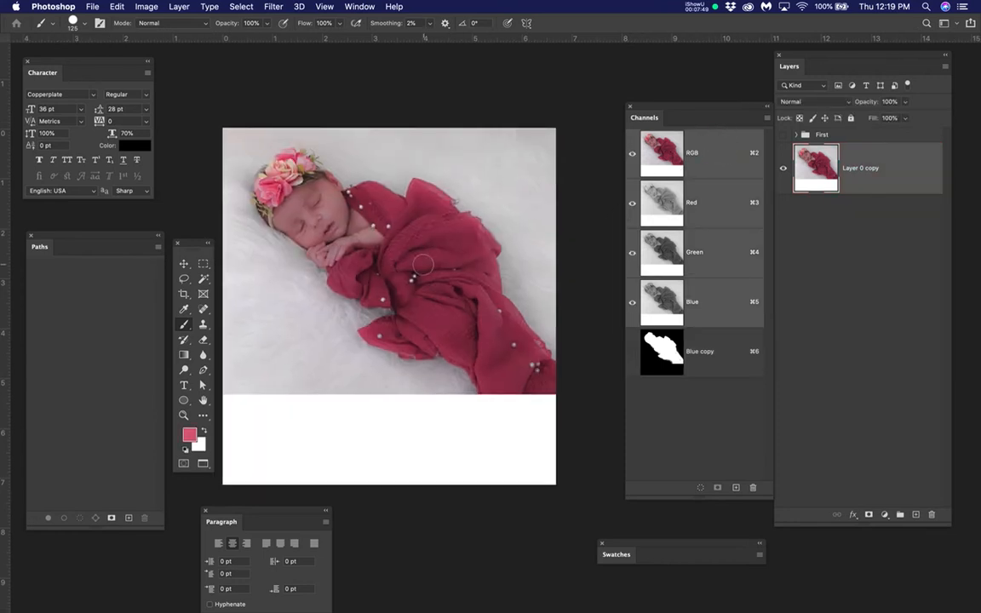
{"action": "scroll", "coordinate": [430, 266], "scroll_direction": "up", "scroll_amount": 3}
{"action": "scroll", "coordinate": [444, 265], "scroll_direction": "down", "scroll_amount": 2}
{"action": "left_click_drag", "start_coordinate": [482, 298], "coordinate": [487, 280]}
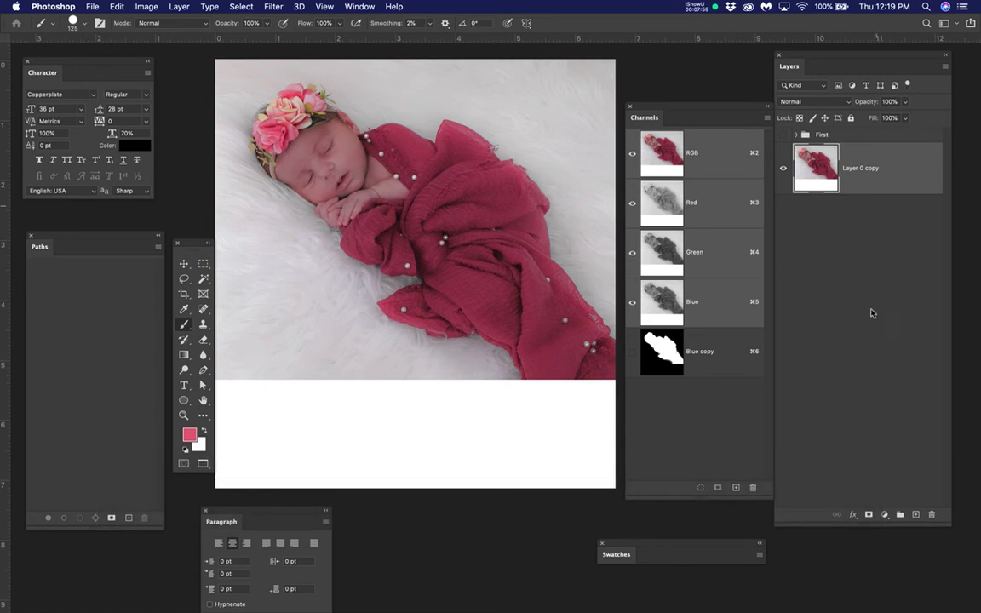
Add a blank layer beneath Layer 0 copy and give Layer 0 copy a white layer mask.
{"action": "left_click", "coordinate": [915, 514]}
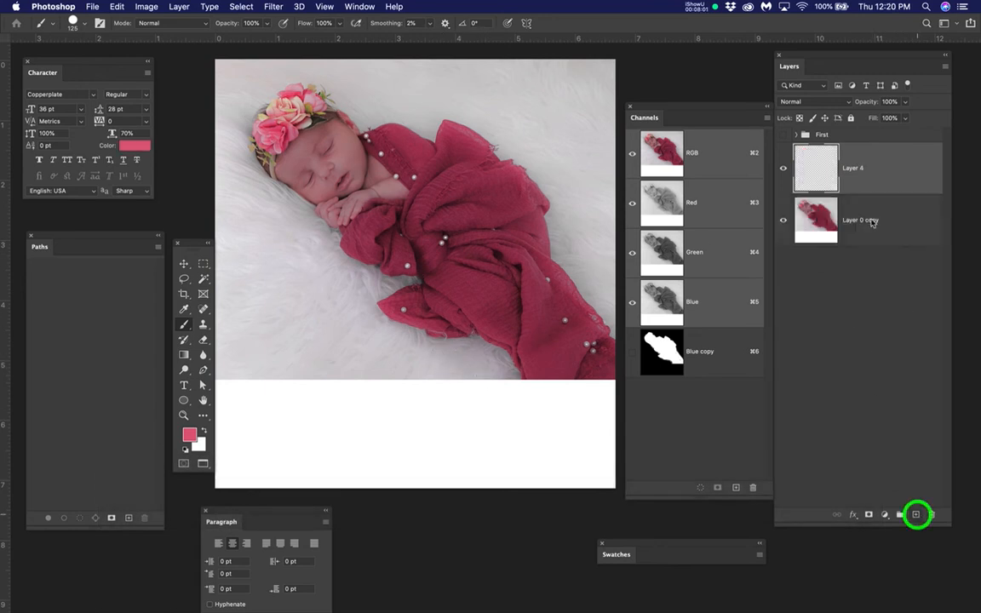
{"action": "left_click_drag", "start_coordinate": [877, 175], "coordinate": [881, 248]}
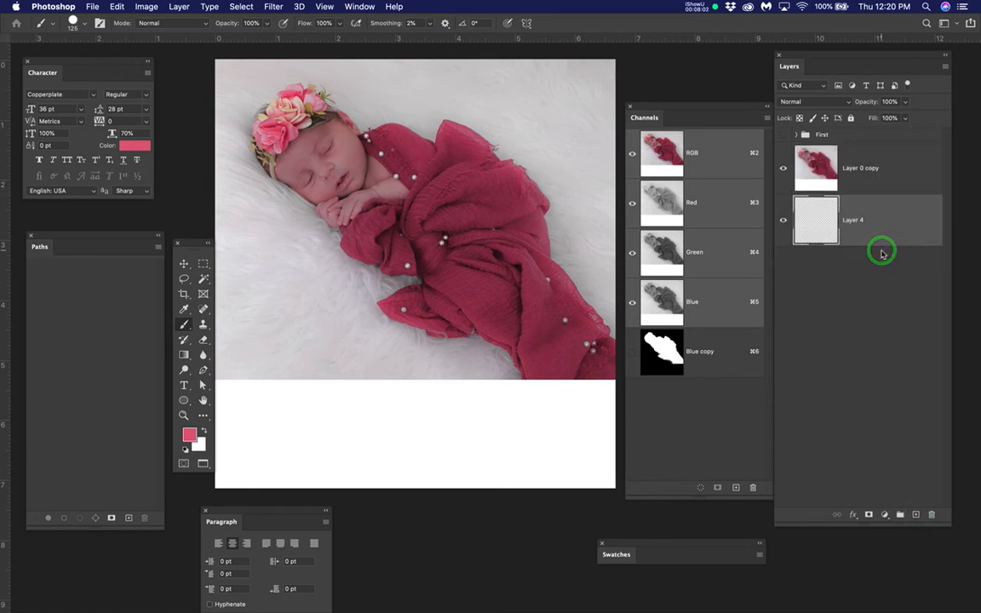
{"action": "left_click", "coordinate": [898, 173]}
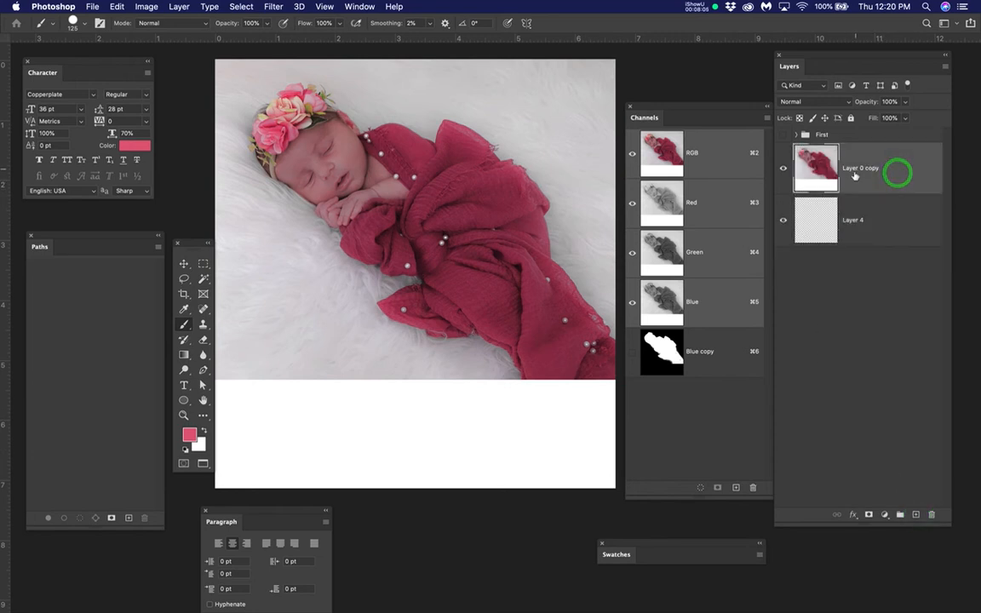
{"action": "left_click", "coordinate": [868, 514]}
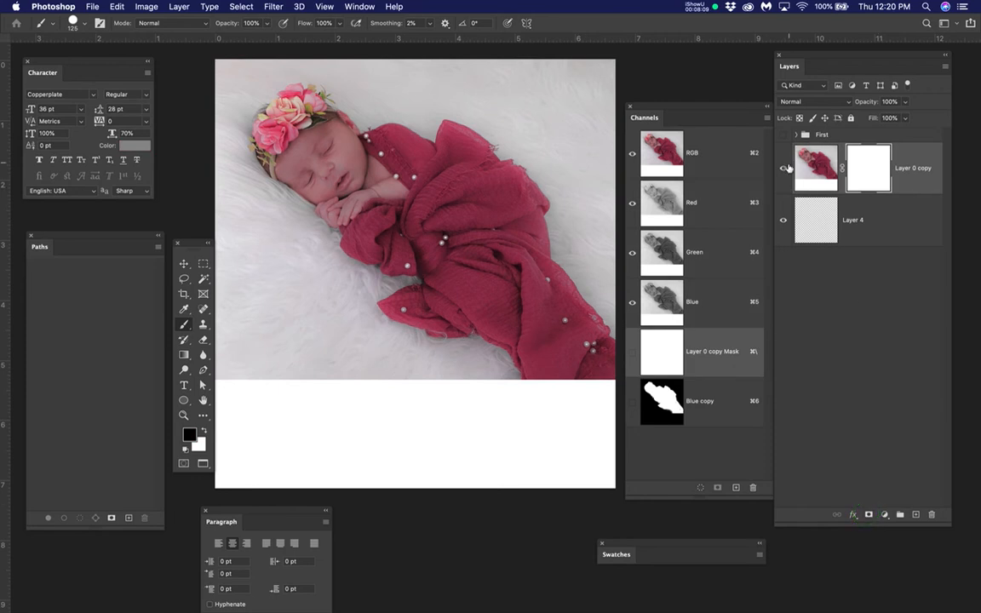
Try to sample the pink of the headband rose as the foreground colour with the Brush tool.
{"action": "key", "text": "b"}
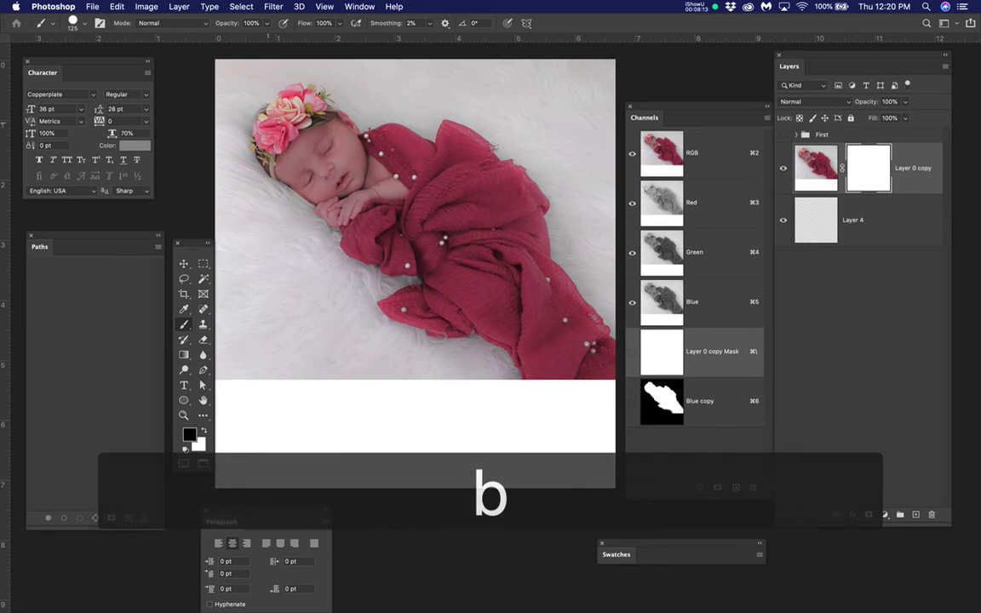
{"action": "scroll", "coordinate": [499, 111], "scroll_direction": "up", "scroll_amount": 1}
{"action": "scroll", "coordinate": [501, 106], "scroll_direction": "up", "scroll_amount": 2}
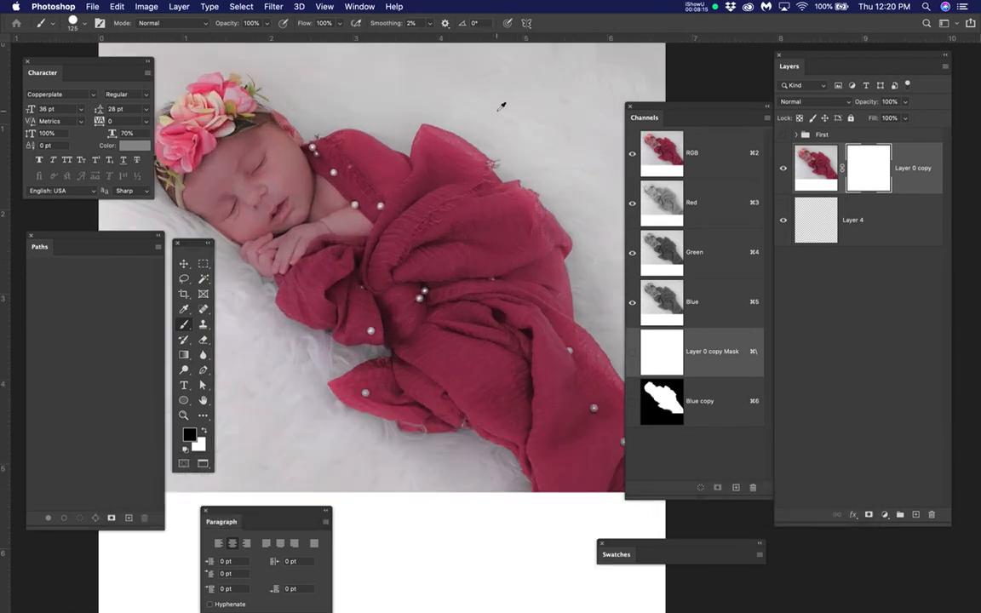
{"action": "scroll", "coordinate": [241, 137], "scroll_direction": "up", "scroll_amount": 6}
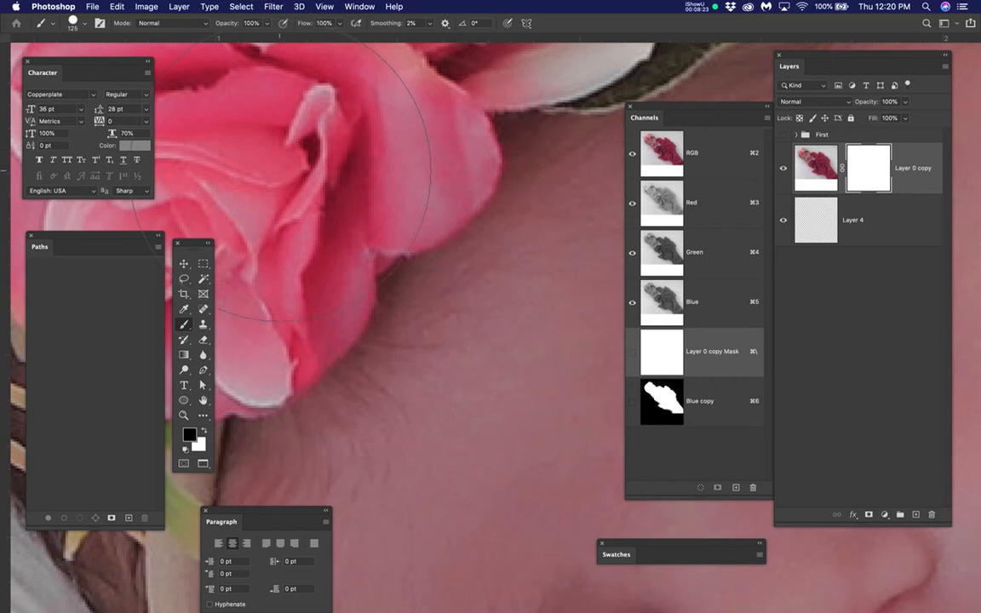
{"action": "key", "text": "b"}
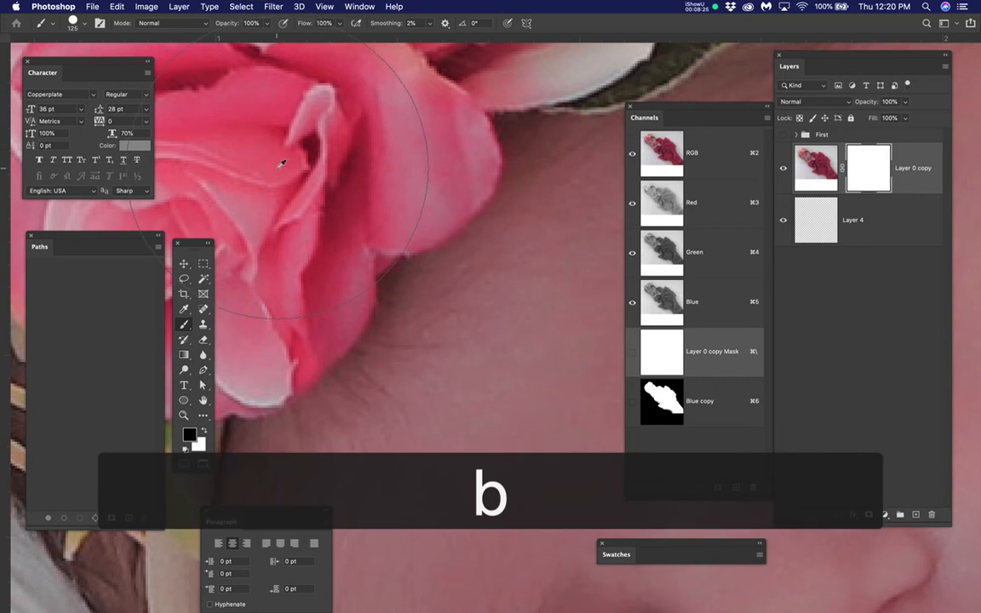
{"action": "left_click", "coordinate": [254, 143], "text": "alt"}
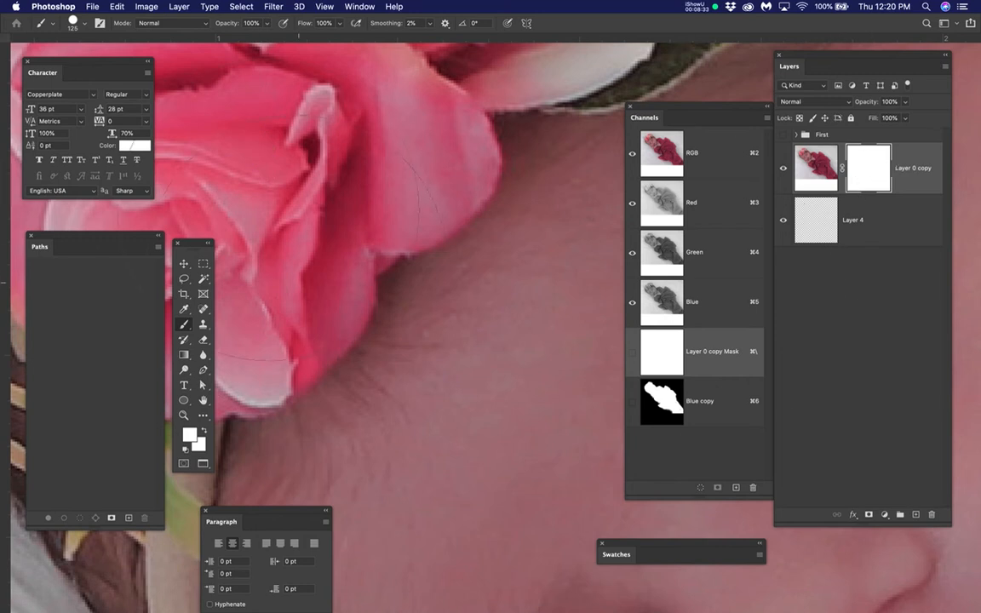
Make the image of Layer 0 copy active instead of its mask and set the foreground colour to a lighter pink, about #cf9da3.
{"action": "left_click_drag", "start_coordinate": [188, 243], "coordinate": [353, 187]}
{"action": "left_click_drag", "start_coordinate": [393, 160], "coordinate": [344, 134]}
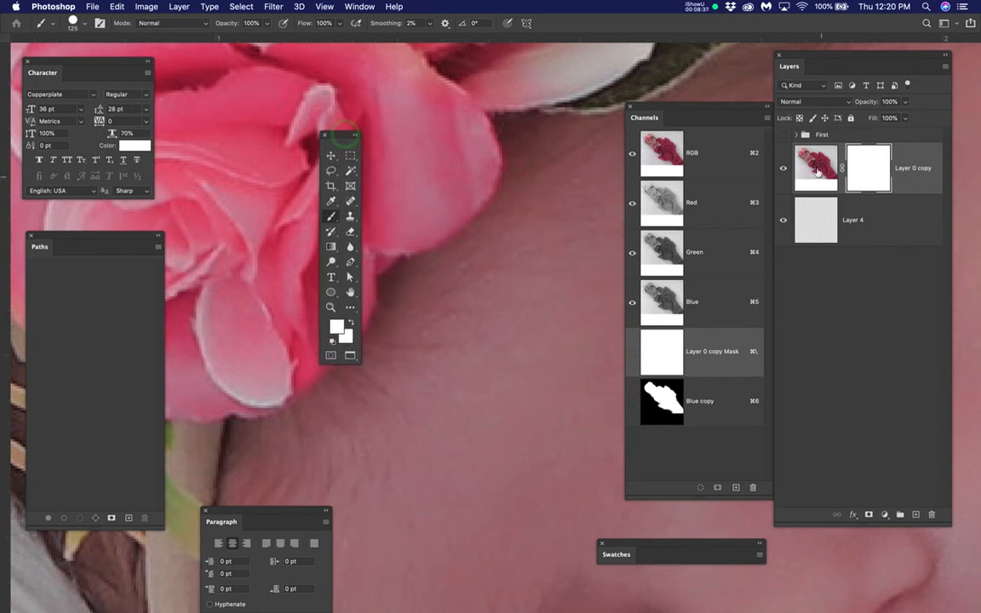
{"action": "left_click", "coordinate": [818, 170]}
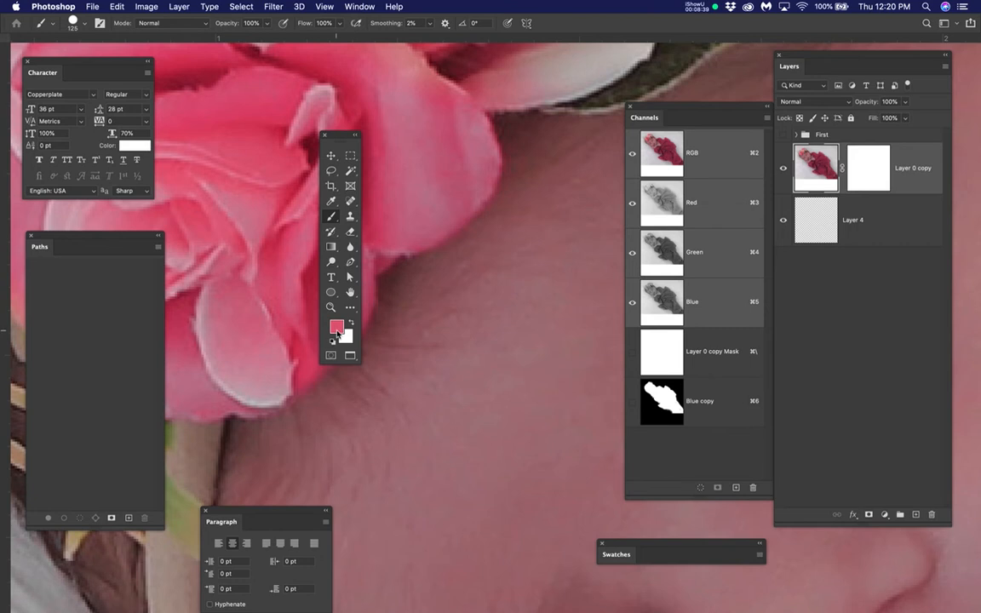
{"action": "left_click", "coordinate": [336, 330]}
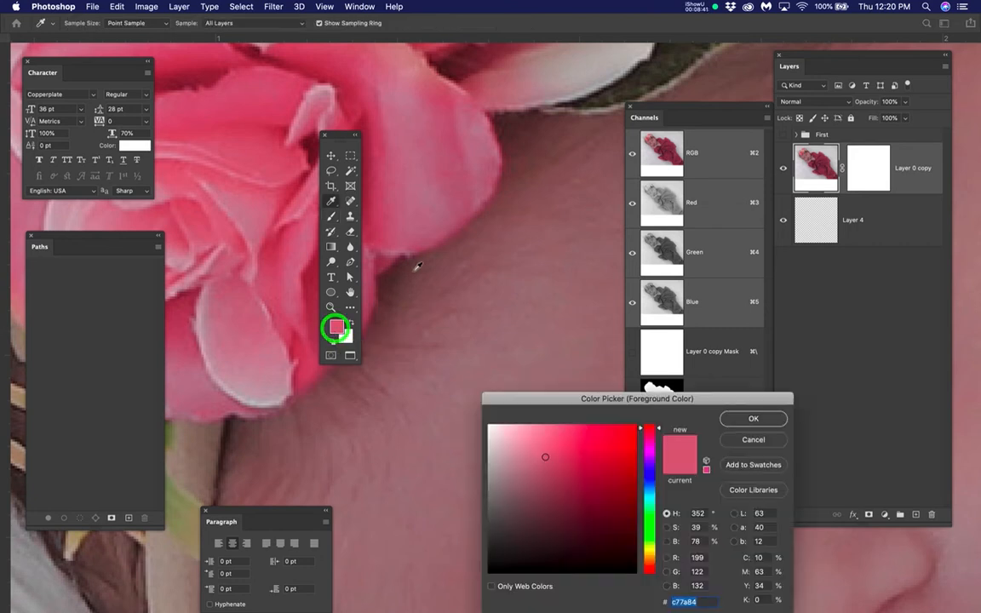
{"action": "left_click_drag", "start_coordinate": [563, 406], "coordinate": [525, 131]}
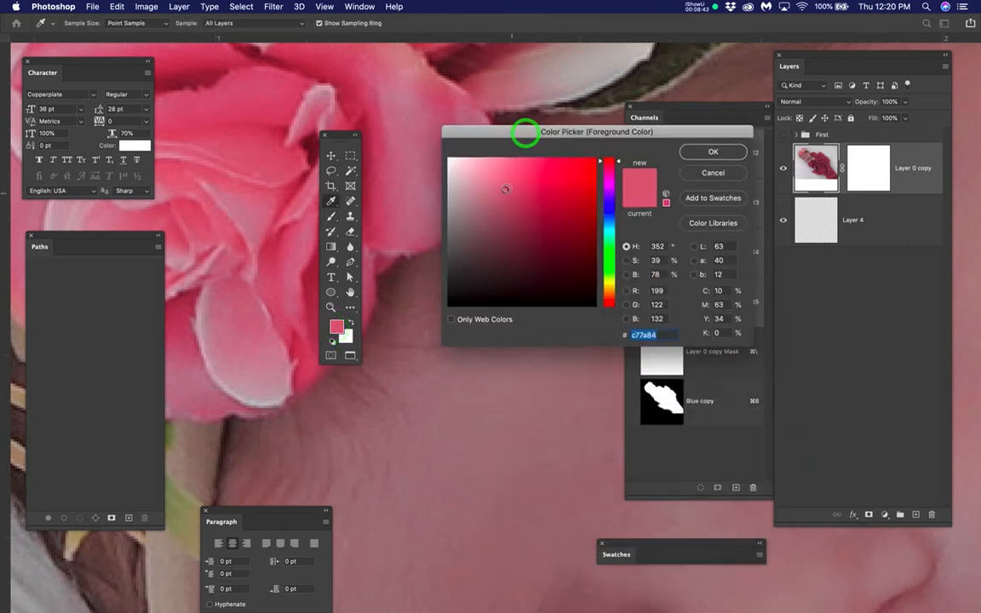
{"action": "left_click_drag", "start_coordinate": [503, 188], "coordinate": [484, 186]}
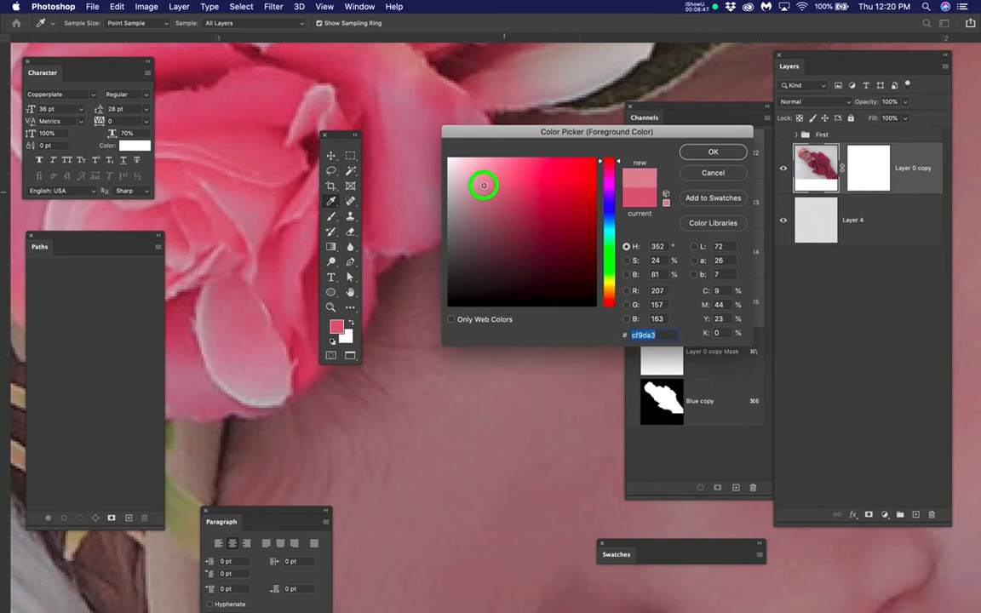
{"action": "left_click_drag", "start_coordinate": [484, 185], "coordinate": [484, 184]}
{"action": "left_click", "coordinate": [709, 152]}
Fill Layer 4 with the pink foreground colour while Layer 0 copy is hidden, and show Layer 0 copy again.
{"action": "key", "text": "b"}
{"action": "key", "text": "super+minus"}
{"action": "scroll", "coordinate": [461, 228], "scroll_direction": "down", "scroll_amount": 10}
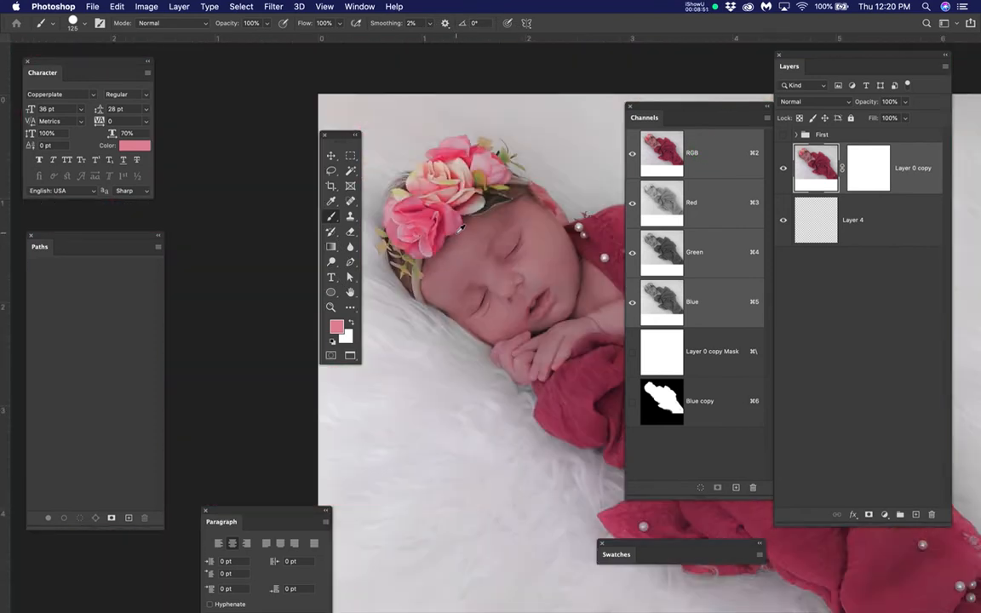
{"action": "left_click_drag", "start_coordinate": [338, 146], "coordinate": [197, 144]}
{"action": "left_click_drag", "start_coordinate": [486, 266], "coordinate": [376, 191]}
{"action": "left_click", "coordinate": [784, 167]}
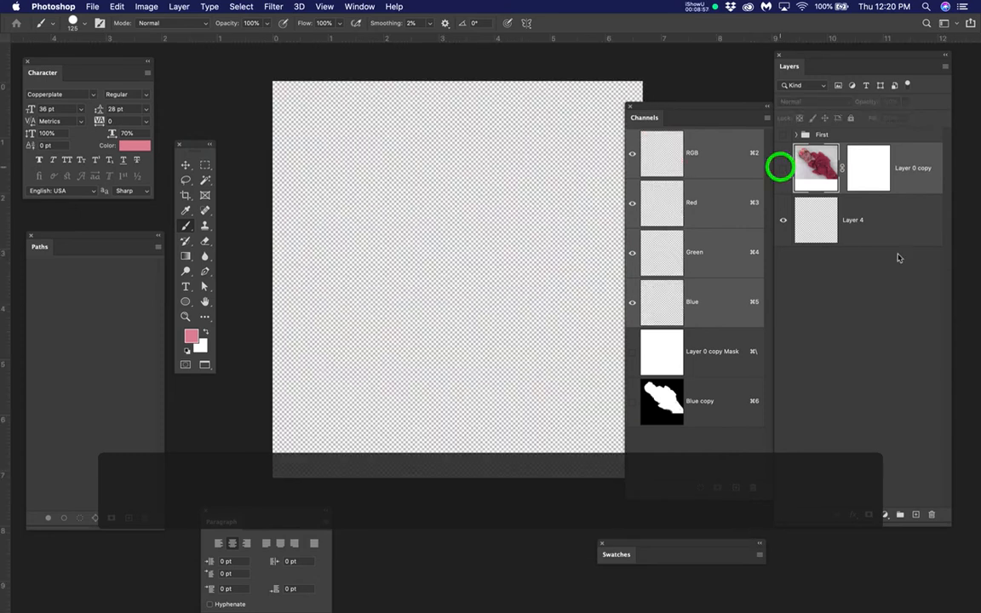
{"action": "left_click", "coordinate": [892, 219]}
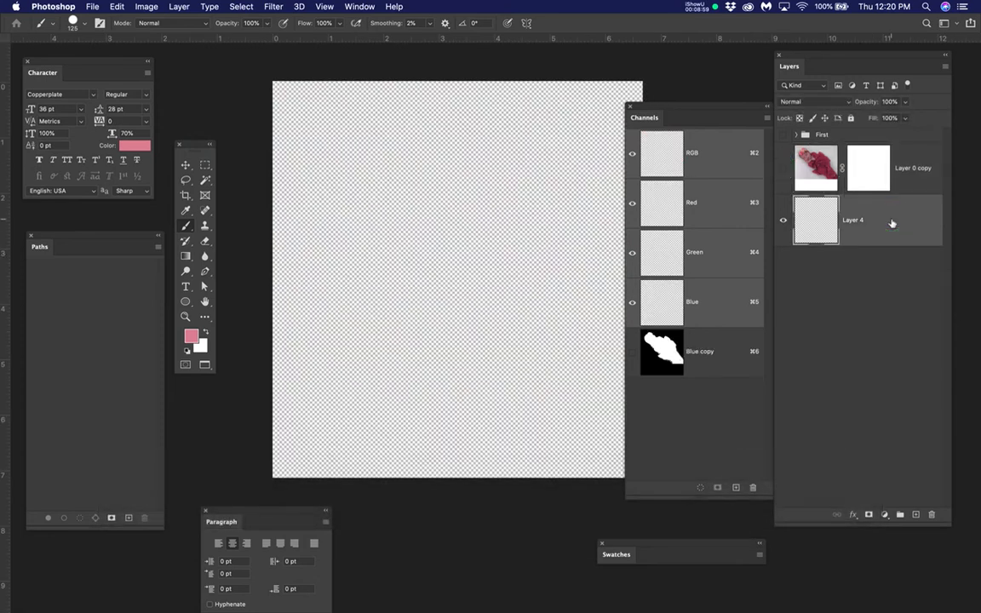
{"action": "key", "text": "alt+BackSpace"}
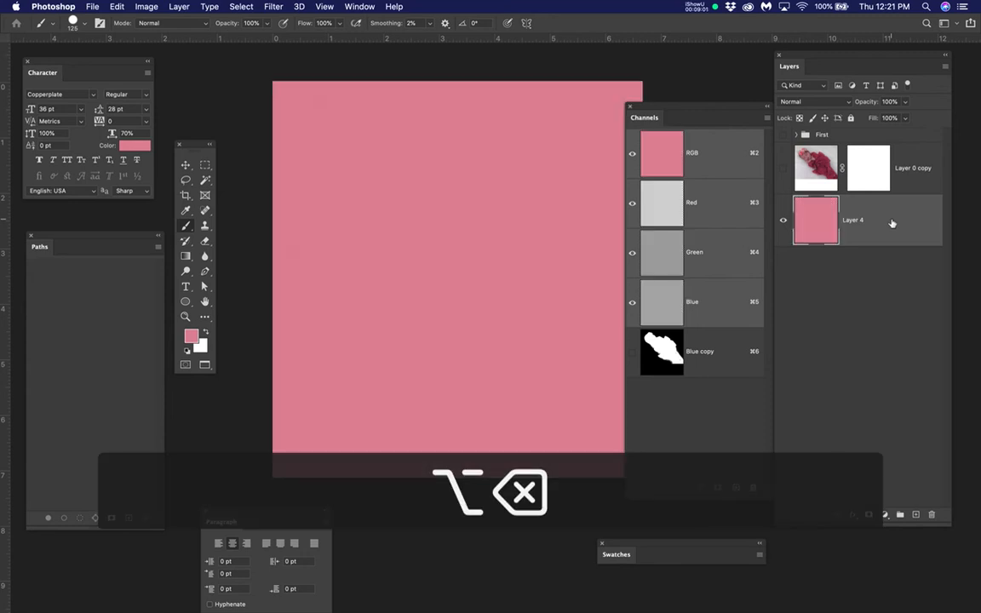
{"action": "left_click", "coordinate": [784, 174]}
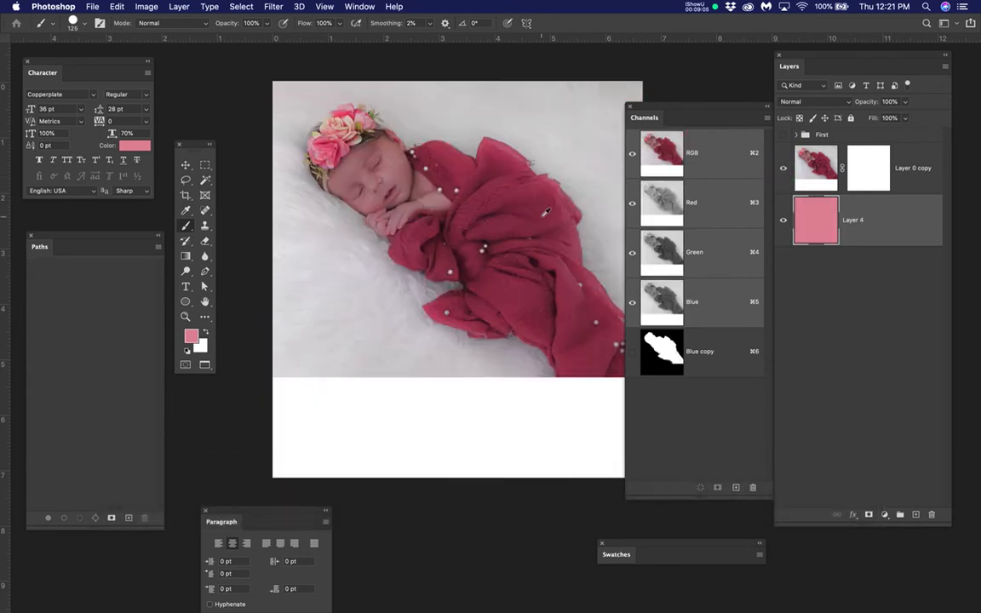
Make the mask of Layer 0 copy active and set the Gradient tool to the Foreground to Transparent preset.
{"action": "scroll", "coordinate": [546, 213], "scroll_direction": "down", "scroll_amount": 3}
{"action": "left_click_drag", "start_coordinate": [546, 265], "coordinate": [499, 265]}
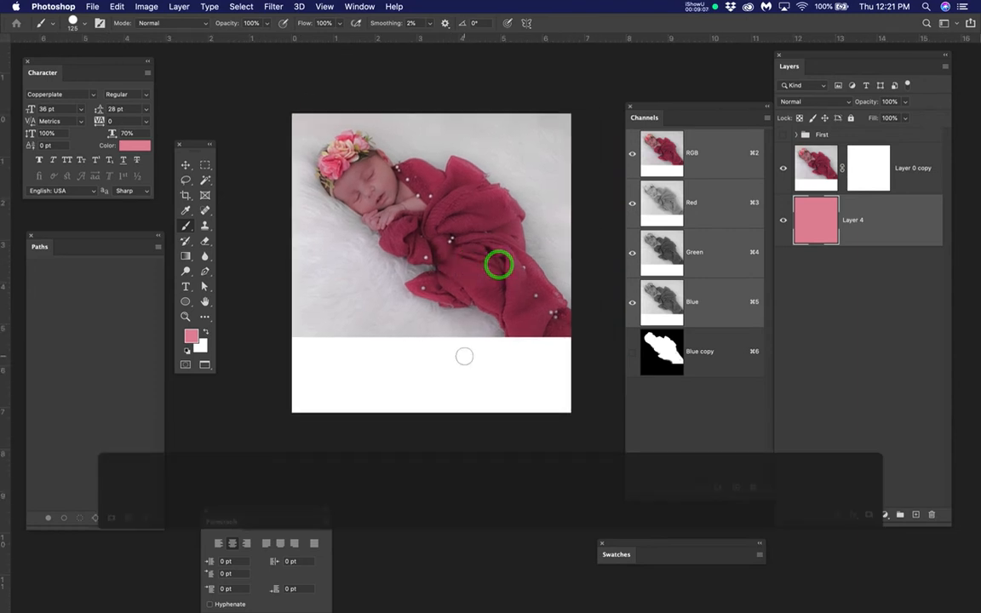
{"action": "scroll", "coordinate": [464, 356], "scroll_direction": "up", "scroll_amount": 2}
{"action": "scroll", "coordinate": [442, 350], "scroll_direction": "down", "scroll_amount": 1}
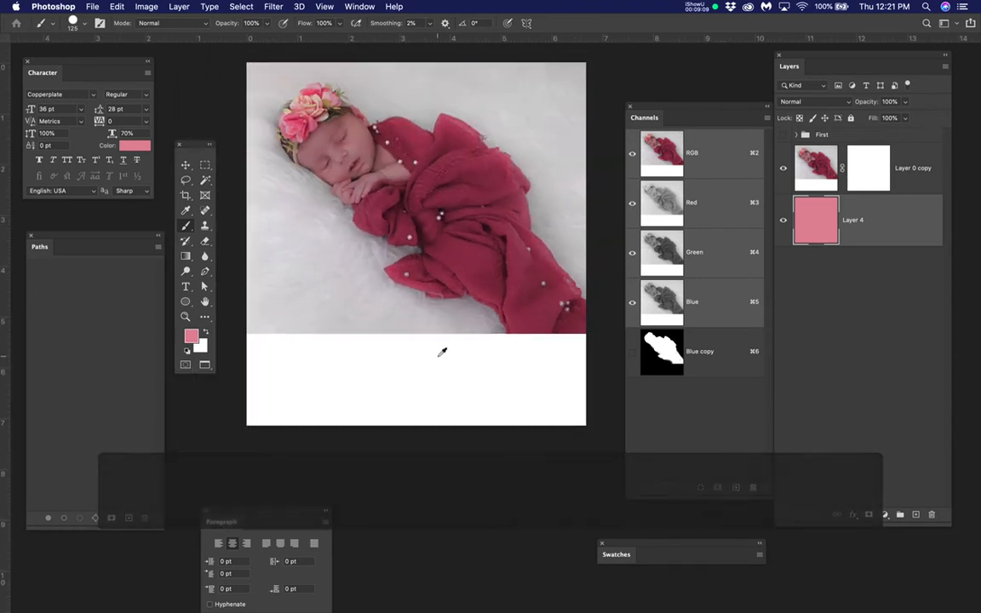
{"action": "left_click", "coordinate": [872, 171]}
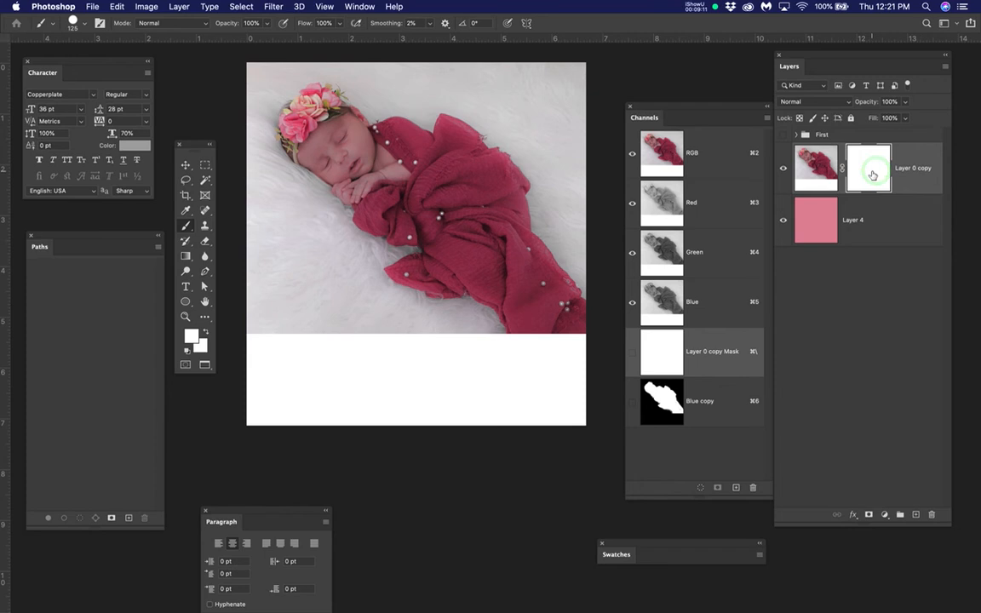
{"action": "key", "text": "g"}
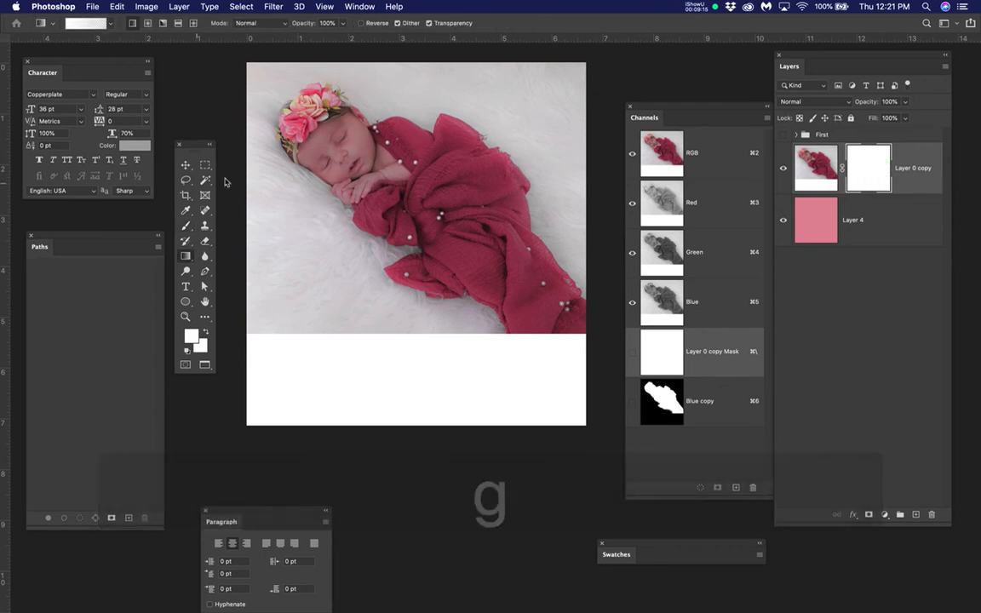
{"action": "left_click_drag", "start_coordinate": [187, 146], "coordinate": [201, 101]}
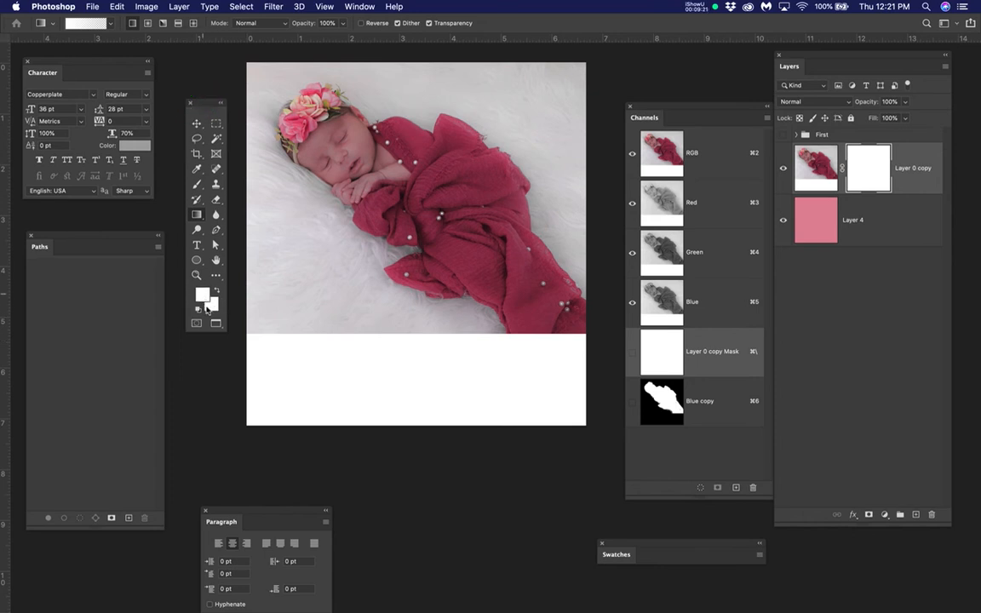
{"action": "left_click", "coordinate": [91, 23]}
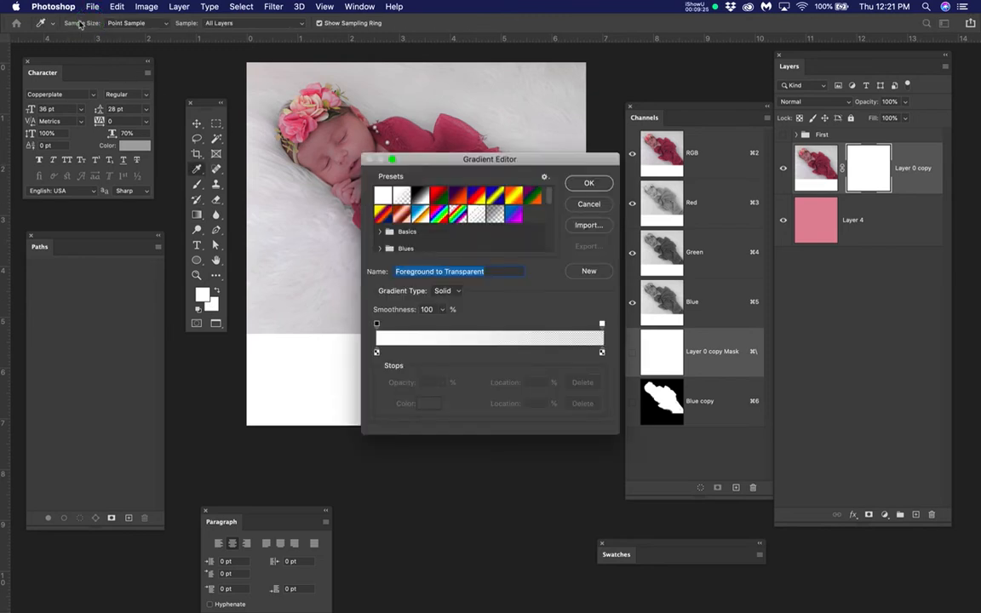
{"action": "left_click_drag", "start_coordinate": [418, 161], "coordinate": [385, 158]}
{"action": "left_click", "coordinate": [369, 196]}
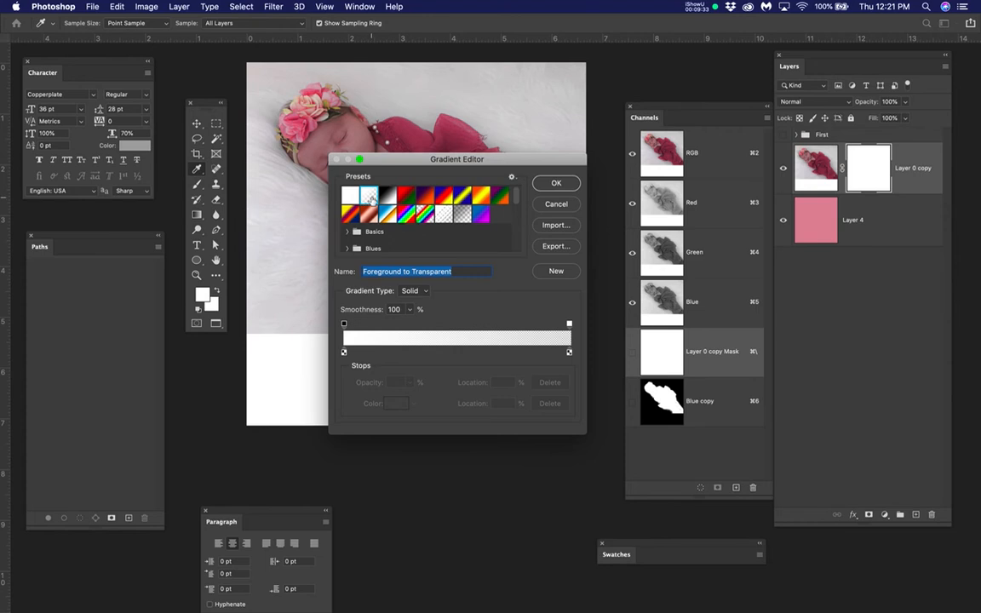
{"action": "left_click", "coordinate": [553, 182]}
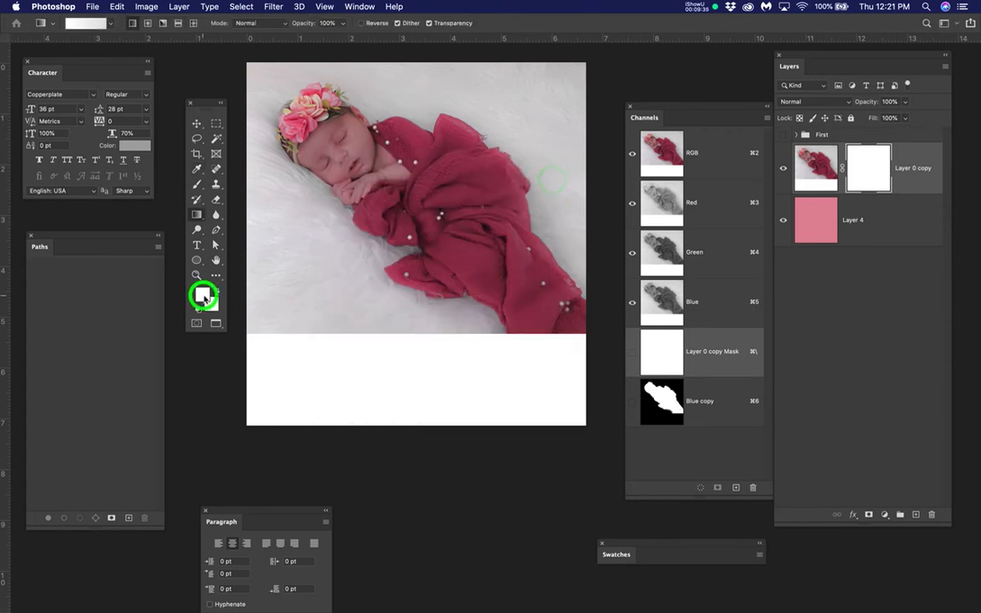
Set the foreground colour to black and draw an upward gradient on Layer 0 copy's mask, from the photo's lower edge to the baby's shoulder.
{"action": "left_click", "coordinate": [202, 295]}
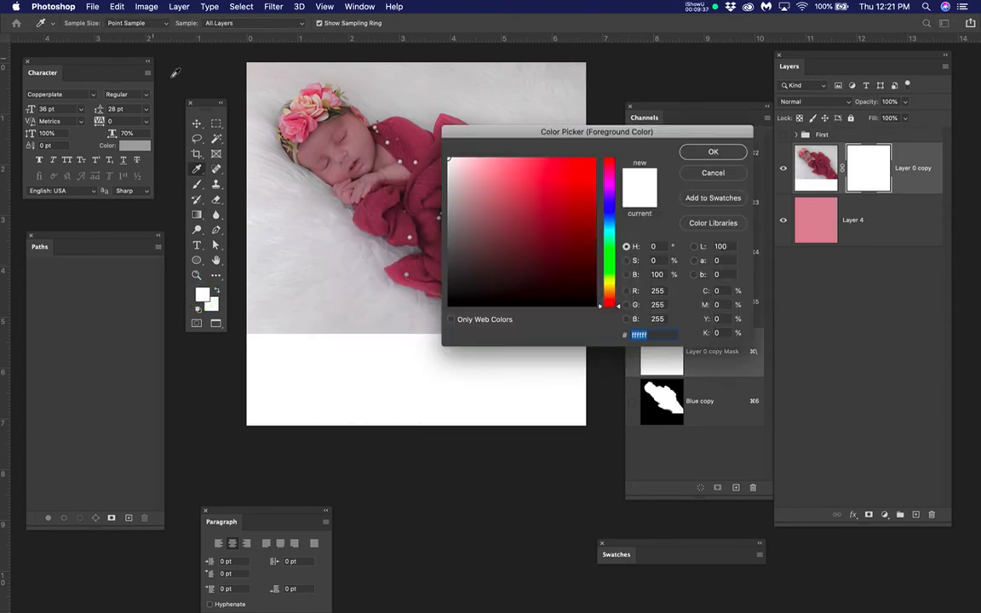
{"action": "left_click_drag", "start_coordinate": [547, 273], "coordinate": [602, 314]}
{"action": "left_click", "coordinate": [696, 153]}
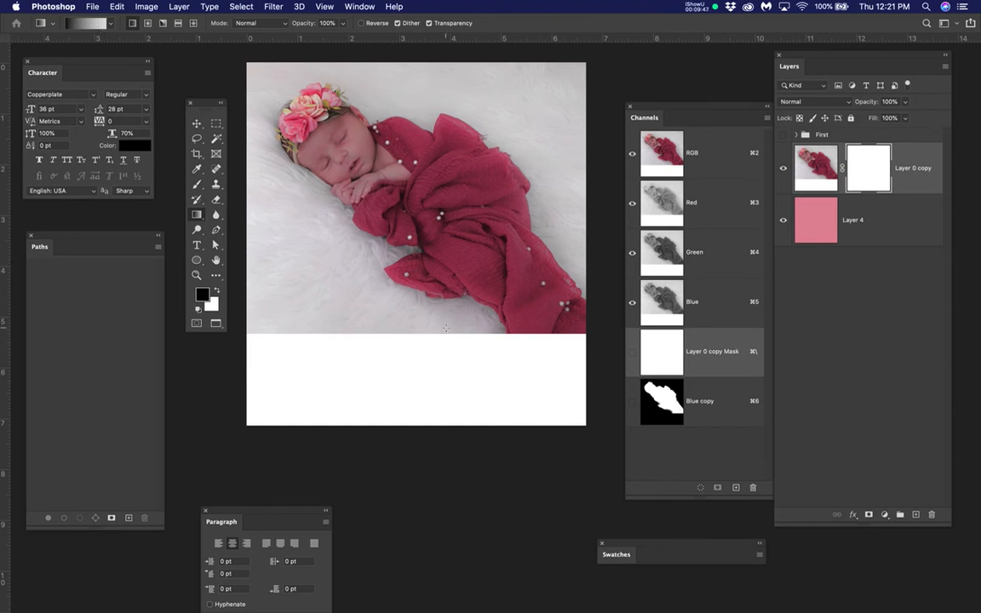
{"action": "left_click", "coordinate": [868, 160]}
{"action": "left_click_drag", "start_coordinate": [464, 326], "coordinate": [461, 169]}
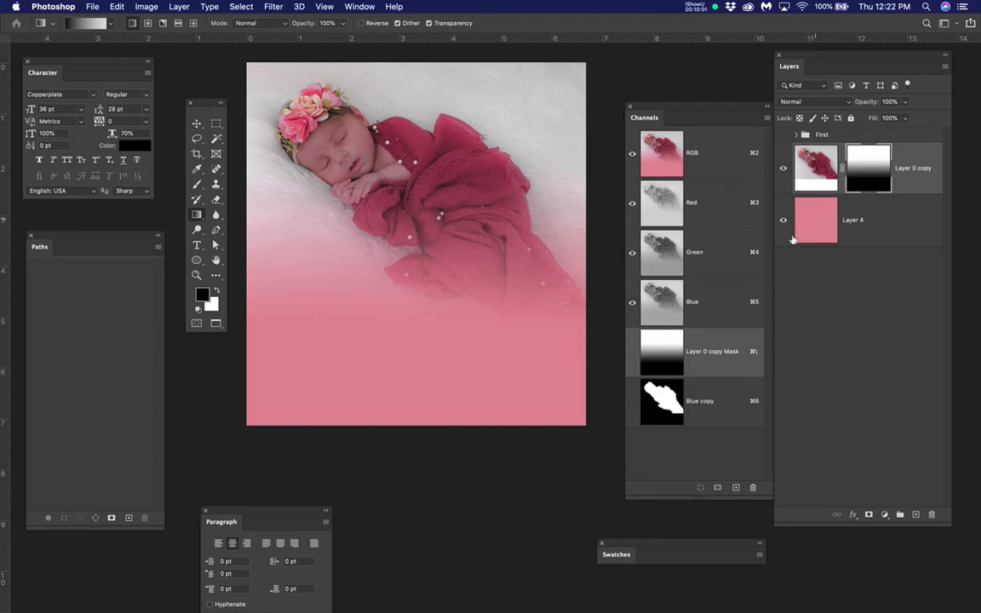
Set the foreground colour to a lighter pink, about #e4b5ba, and fill Layer 4 with it.
{"action": "left_click", "coordinate": [830, 228]}
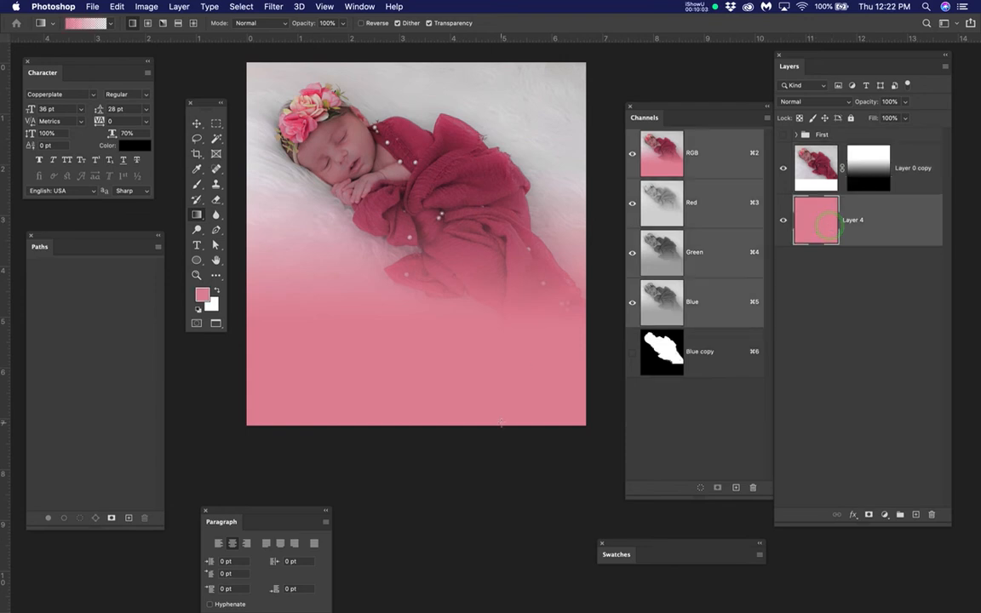
{"action": "key", "text": "b"}
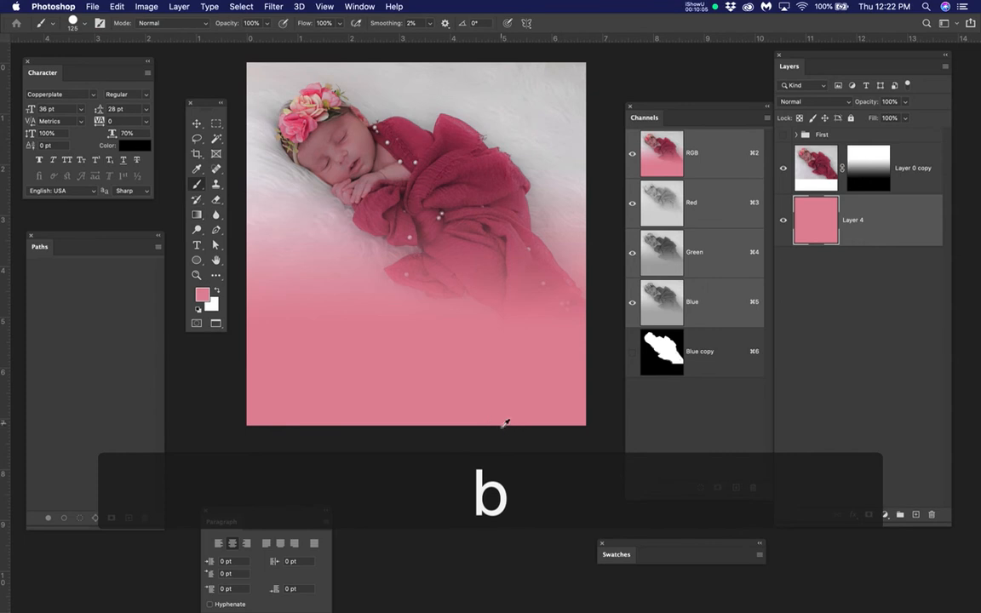
{"action": "left_click", "coordinate": [513, 414], "text": "alt"}
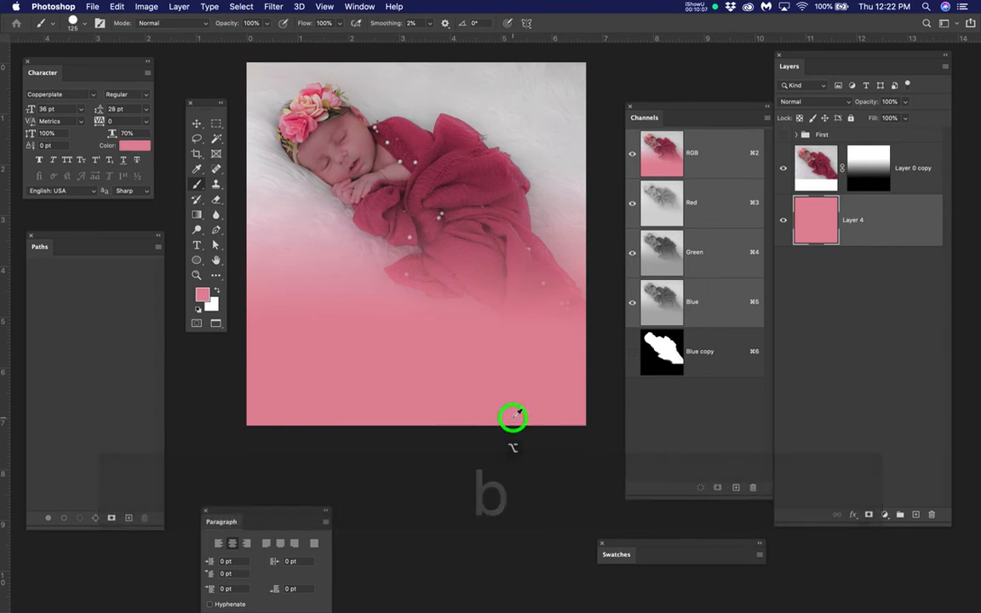
{"action": "left_click", "coordinate": [202, 294]}
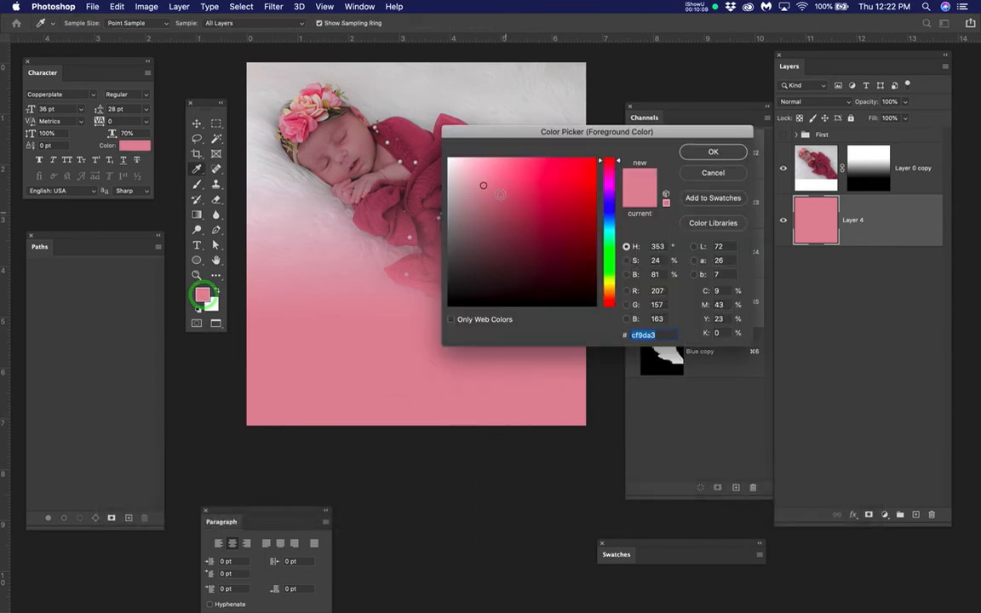
{"action": "left_click", "coordinate": [483, 185]}
{"action": "left_click_drag", "start_coordinate": [482, 179], "coordinate": [478, 173]}
{"action": "left_click", "coordinate": [713, 151]}
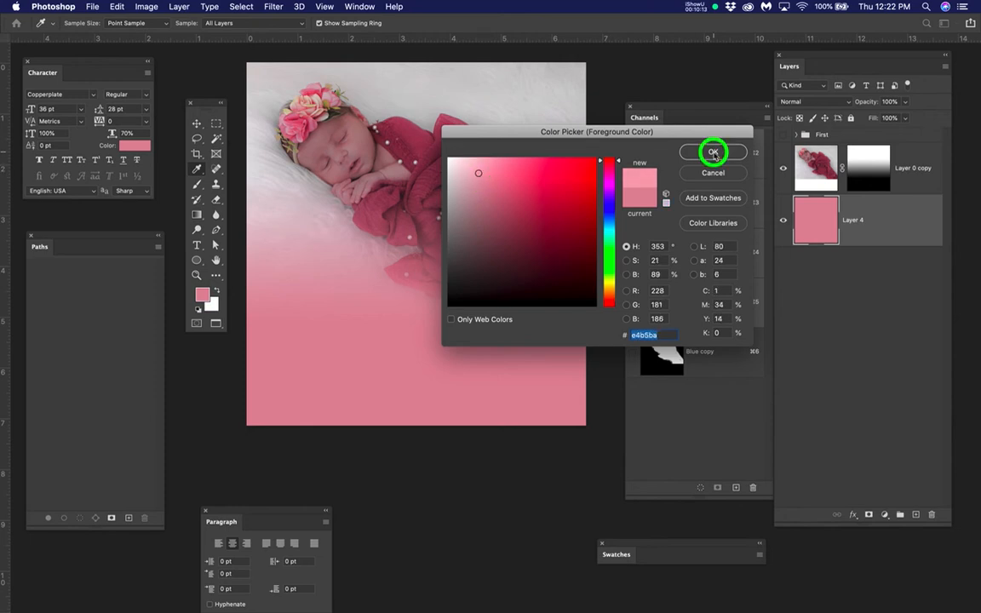
{"action": "left_click", "coordinate": [889, 227]}
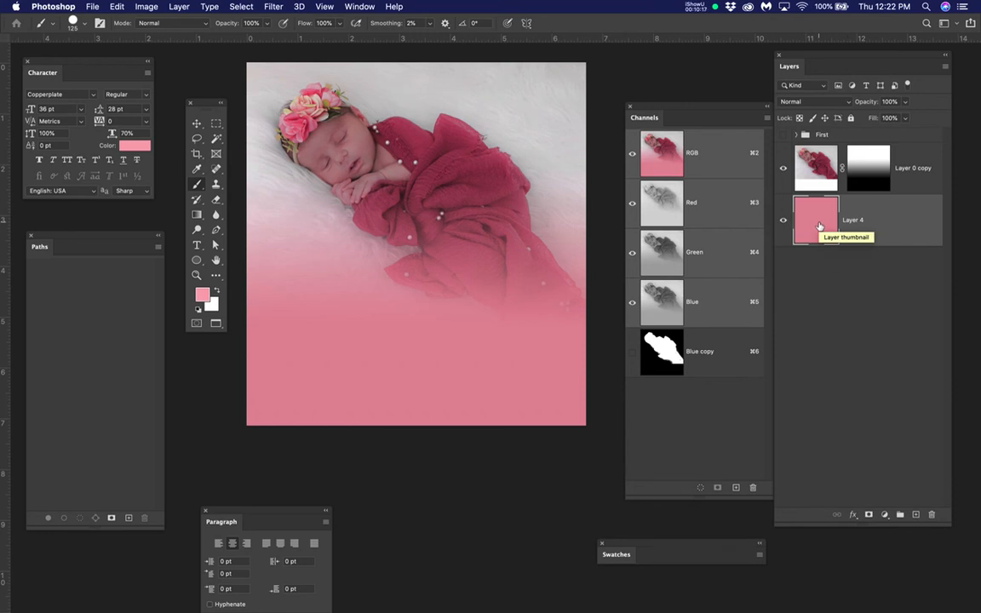
{"action": "key", "text": "alt+BackSpace"}
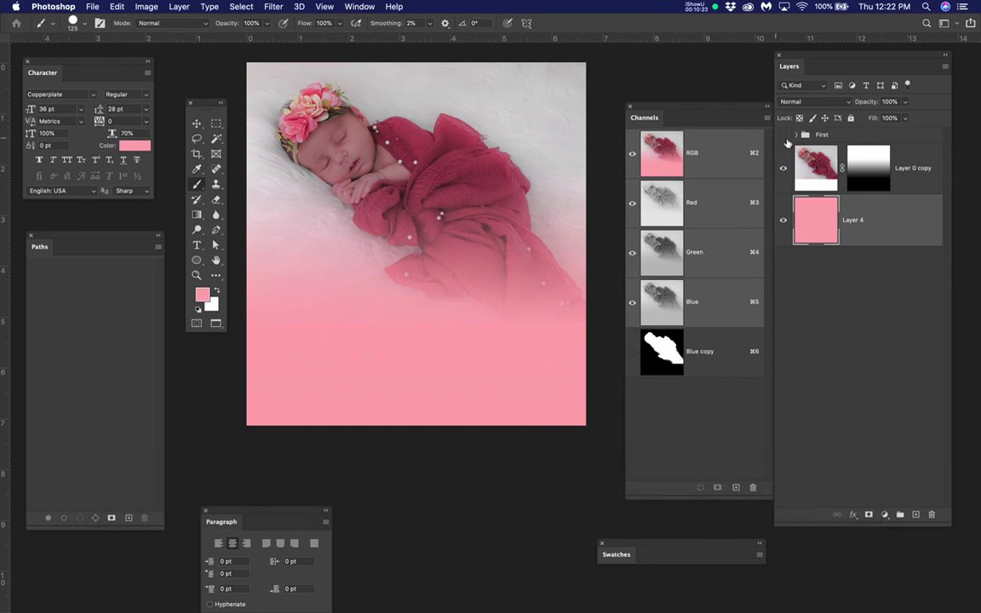
Switch the First group on and off to compare the finished poster with the new blend, leaving the group shown.
{"action": "left_click", "coordinate": [783, 135]}
{"action": "left_click", "coordinate": [784, 134]}
{"action": "left_click", "coordinate": [784, 135]}
{"action": "left_click", "coordinate": [784, 135]}
{"action": "left_click", "coordinate": [783, 134]}
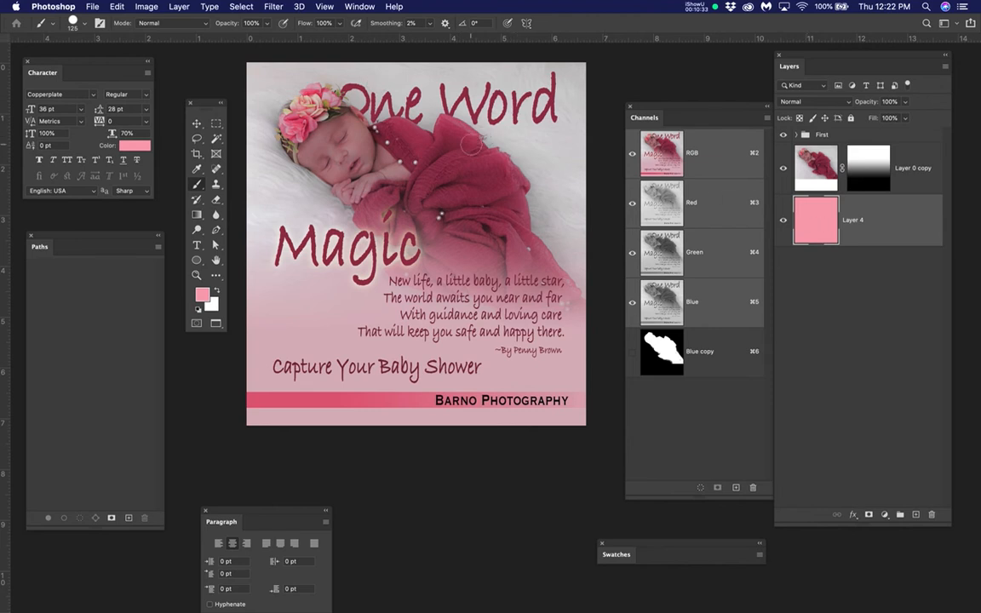
{"action": "key", "text": "space"}
{"action": "left_click_drag", "start_coordinate": [456, 215], "coordinate": [475, 213]}
Duplicate the masked One Word text layer in the First group, move the copy above the group and collapse the group.
{"action": "left_click", "coordinate": [796, 135]}
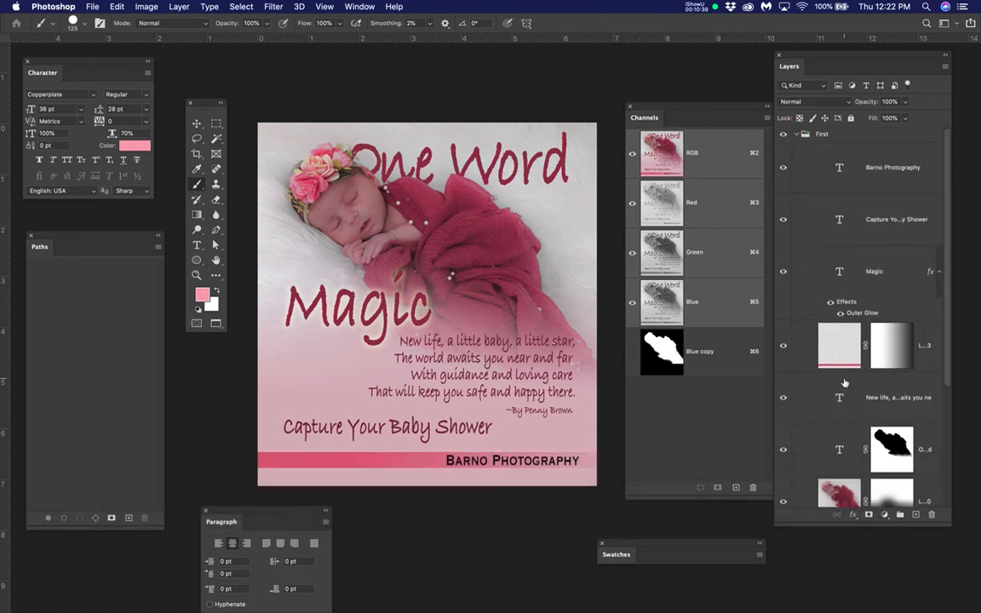
{"action": "scroll", "coordinate": [844, 384], "scroll_direction": "down", "scroll_amount": 1}
{"action": "scroll", "coordinate": [843, 382], "scroll_direction": "down", "scroll_amount": 2}
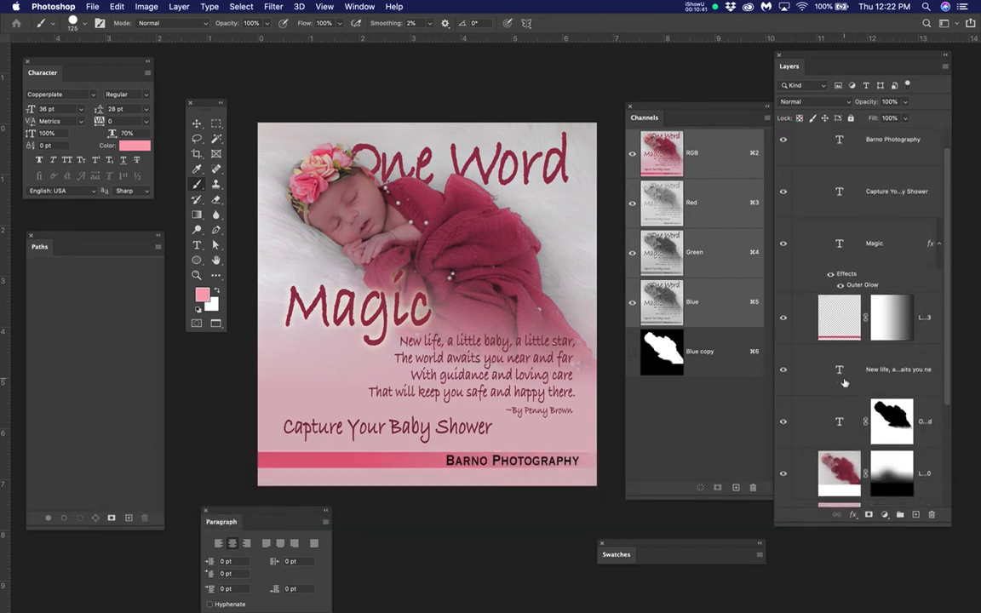
{"action": "scroll", "coordinate": [844, 384], "scroll_direction": "down", "scroll_amount": 2}
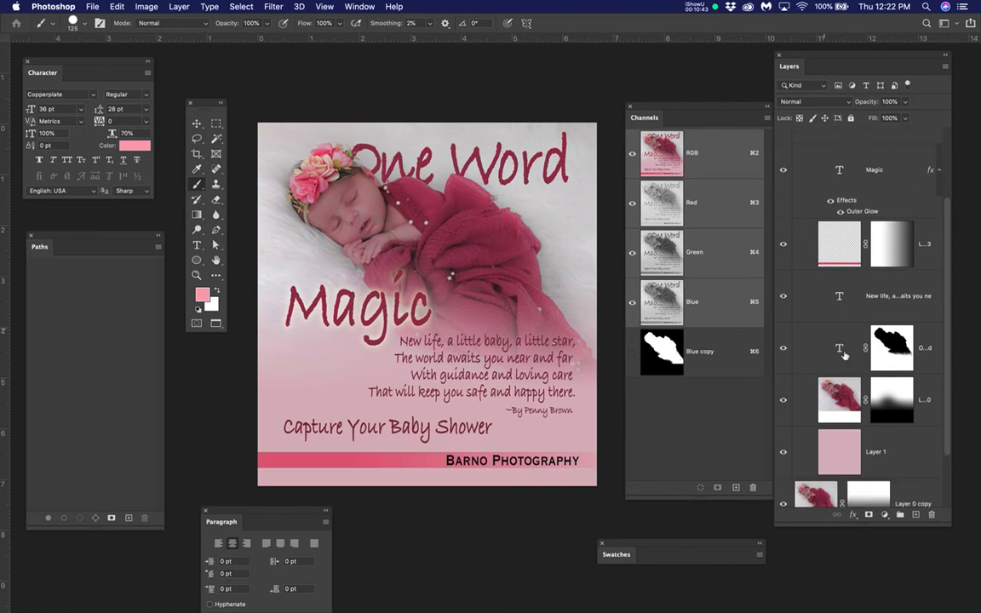
{"action": "left_click", "coordinate": [826, 346]}
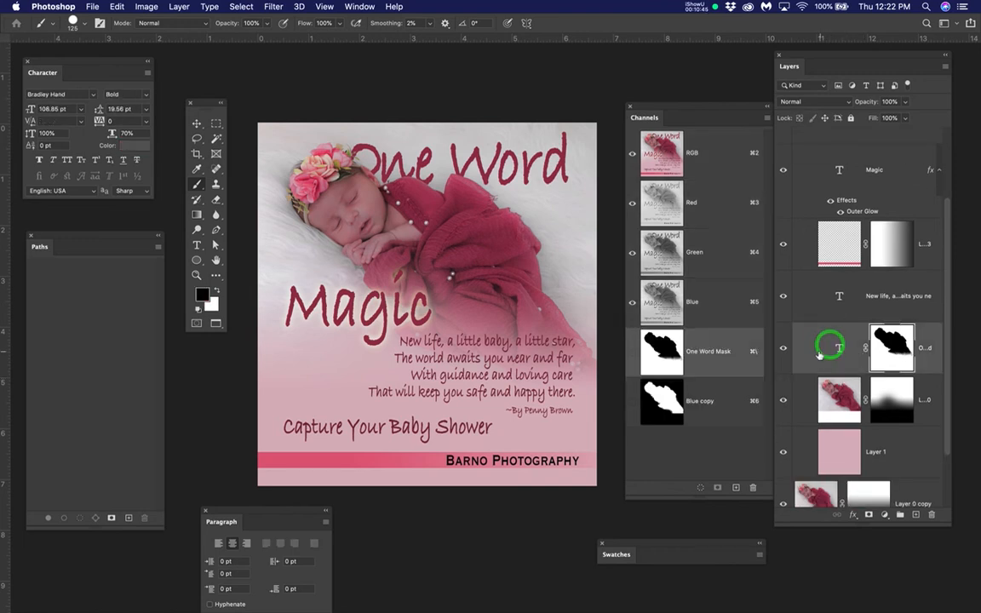
{"action": "left_click_drag", "start_coordinate": [817, 347], "coordinate": [917, 517]}
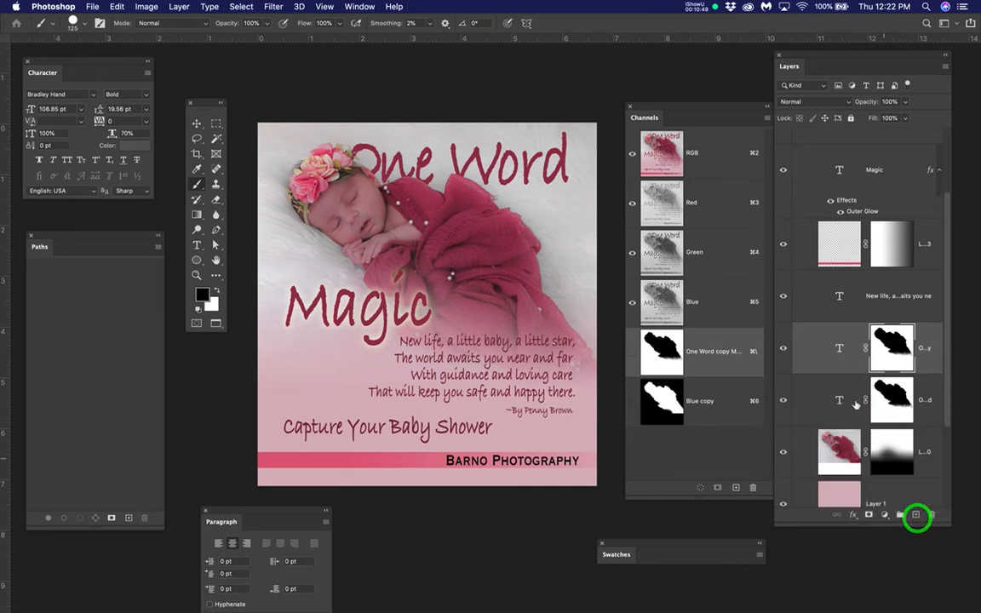
{"action": "scroll", "coordinate": [853, 357], "scroll_direction": "up", "scroll_amount": 4}
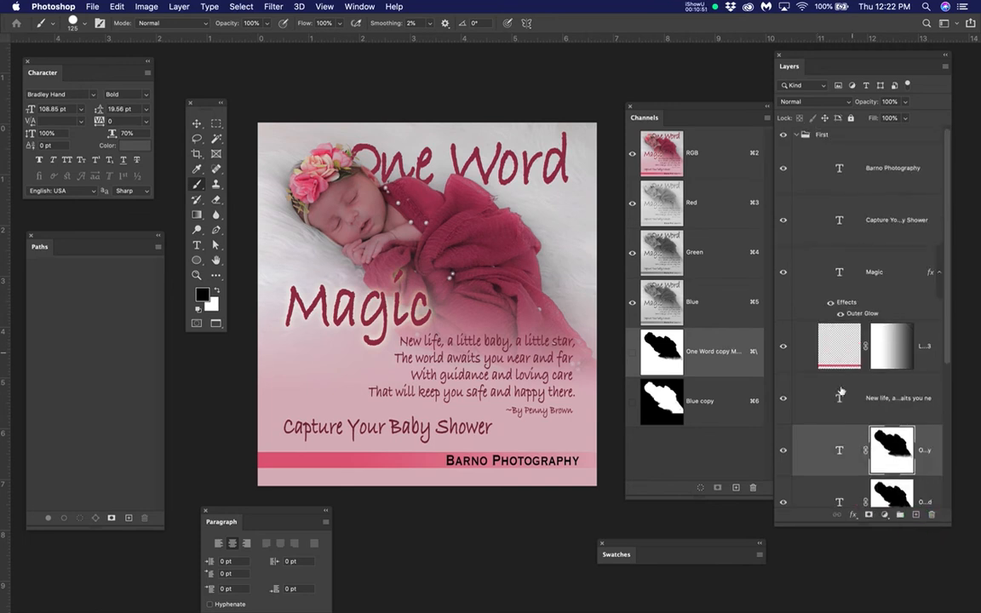
{"action": "left_click_drag", "start_coordinate": [849, 449], "coordinate": [819, 128]}
{"action": "left_click", "coordinate": [796, 186]}
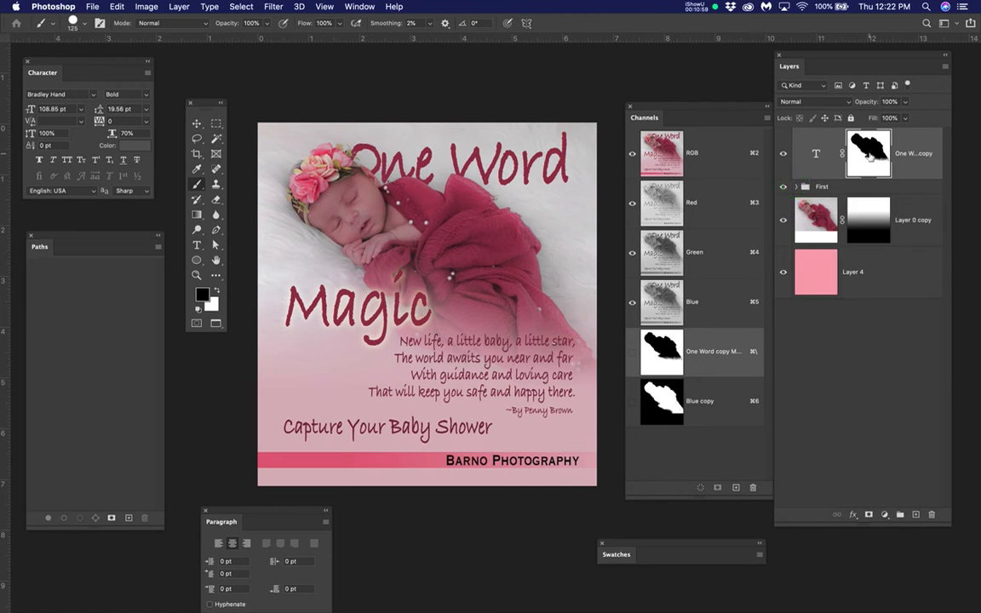
Delete the layer mask of One Word copy, hide the First group and place the text layer directly above Layer 0 copy.
{"action": "right_click", "coordinate": [870, 156]}
{"action": "left_click", "coordinate": [821, 174]}
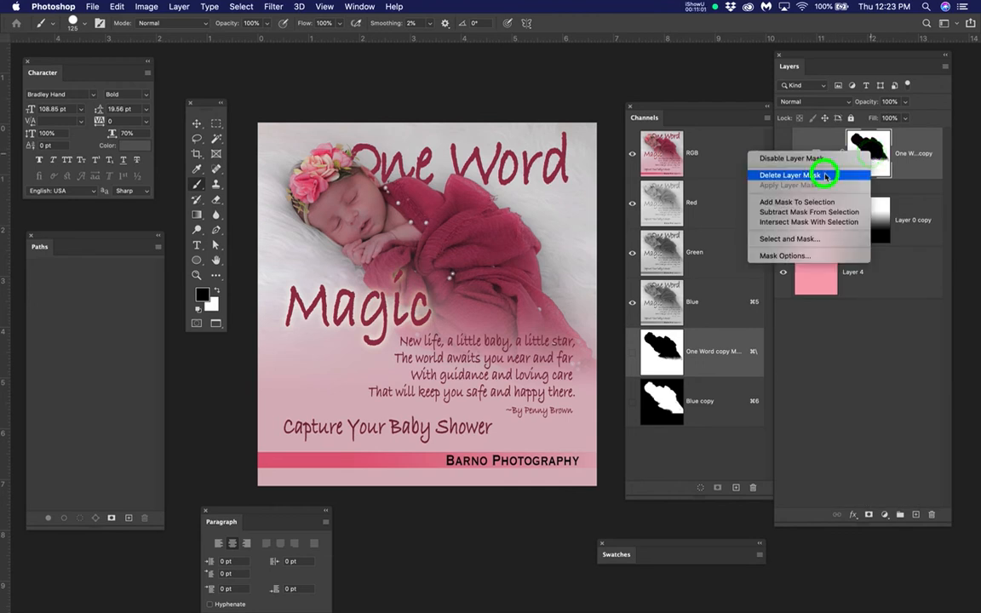
{"action": "left_click", "coordinate": [783, 187]}
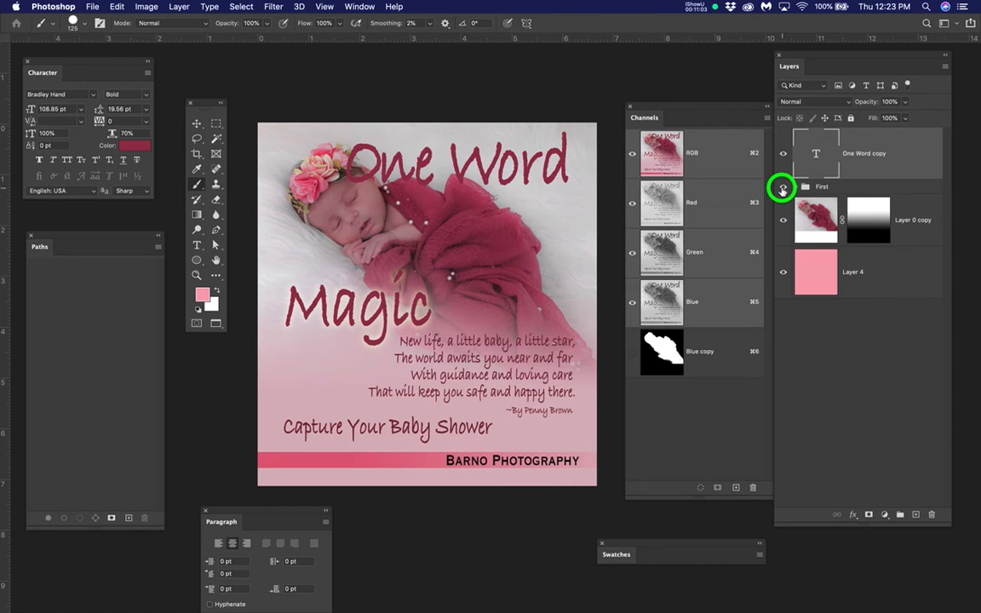
{"action": "left_click_drag", "start_coordinate": [878, 158], "coordinate": [891, 202]}
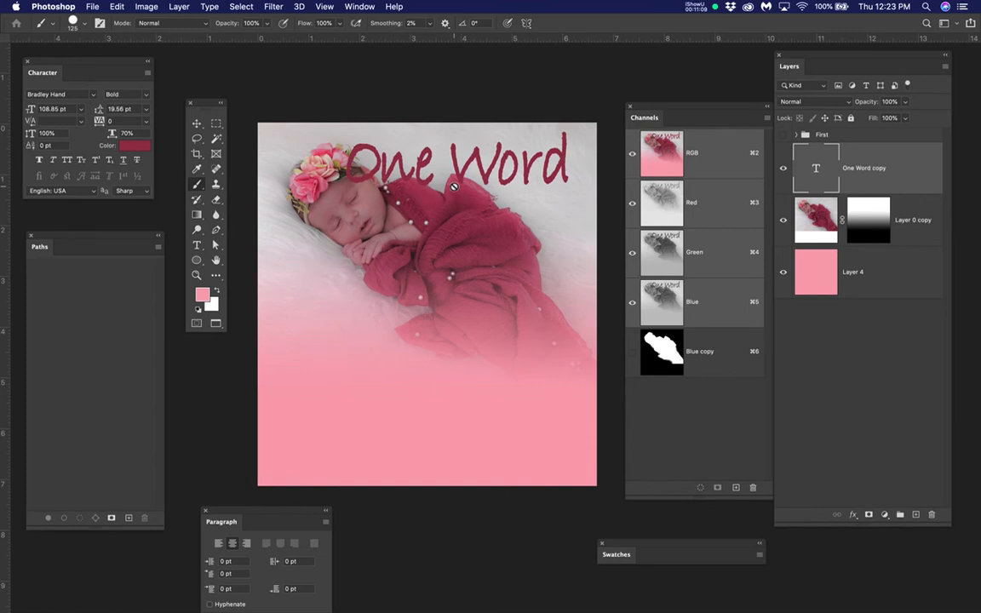
Enlarge the view of the title and move the toolbar and a shortened Channels panel clear of the poster.
{"action": "scroll", "coordinate": [477, 172], "scroll_direction": "up", "scroll_amount": 4}
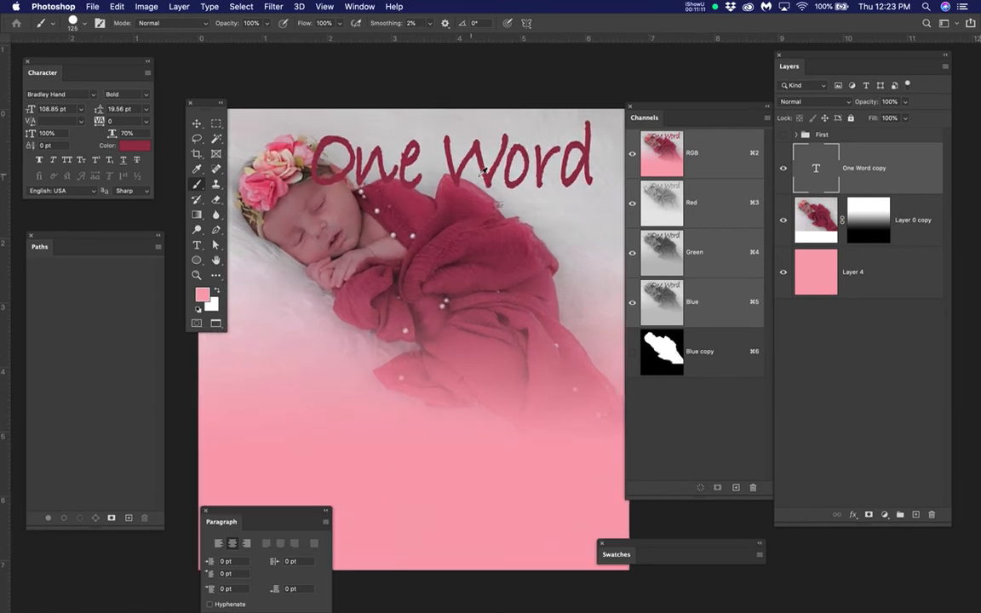
{"action": "scroll", "coordinate": [482, 170], "scroll_direction": "up", "scroll_amount": 1}
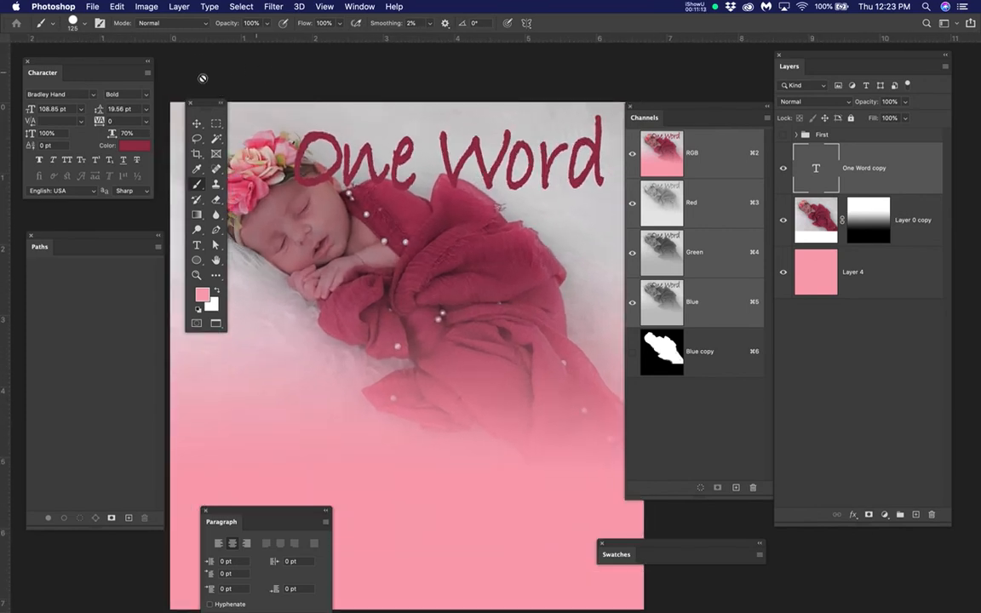
{"action": "left_click_drag", "start_coordinate": [197, 102], "coordinate": [180, 99]}
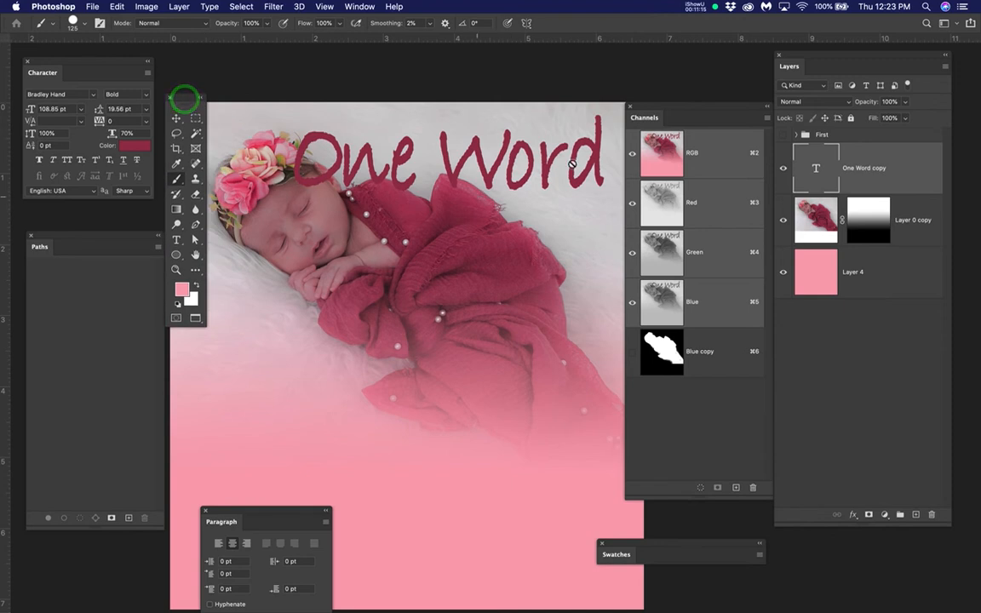
{"action": "left_click_drag", "start_coordinate": [768, 497], "coordinate": [761, 385]}
{"action": "left_click_drag", "start_coordinate": [708, 112], "coordinate": [681, 329]}
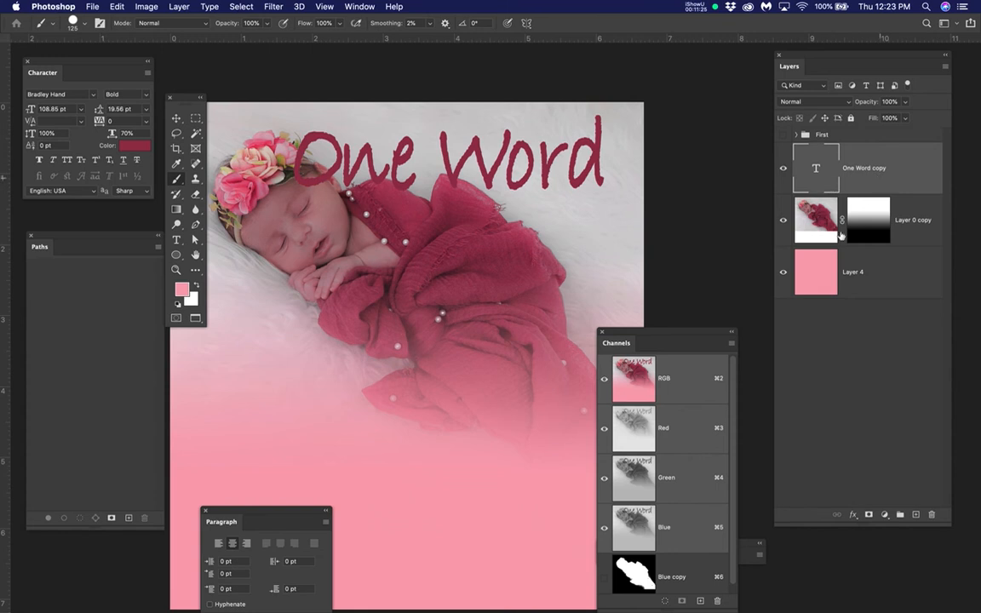
{"action": "left_click_drag", "start_coordinate": [906, 170], "coordinate": [917, 149]}
{"action": "left_click_drag", "start_coordinate": [655, 336], "coordinate": [89, 213]}
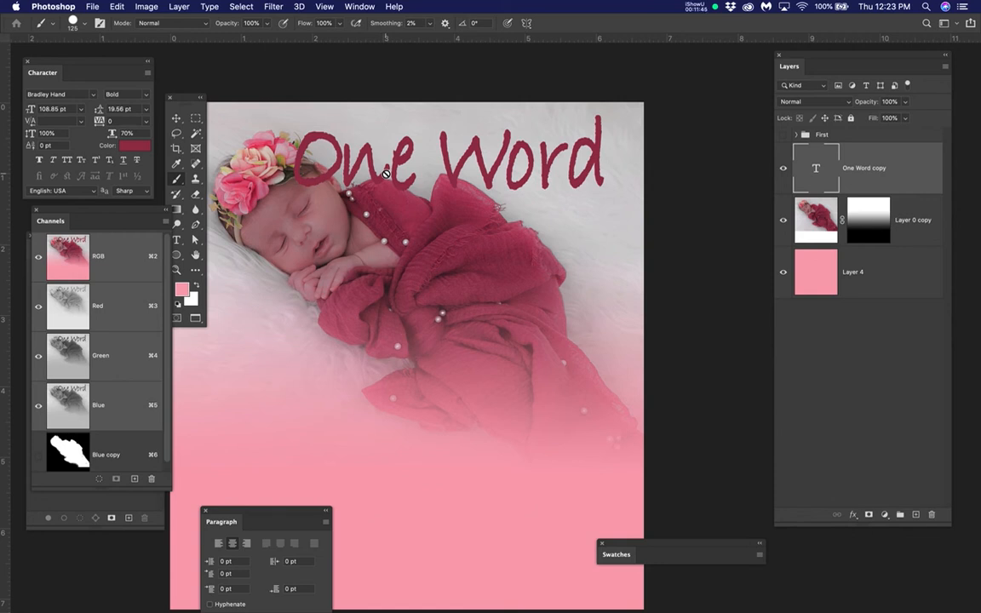
{"action": "key", "text": "space"}
{"action": "left_click_drag", "start_coordinate": [407, 207], "coordinate": [443, 211]}
{"action": "key", "text": "super+r"}
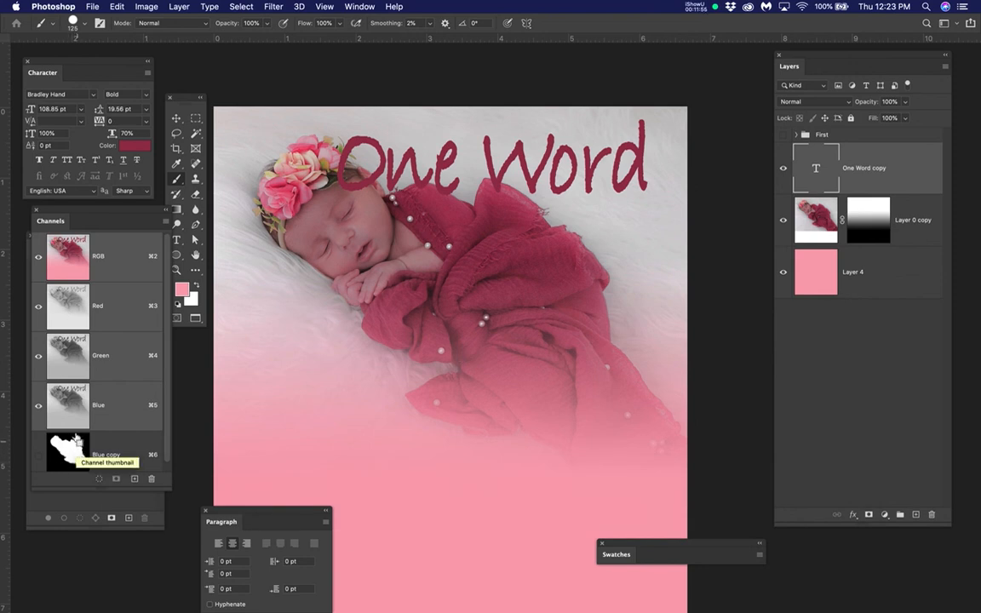
Load the Blue copy channel as a selection around the baby, keeping One Word copy as the active layer.
{"action": "left_click", "coordinate": [72, 454], "text": "super"}
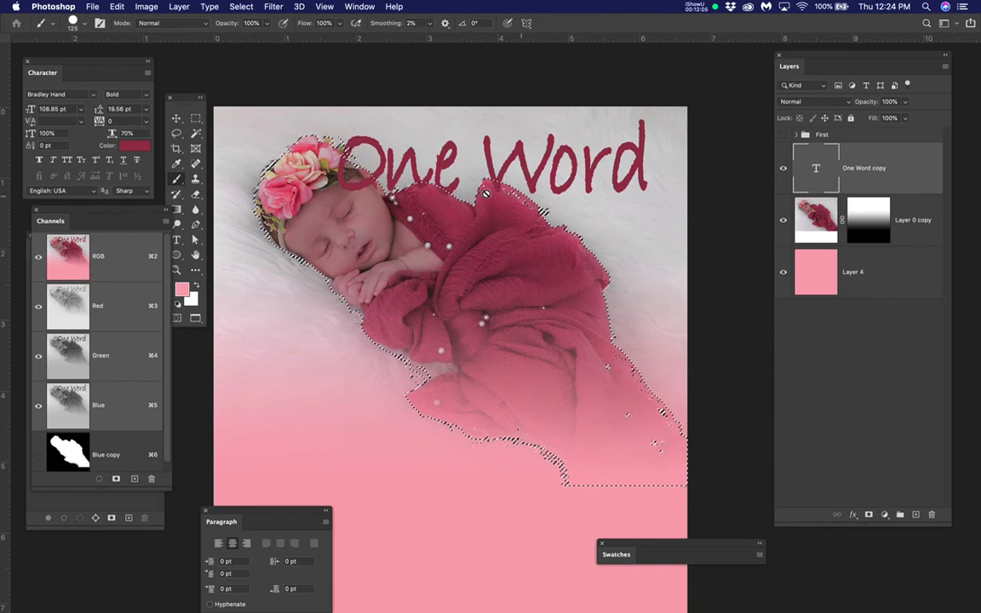
{"action": "scroll", "coordinate": [473, 189], "scroll_direction": "up", "scroll_amount": 1}
{"action": "key", "text": "super+d"}
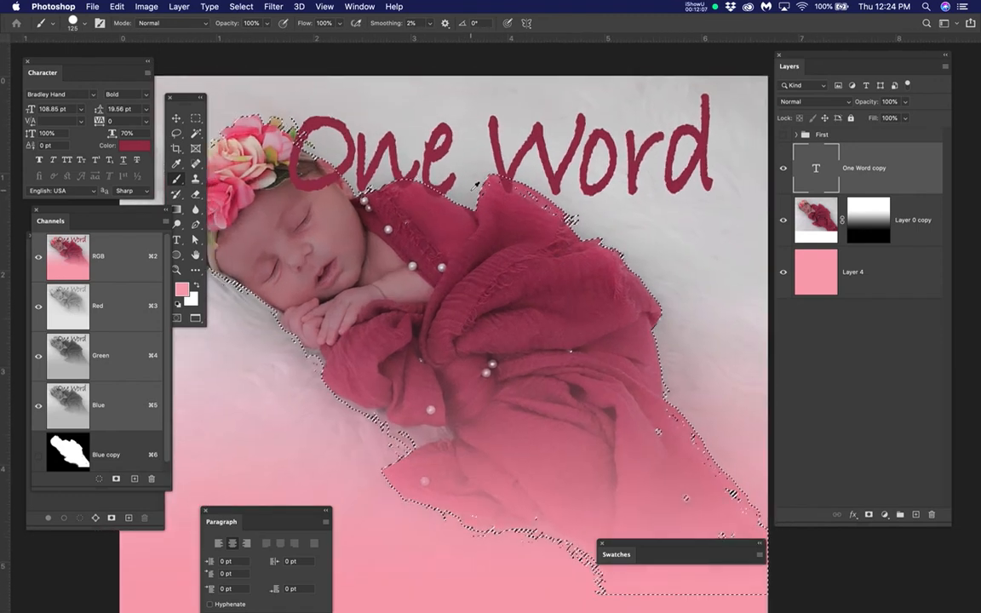
{"action": "scroll", "coordinate": [476, 184], "scroll_direction": "down", "scroll_amount": 1}
{"action": "key", "text": "super+z"}
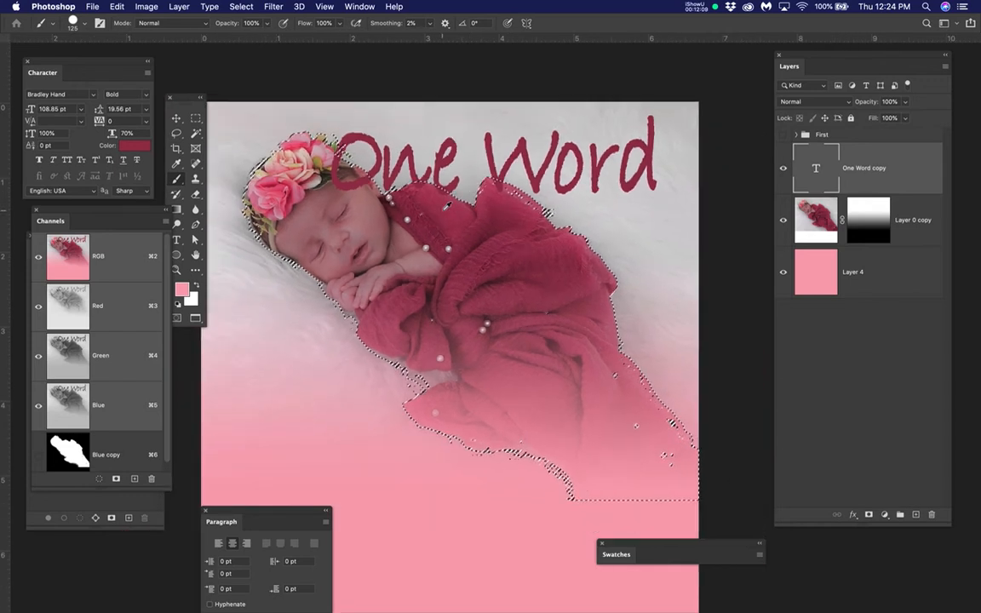
{"action": "scroll", "coordinate": [447, 206], "scroll_direction": "up", "scroll_amount": 1}
{"action": "left_click", "coordinate": [898, 184]}
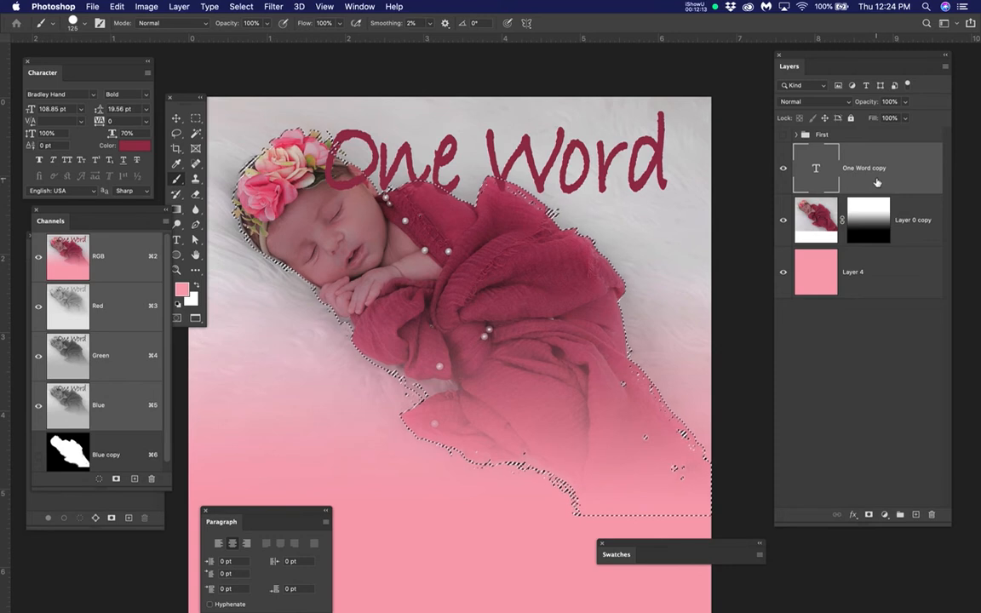
Try masking One Word copy from the baby selection and inverting the mask, and undo both changes.
{"action": "left_click", "coordinate": [869, 515]}
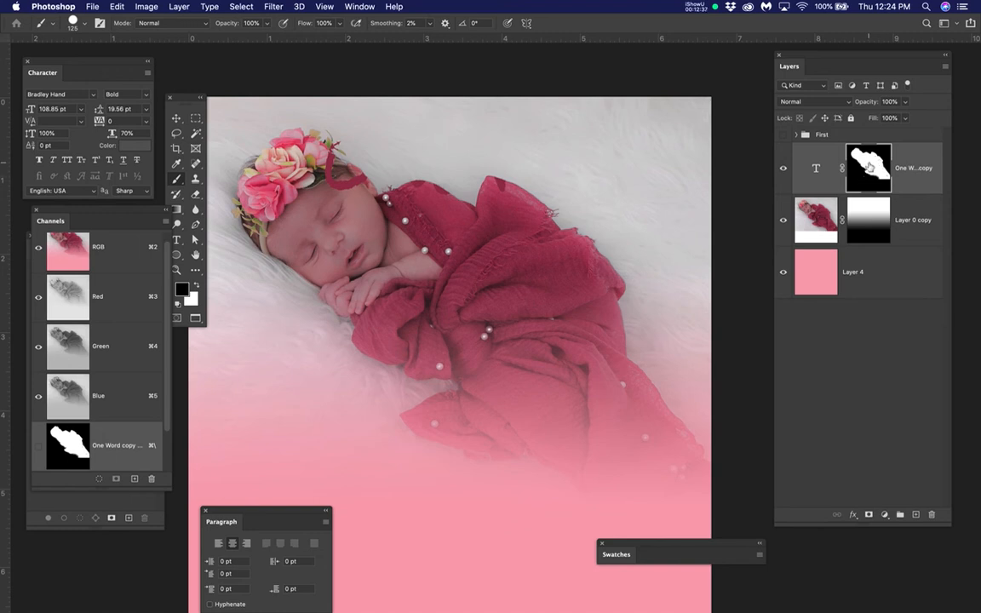
{"action": "key", "text": "super+i"}
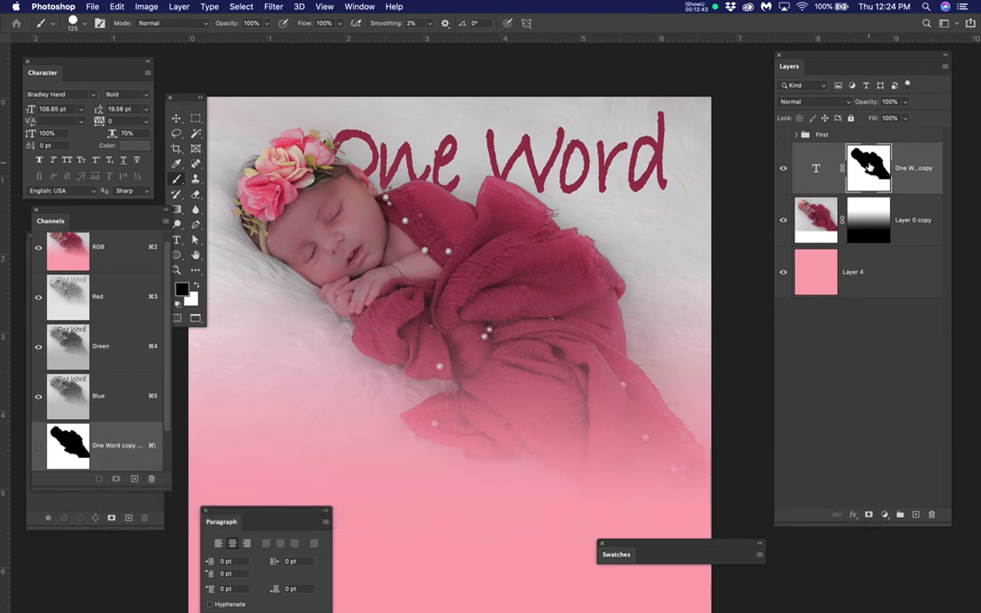
{"action": "key", "text": "super+z"}
{"action": "key", "text": "super+z"}
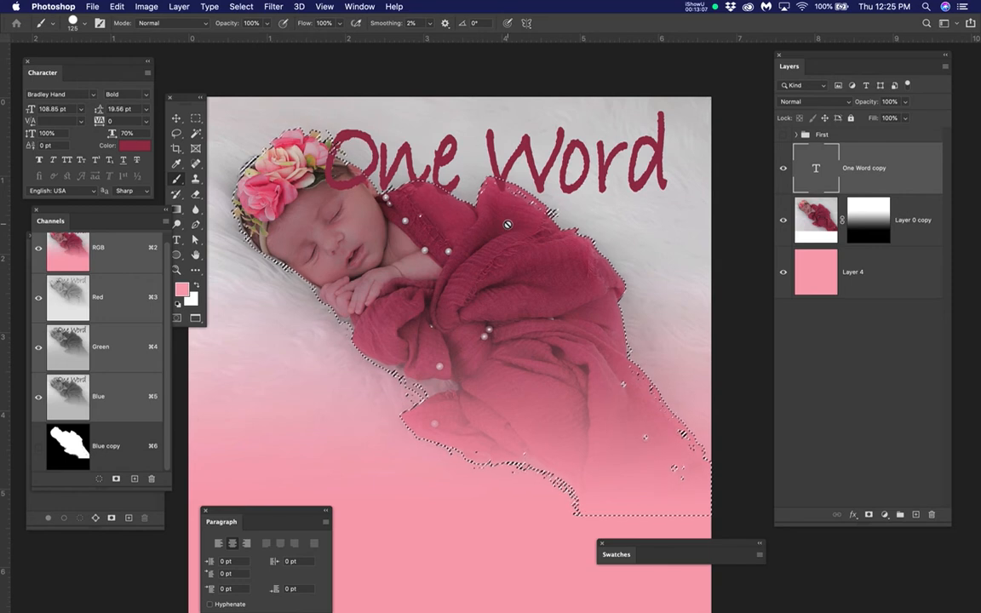
Add a mask to One Word copy that hides the selected baby area, and move the Character panel onto the poster.
{"action": "left_click", "coordinate": [868, 515]}
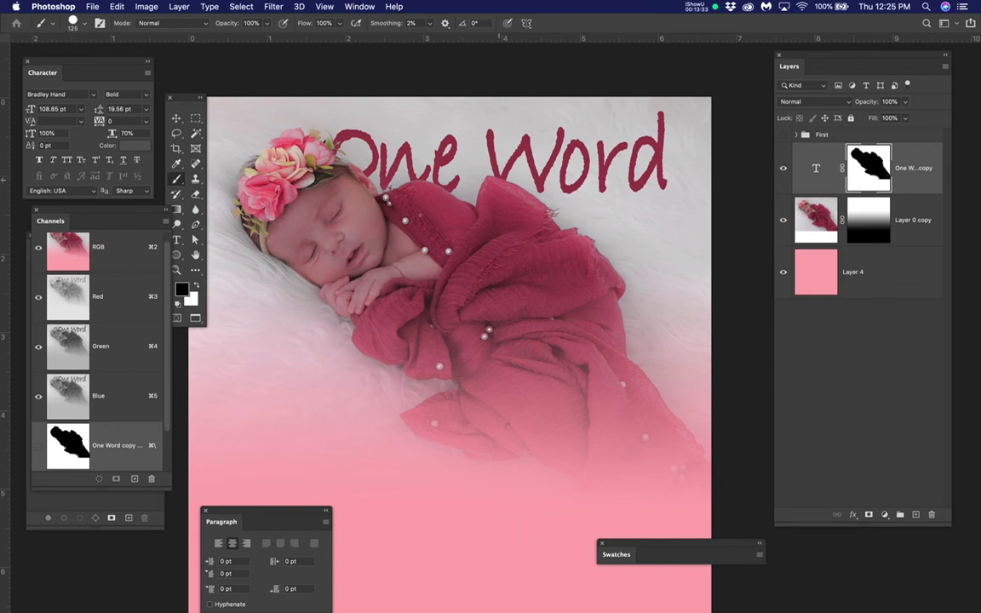
{"action": "left_click_drag", "start_coordinate": [92, 67], "coordinate": [457, 286]}
{"action": "left_click", "coordinate": [811, 170]}
{"action": "left_click", "coordinate": [868, 339]}
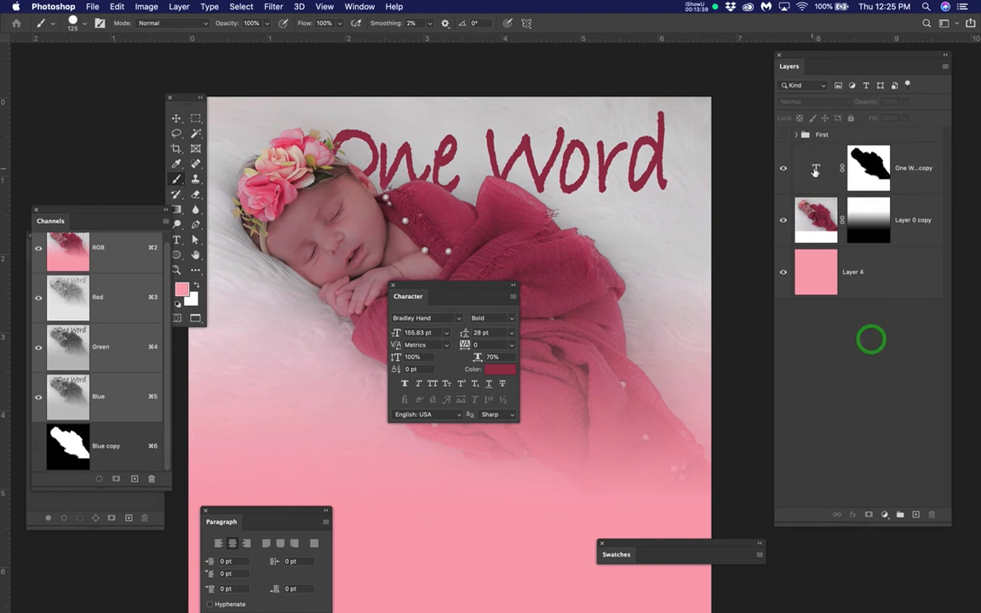
{"action": "left_click", "coordinate": [815, 167]}
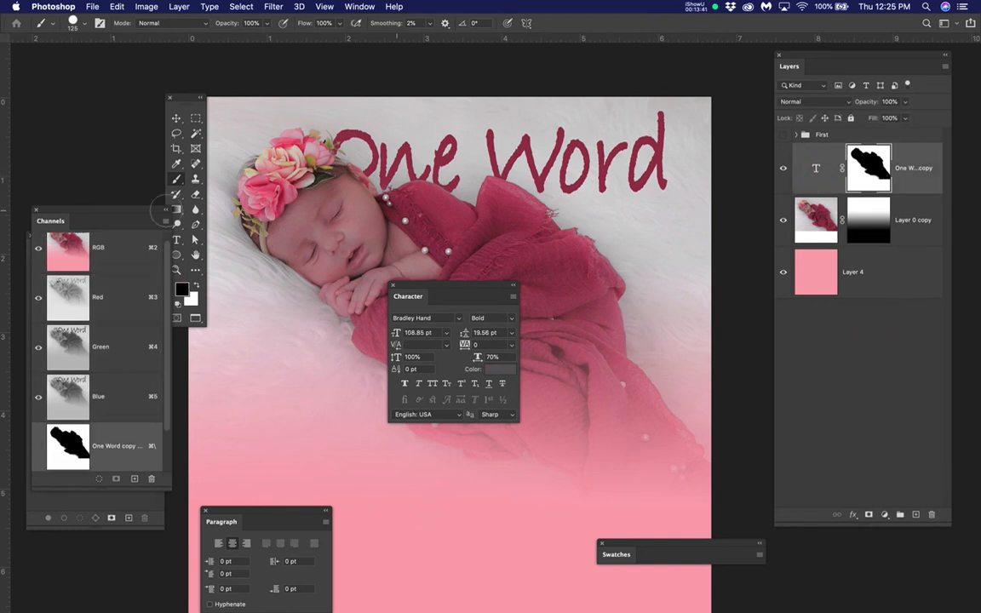
Try successive fonts on the masked One Word title, going down the font list from Bradley Hand to Georgia.
{"action": "left_click", "coordinate": [175, 120]}
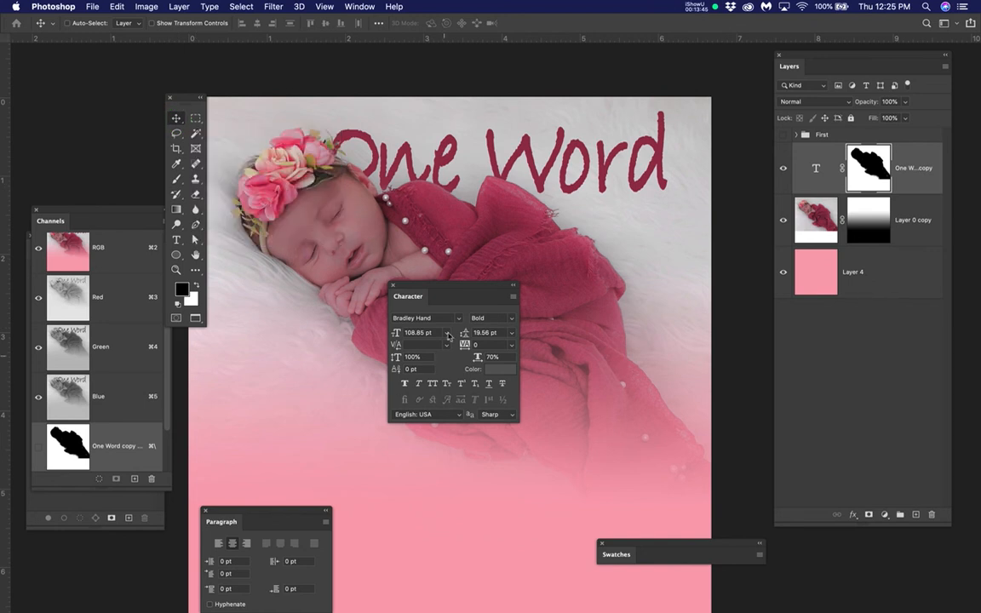
{"action": "left_click_drag", "start_coordinate": [438, 317], "coordinate": [385, 319]}
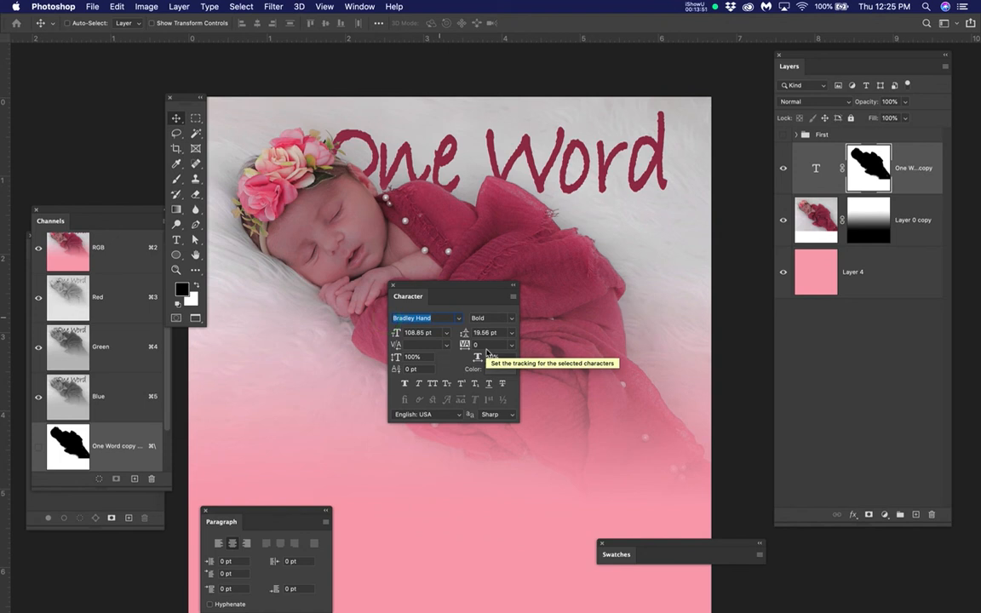
{"action": "key", "text": "Down"}
{"action": "key", "text": "Down"}
{"action": "key", "text": "Down"}
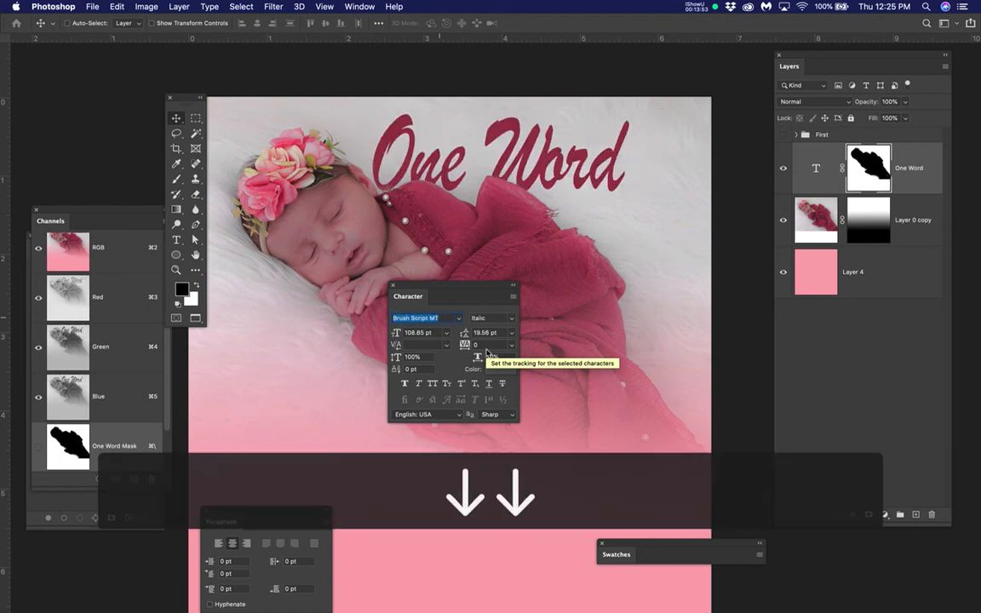
{"action": "key", "text": "Down"}
{"action": "key", "text": "Down"}
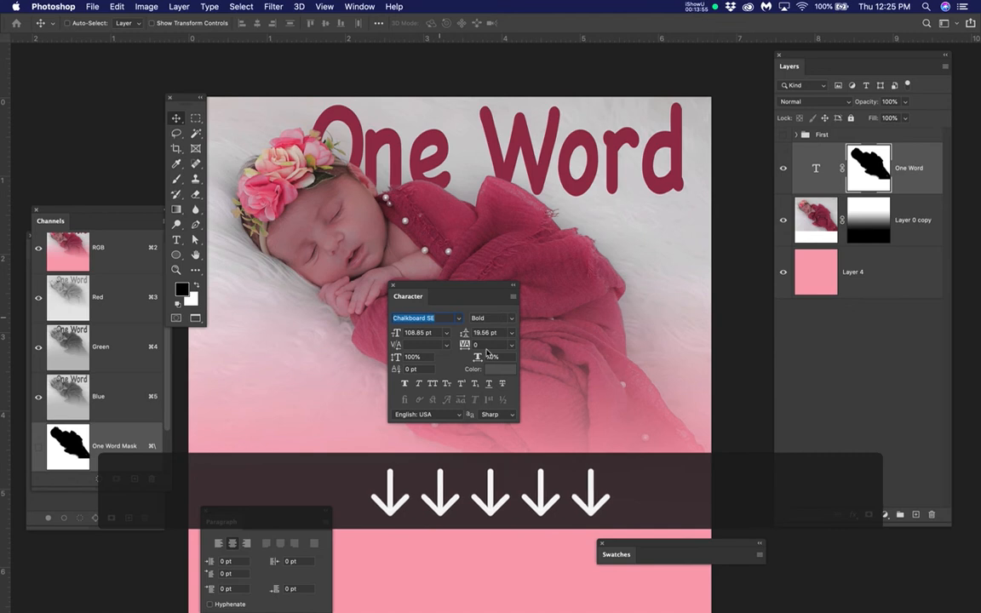
{"action": "key", "text": "Down"}
{"action": "key", "text": "Down"}
{"action": "key", "text": "Down"}
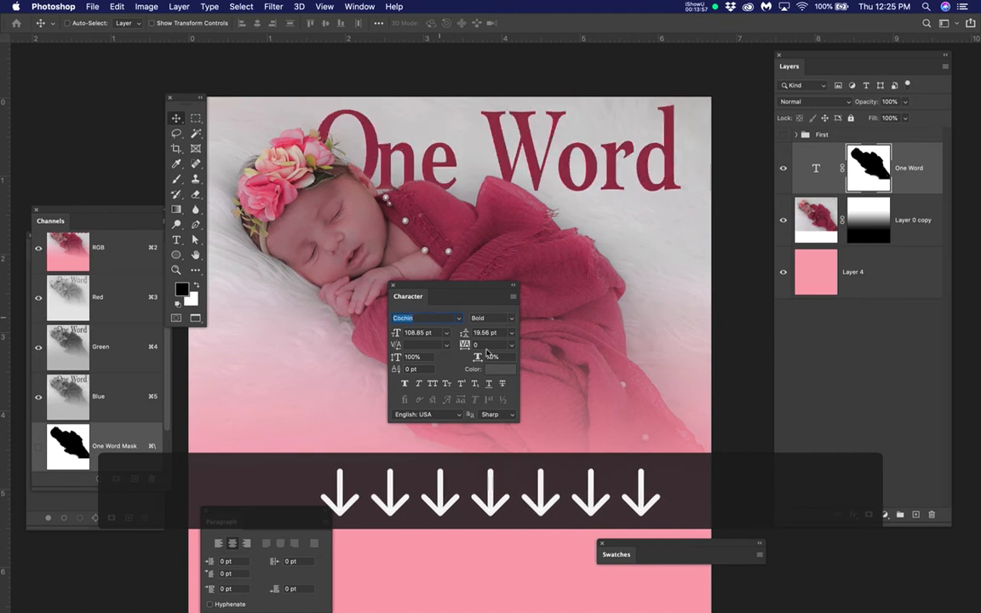
{"action": "key", "text": "Down"}
{"action": "key", "text": "Down"}
{"action": "key", "text": "Down"}
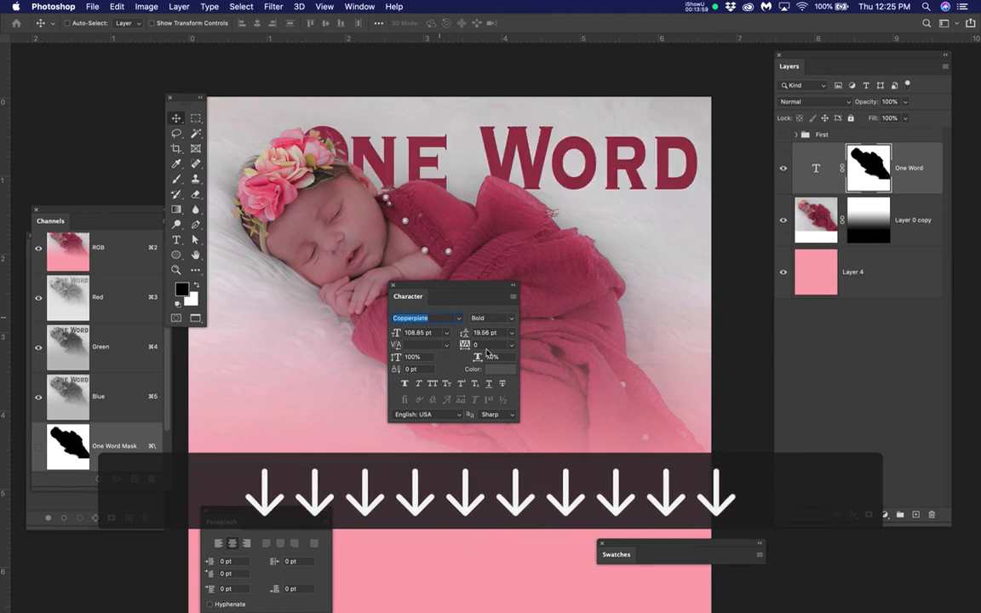
{"action": "key", "text": "Down"}
{"action": "key", "text": "Down"}
{"action": "key", "text": "Down"}
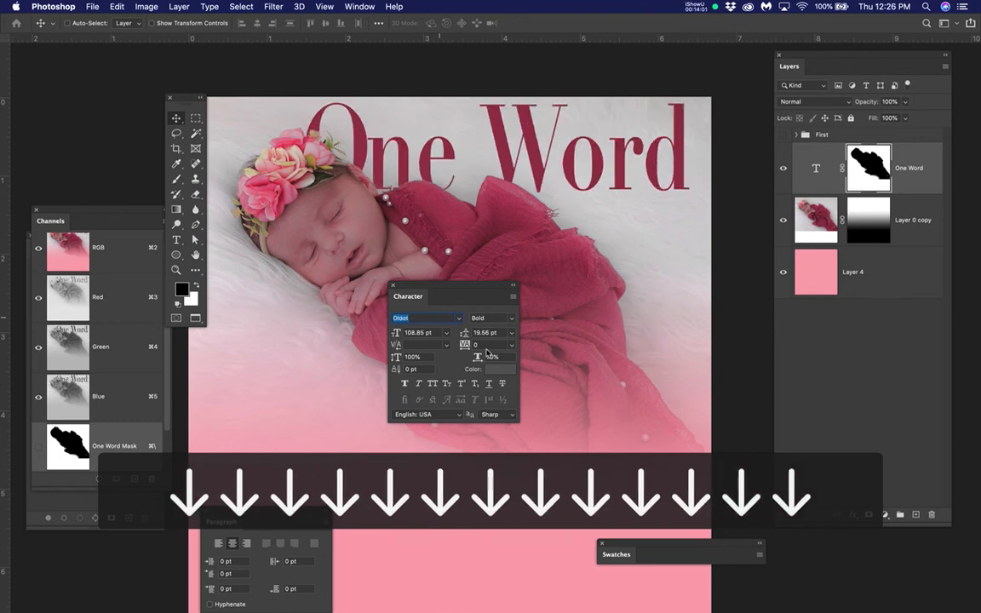
{"action": "key", "text": "Down"}
{"action": "key", "text": "Down"}
{"action": "key", "text": "Down"}
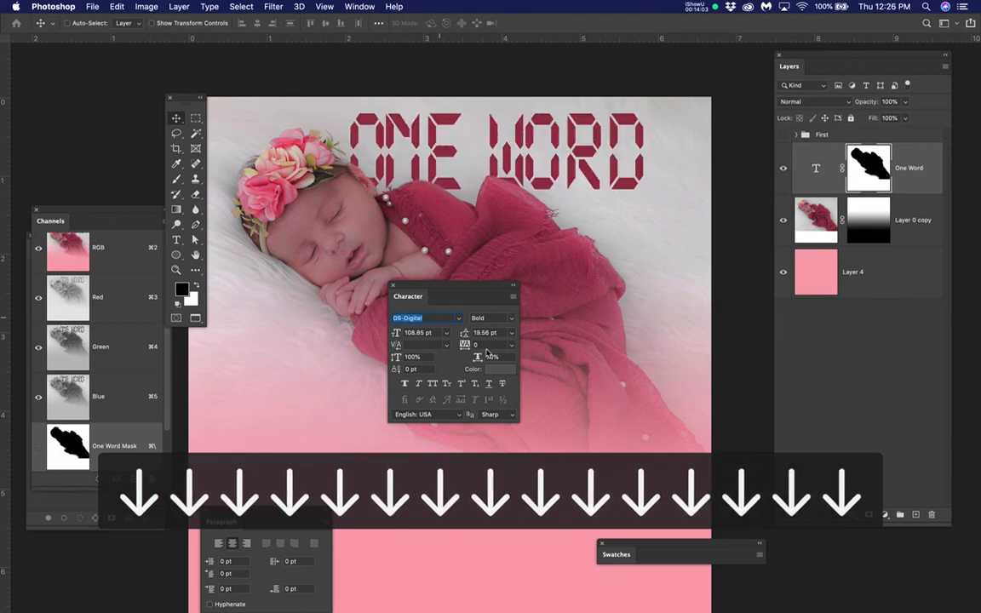
{"action": "key", "text": "Down"}
{"action": "key", "text": "Down"}
{"action": "key", "text": "Down"}
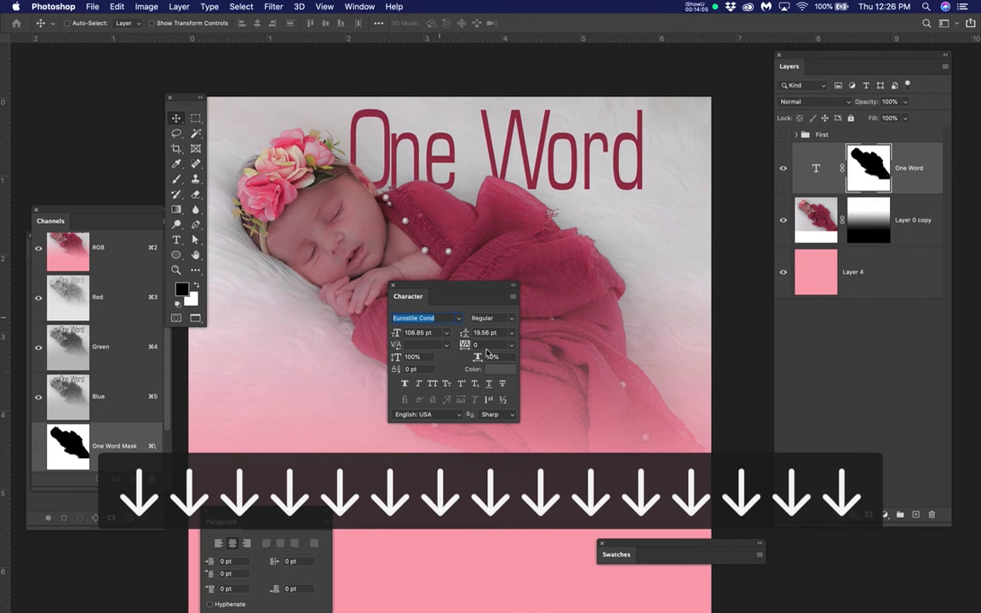
{"action": "key", "text": "Down"}
{"action": "key", "text": "Down"}
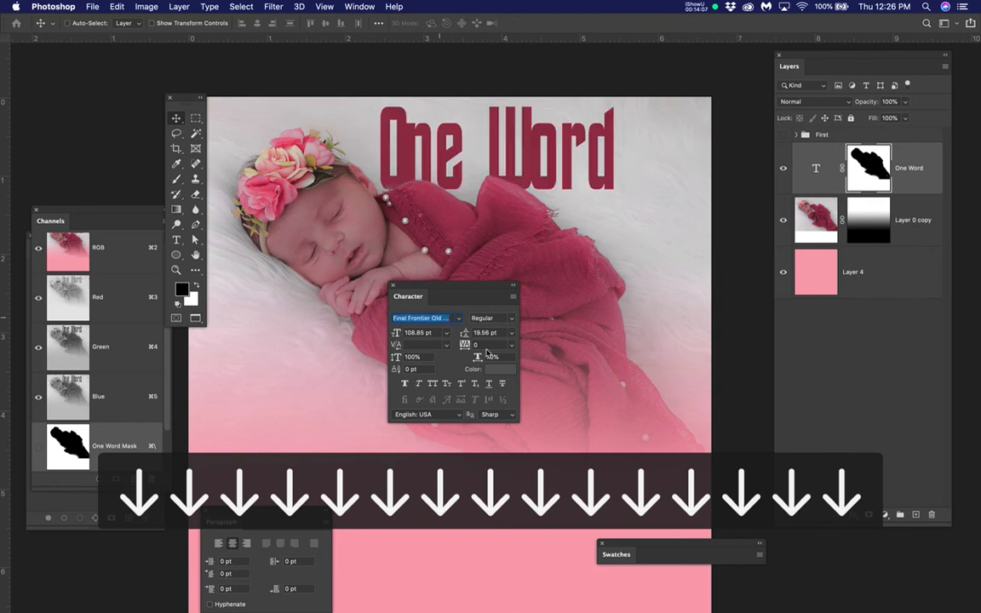
{"action": "key", "text": "Down"}
{"action": "key", "text": "Down"}
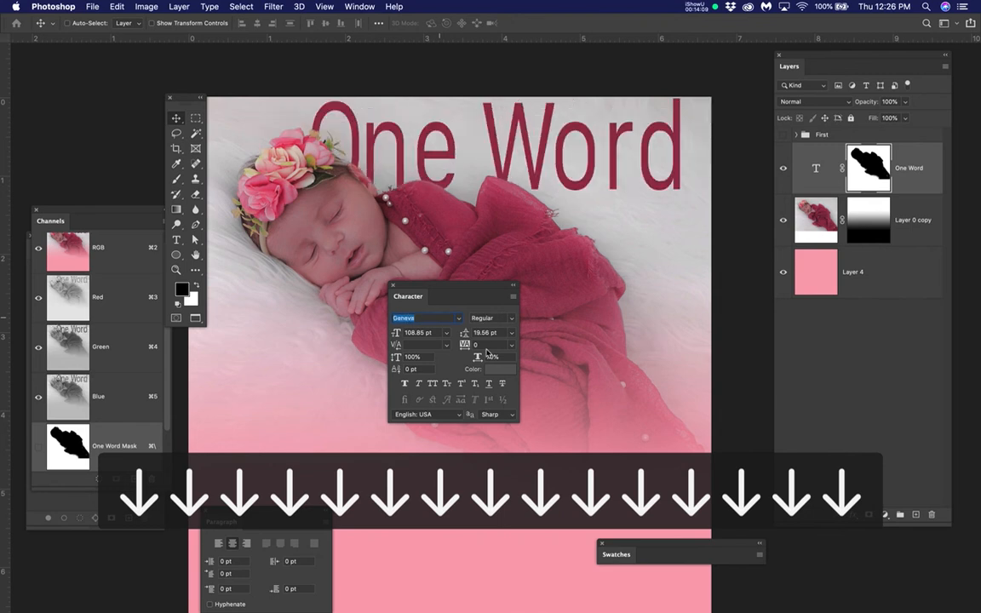
{"action": "key", "text": "Down"}
{"action": "key", "text": "Down"}
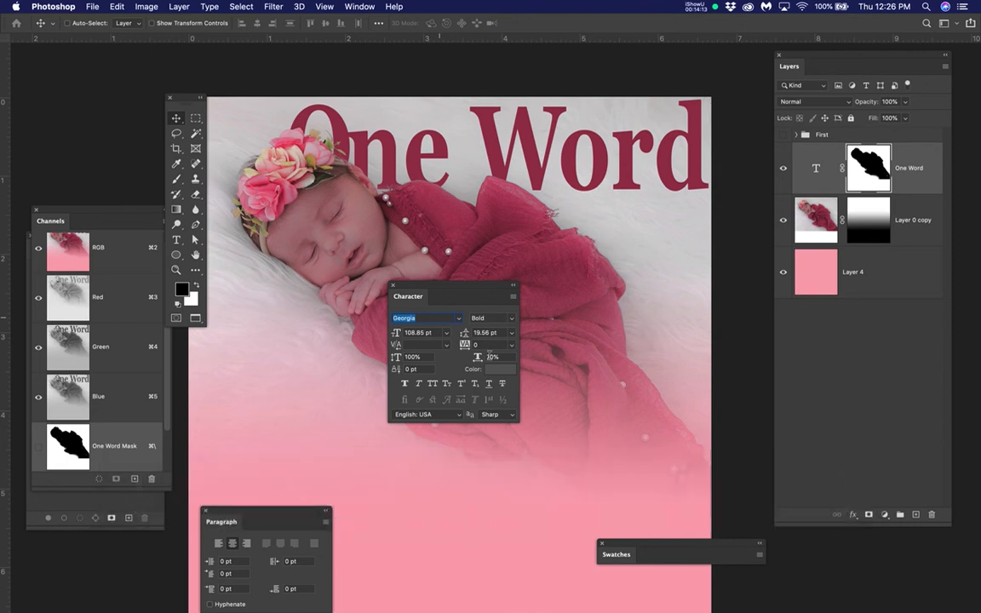
Undo the title's font change and shift the Character panel slightly.
{"action": "left_click", "coordinate": [176, 118]}
{"action": "left_click", "coordinate": [252, 331]}
{"action": "key", "text": "super+z"}
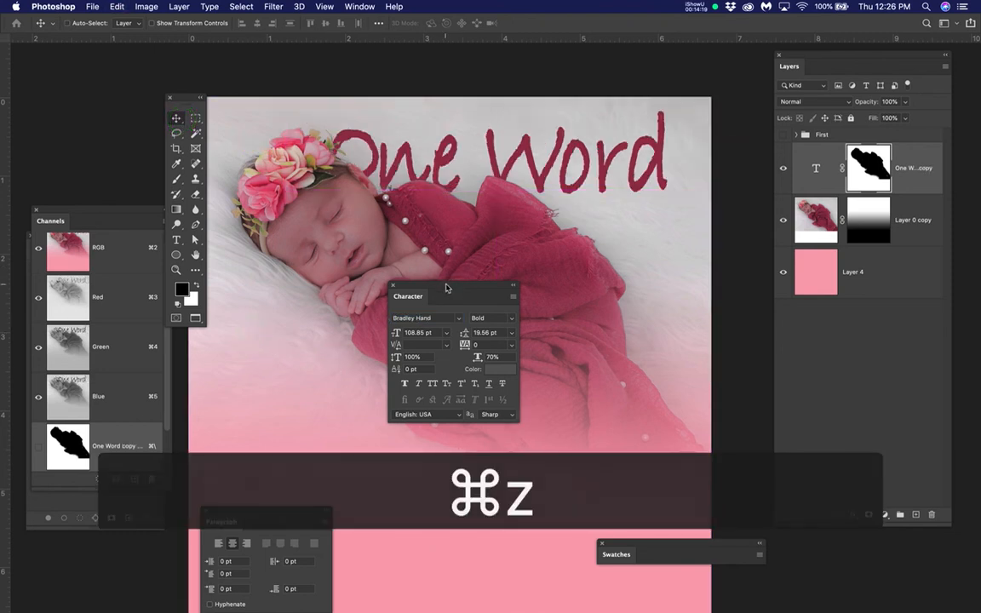
{"action": "mouse_move", "coordinate": [444, 291]}
{"action": "left_mouse_down"}
{"action": "mouse_move", "coordinate": [448, 265]}
{"action": "mouse_move", "coordinate": [438, 286]}
{"action": "left_mouse_up"}
Reselect the masked One Word text layer and try more fonts, going down the list as far as ITC Benguiat Gothic.
{"action": "left_click", "coordinate": [909, 389]}
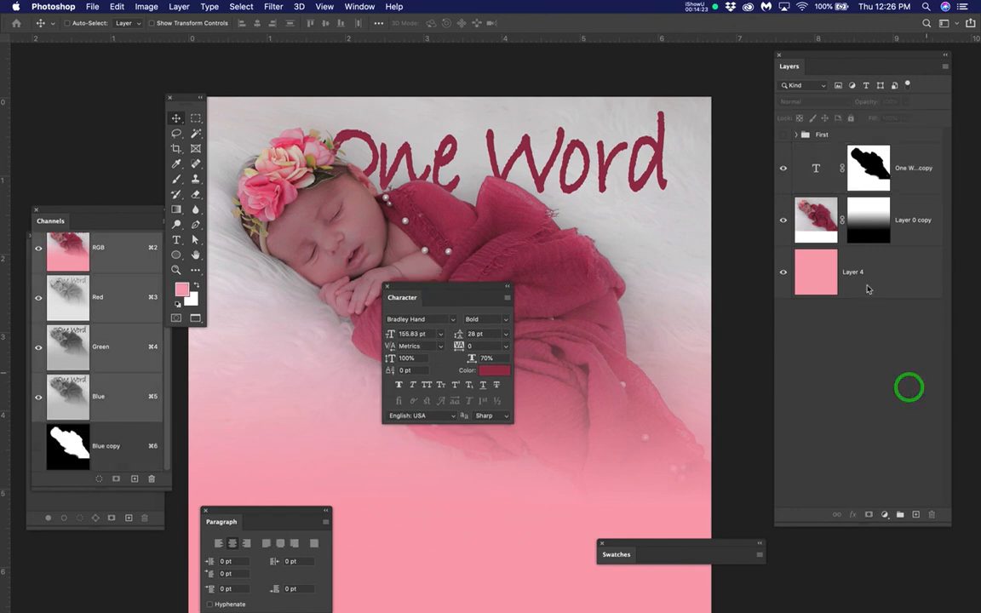
{"action": "left_click", "coordinate": [824, 168]}
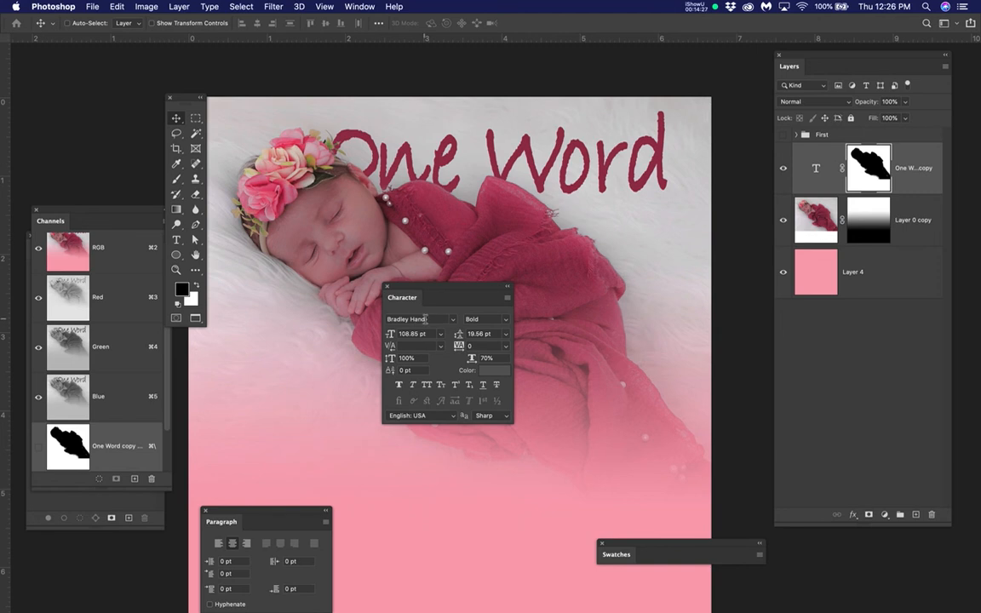
{"action": "left_click", "coordinate": [387, 319]}
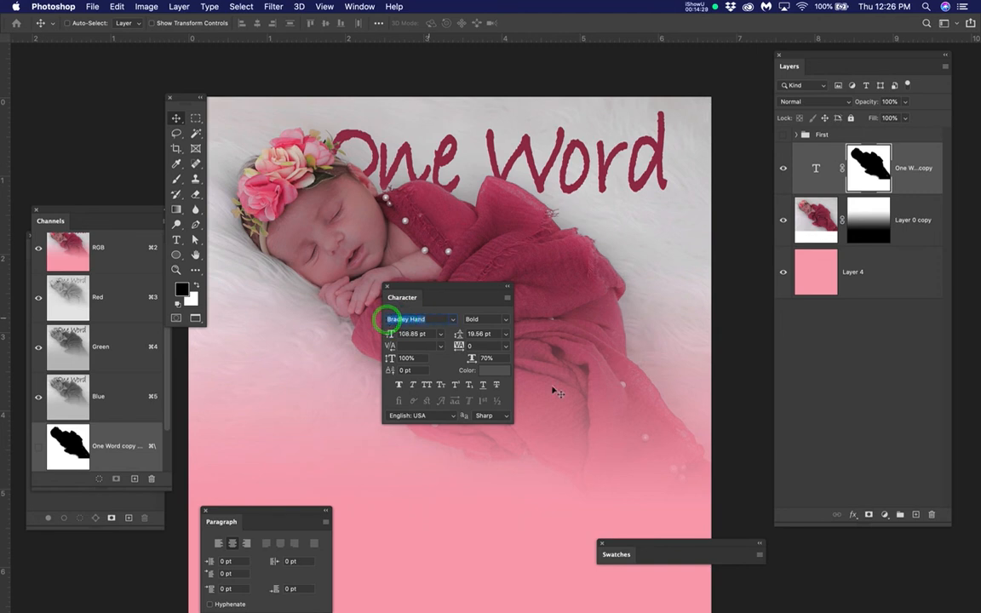
{"action": "key", "text": "Down"}
{"action": "key", "text": "Down"}
{"action": "key", "text": "Down"}
{"action": "key", "text": "Down"}
{"action": "key", "text": "Down"}
{"action": "key", "text": "Down"}
{"action": "key", "text": "Down"}
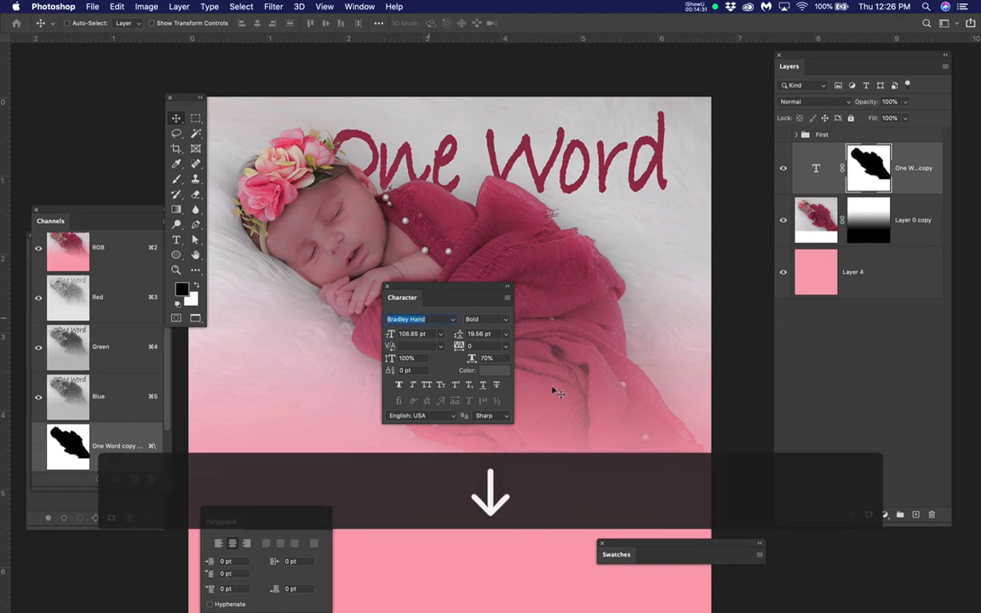
{"action": "key", "text": "Down"}
{"action": "key", "text": "Down"}
{"action": "key", "text": "Down"}
{"action": "key", "text": "Down"}
{"action": "key", "text": "Down"}
{"action": "key", "text": "Down"}
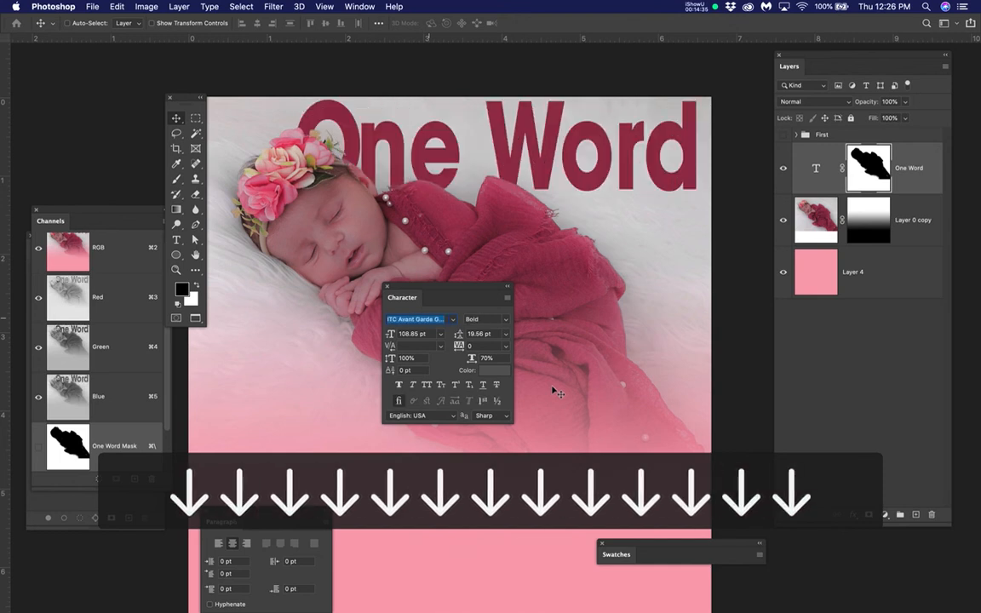
{"action": "key", "text": "Down"}
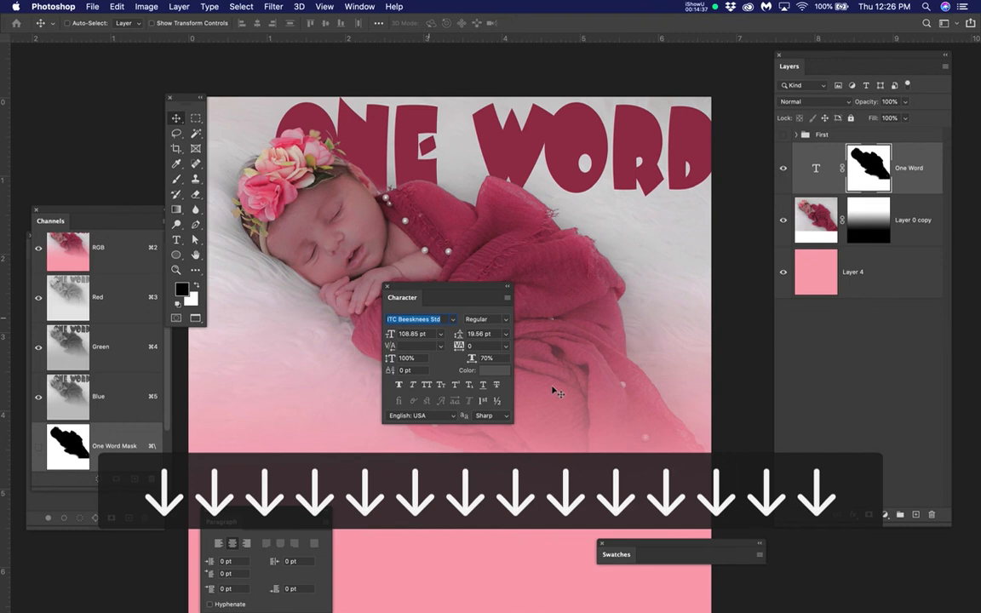
{"action": "key", "text": "Down"}
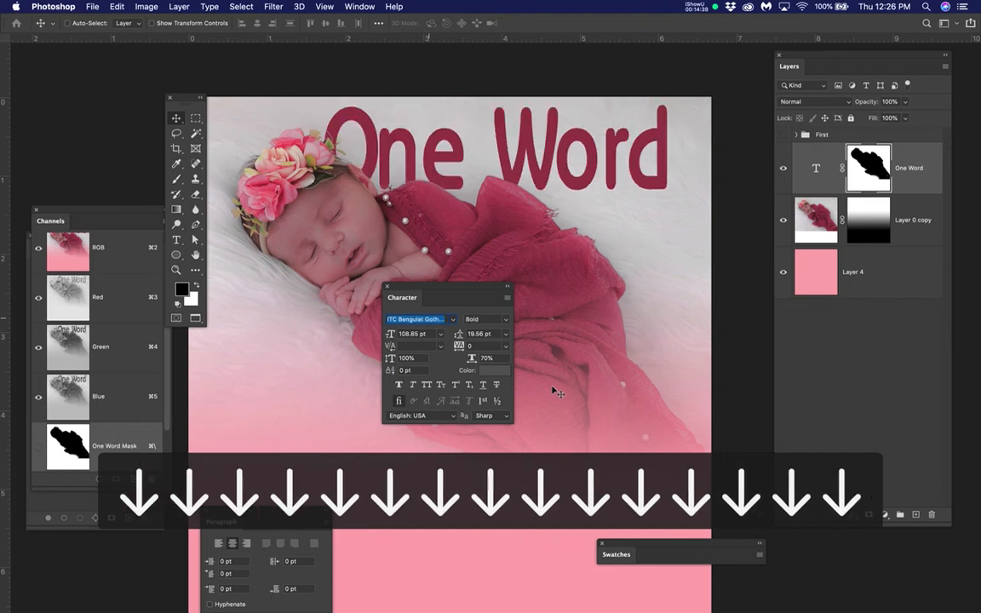
Move the Character panel off the baby, undo the title's font change and layer mask, and clear the selection.
{"action": "left_click_drag", "start_coordinate": [412, 289], "coordinate": [432, 396]}
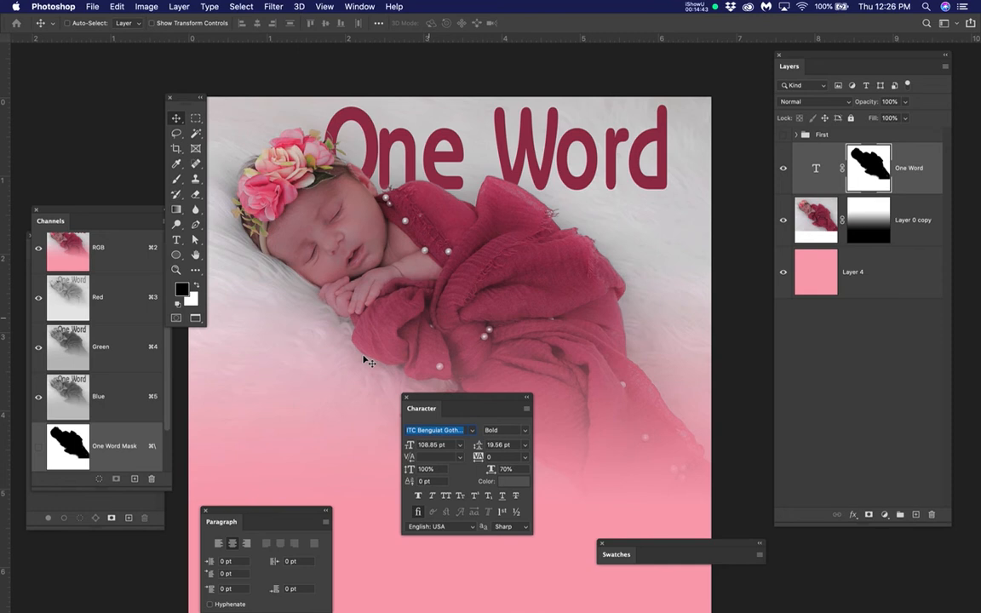
{"action": "key", "text": "super+z"}
{"action": "key", "text": "super+z"}
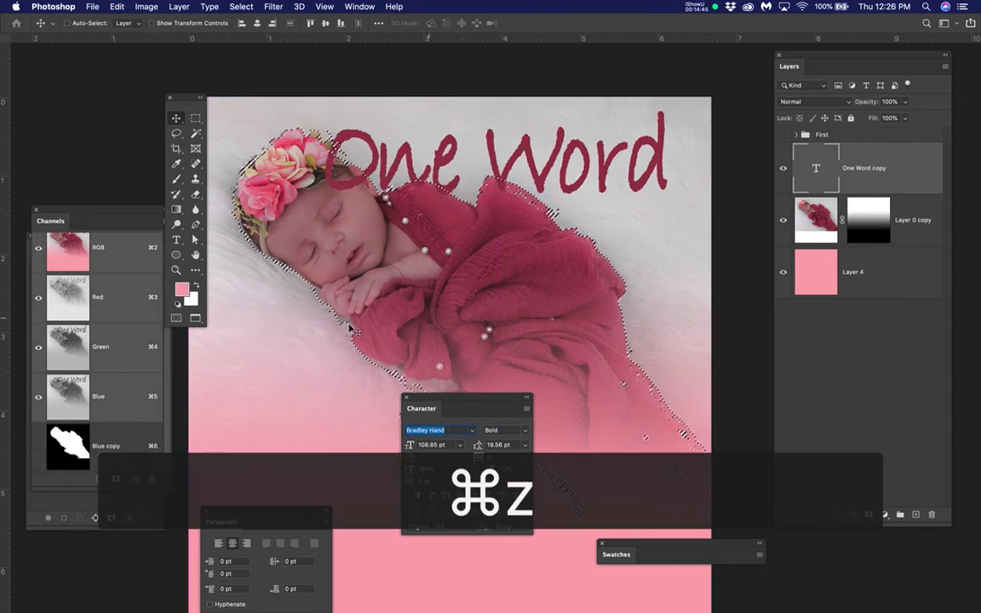
{"action": "key", "text": "super+d"}
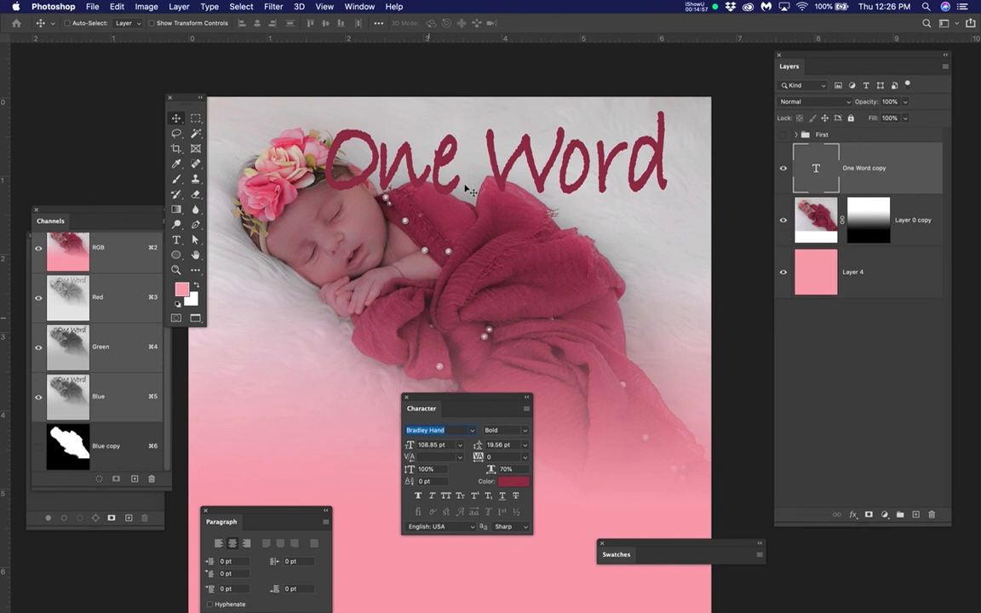
Try to redo the undone changes and bring back the One Word text layer's mask.
{"action": "key", "text": "super"}
{"action": "key", "text": "super+shift+z"}
{"action": "key", "text": "super+shift+z"}
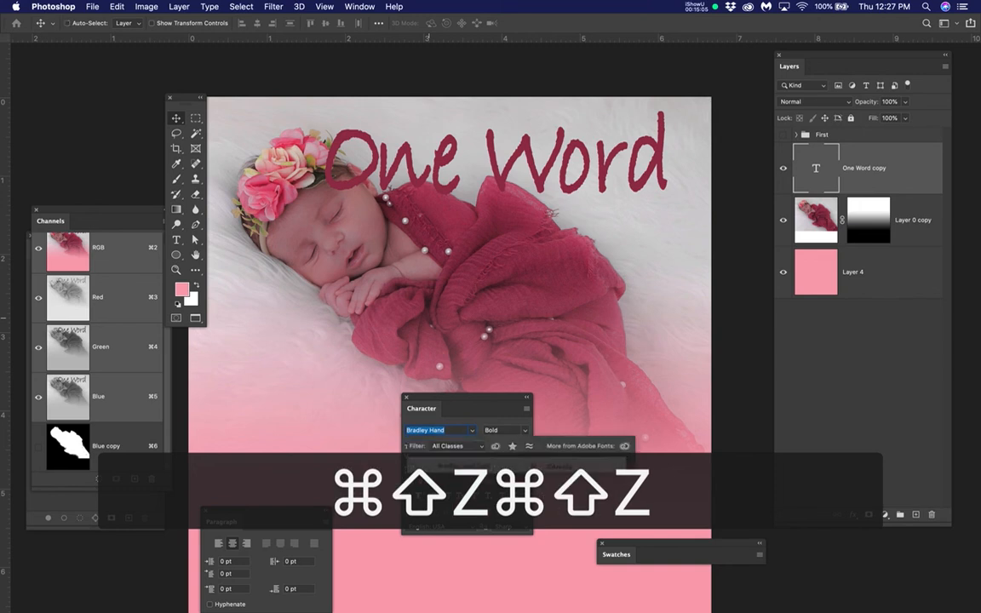
{"action": "left_click", "coordinate": [116, 7]}
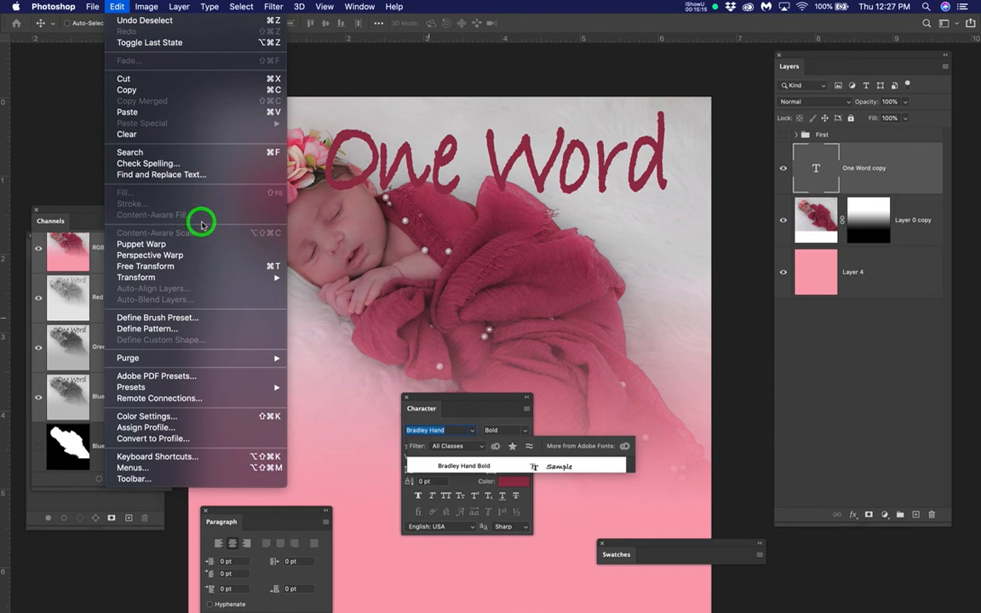
{"action": "left_click", "coordinate": [303, 331]}
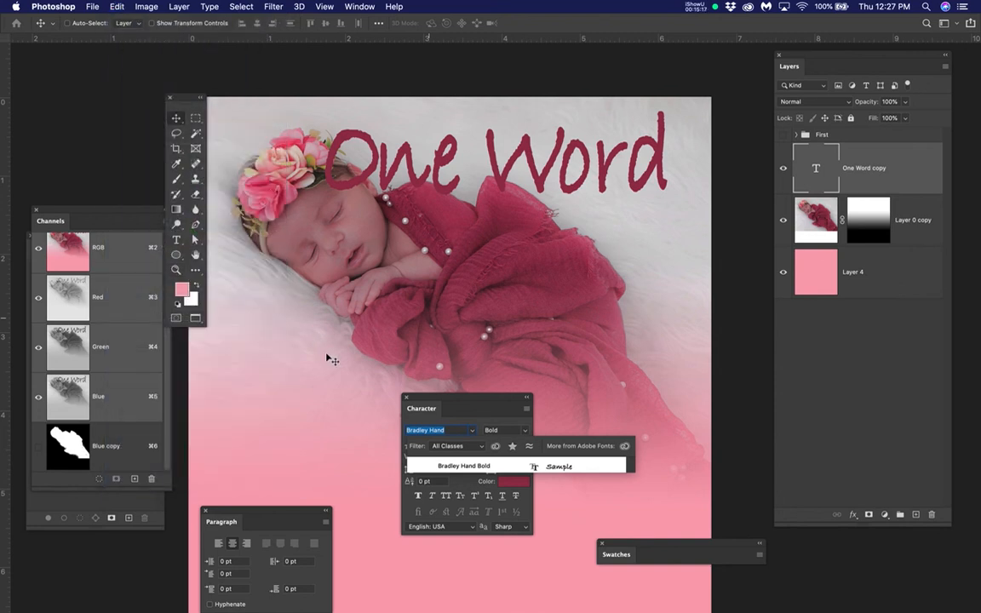
{"action": "key", "text": "super+shift+z"}
{"action": "key", "text": "super+shift+z"}
{"action": "key", "text": "super+shift+z"}
{"action": "key", "text": "super+shift+z"}
{"action": "key", "text": "super+shift+z"}
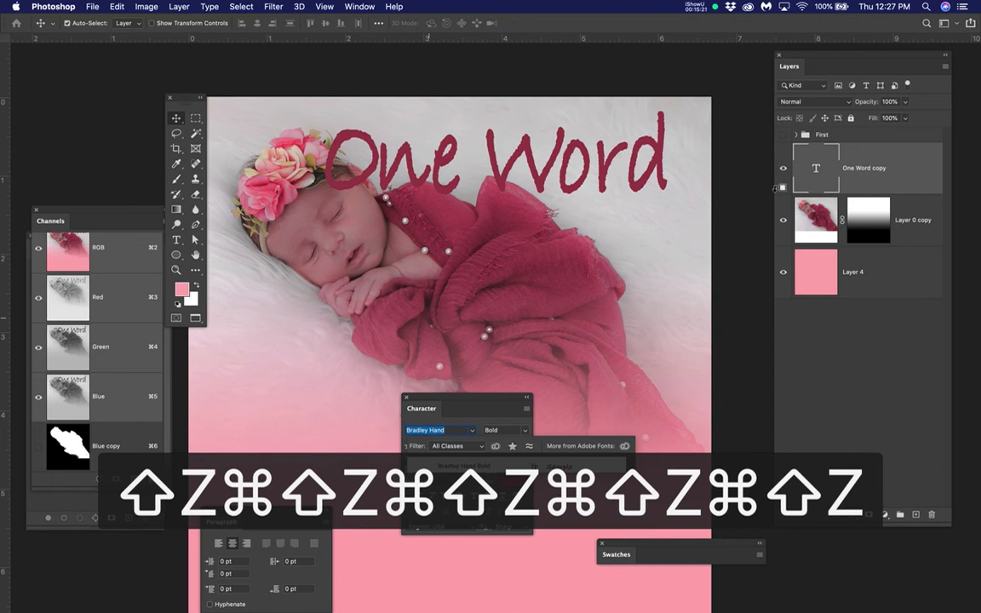
{"action": "key", "text": "alt+super+z"}
{"action": "key", "text": "alt+super+z"}
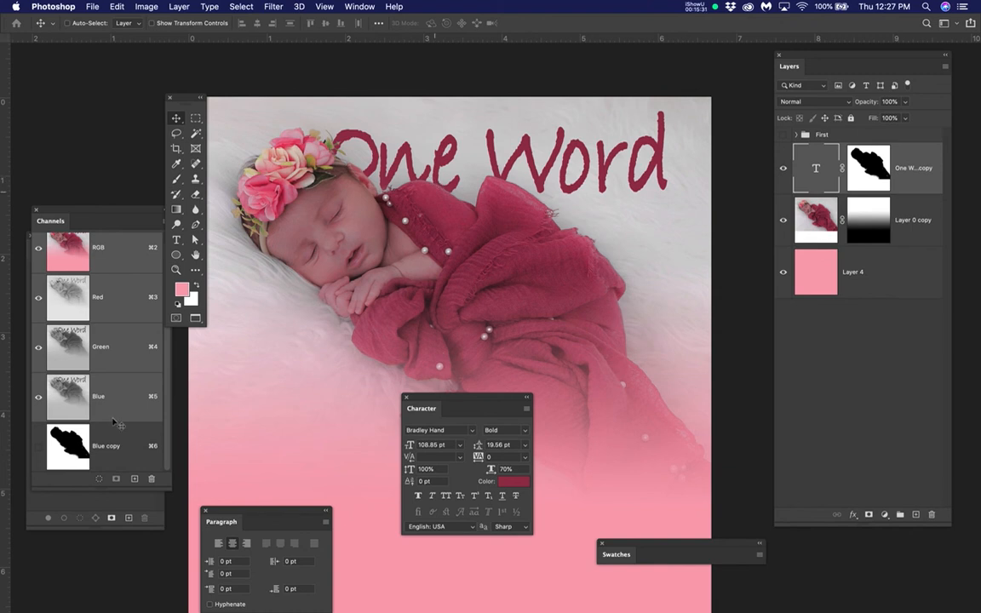
Delete the One Word text layer's mask and replace it with an inverted mask made from the Blue copy channel's selection.
{"action": "left_click_drag", "start_coordinate": [872, 183], "coordinate": [870, 341]}
{"action": "left_click_drag", "start_coordinate": [878, 184], "coordinate": [932, 514]}
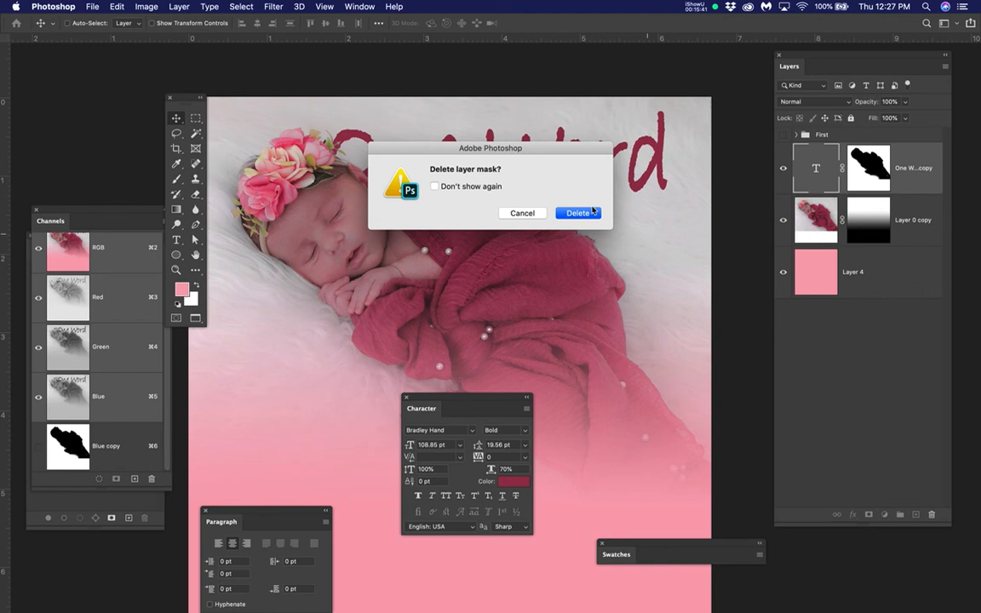
{"action": "left_click", "coordinate": [578, 214]}
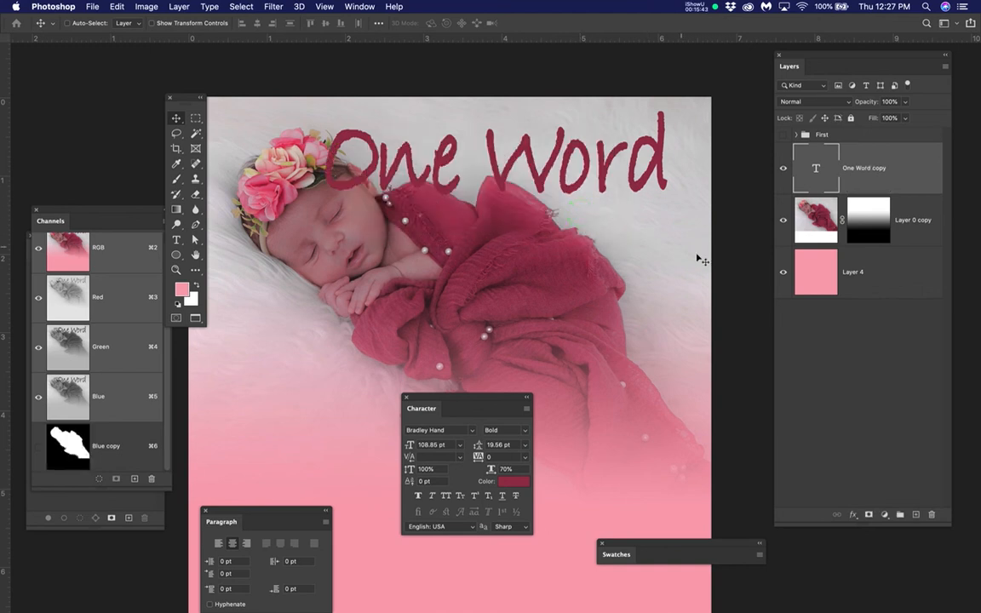
{"action": "left_click", "coordinate": [74, 437], "text": "super"}
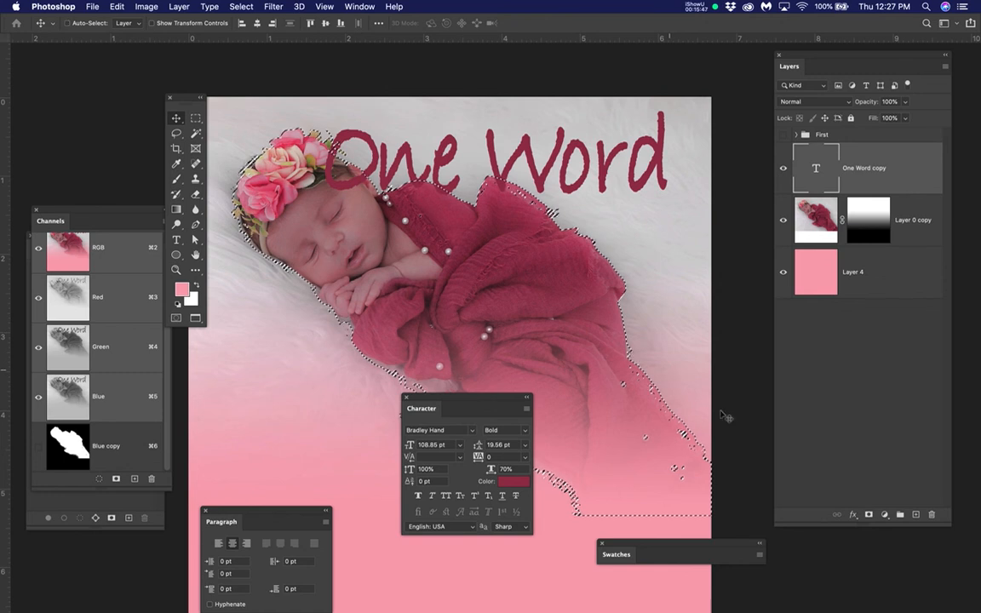
{"action": "left_click", "coordinate": [869, 515], "text": "alt"}
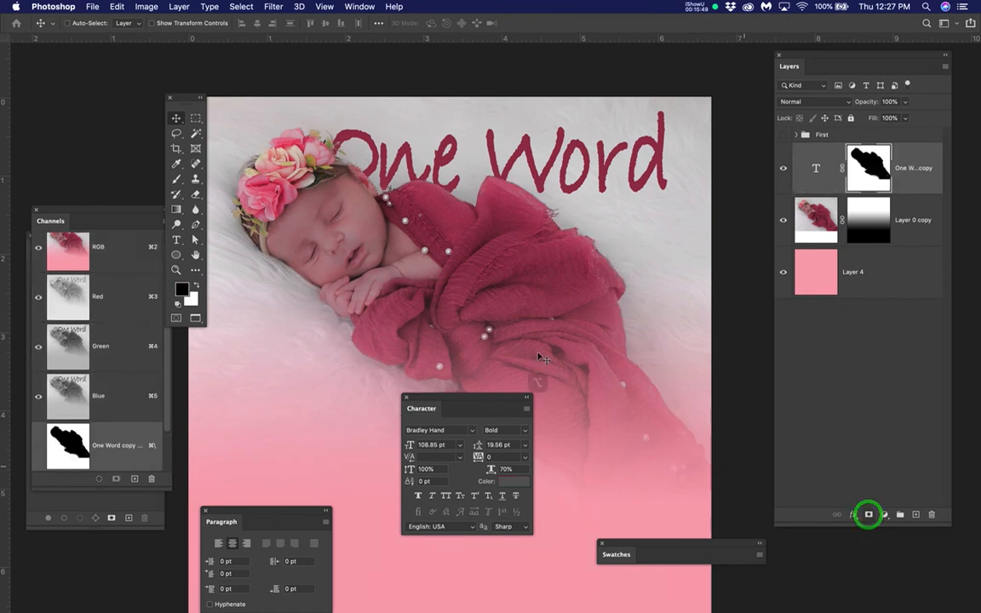
Show the First group and move the Character panel off the poster to view the finished layout in full.
{"action": "left_click", "coordinate": [782, 134]}
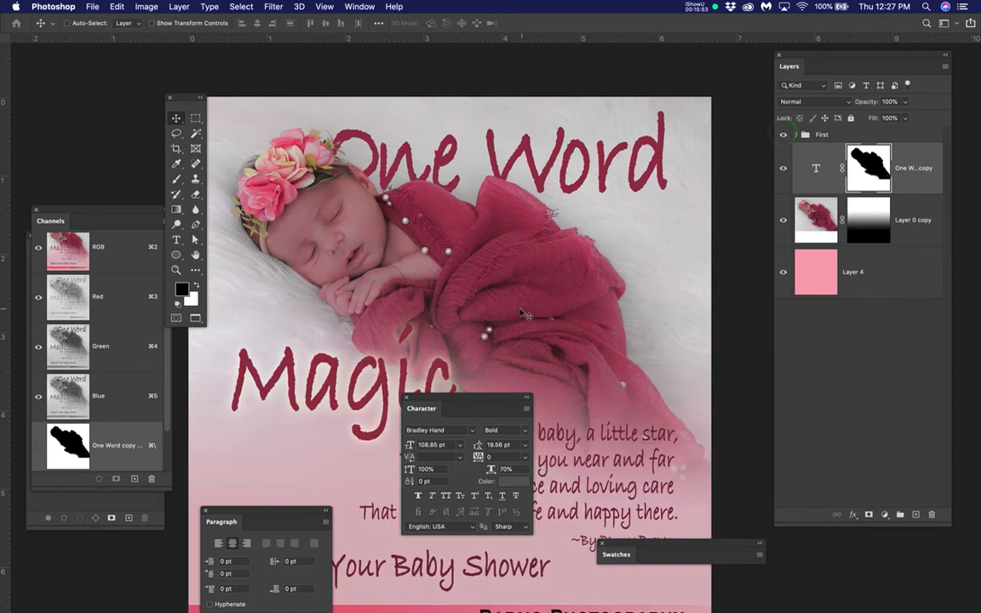
{"action": "scroll", "coordinate": [522, 313], "scroll_direction": "down", "scroll_amount": 5}
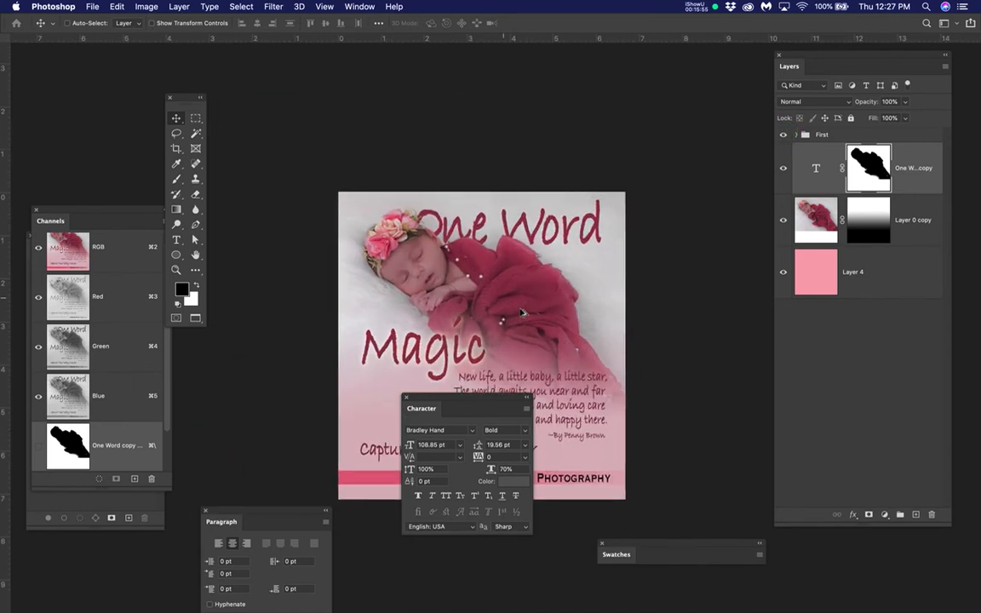
{"action": "left_click_drag", "start_coordinate": [450, 402], "coordinate": [521, 479]}
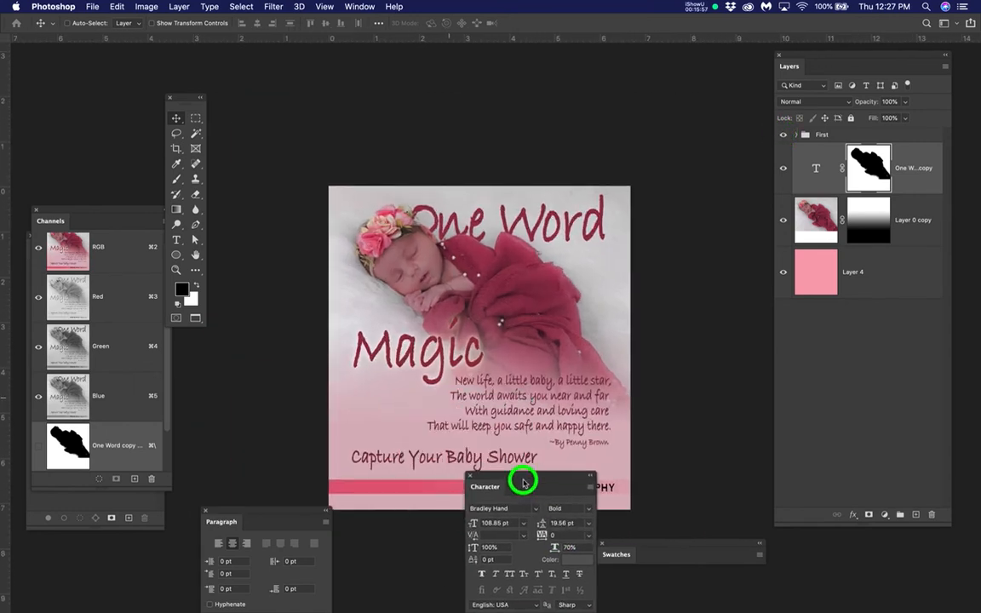
{"action": "scroll", "coordinate": [460, 356], "scroll_direction": "up", "scroll_amount": 3}
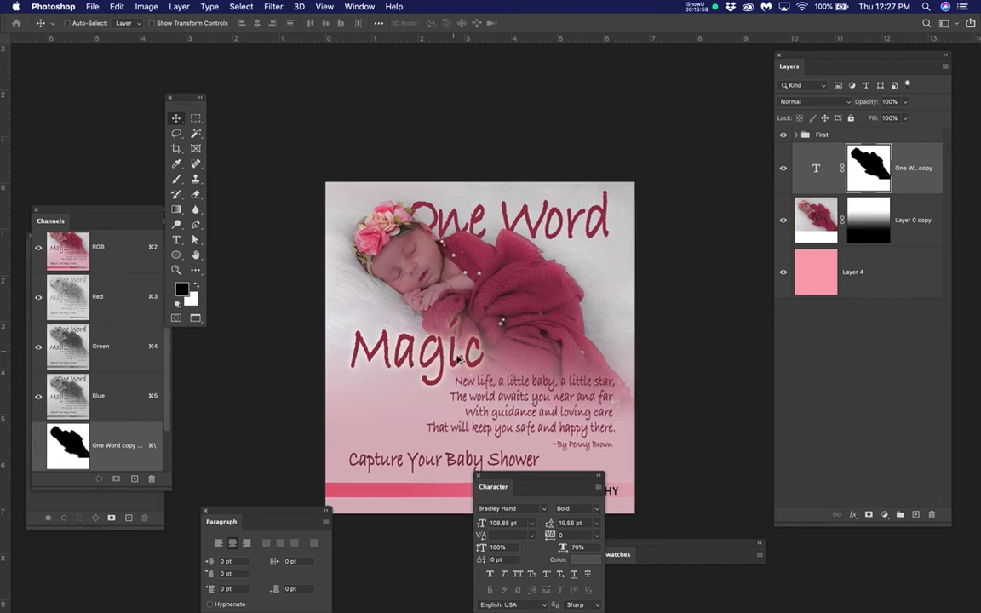
{"action": "scroll", "coordinate": [463, 352], "scroll_direction": "down", "scroll_amount": 3}
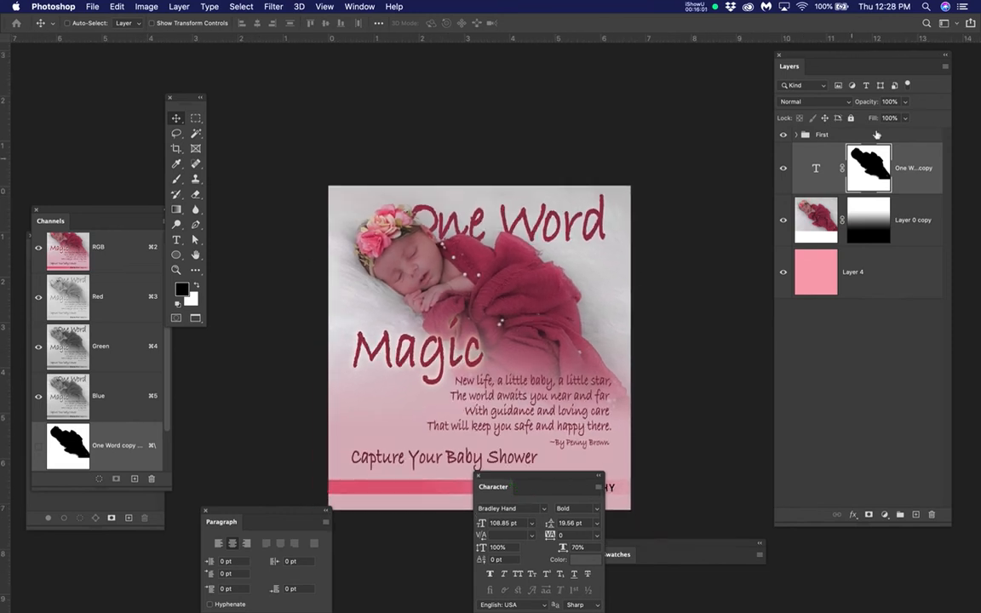
{"action": "left_click_drag", "start_coordinate": [559, 267], "coordinate": [552, 207]}
{"action": "scroll", "coordinate": [527, 325], "scroll_direction": "up", "scroll_amount": 1}
{"action": "scroll", "coordinate": [526, 324], "scroll_direction": "up", "scroll_amount": 1}
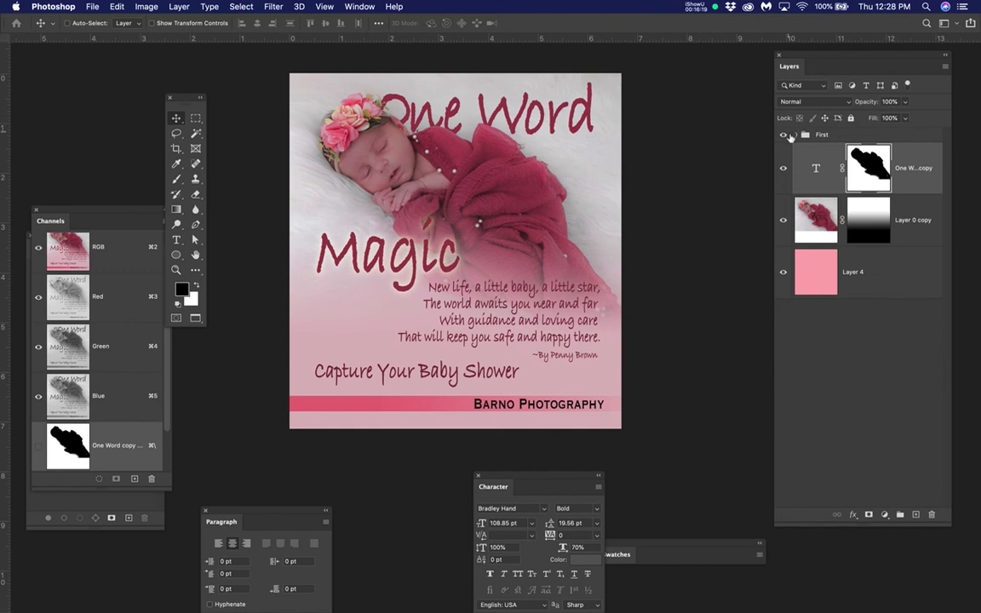
Hide the One Word, baby photo and pink background layers, and expand the First group to examine its layers.
{"action": "left_click", "coordinate": [784, 168]}
{"action": "left_click", "coordinate": [783, 219]}
{"action": "left_click", "coordinate": [783, 272]}
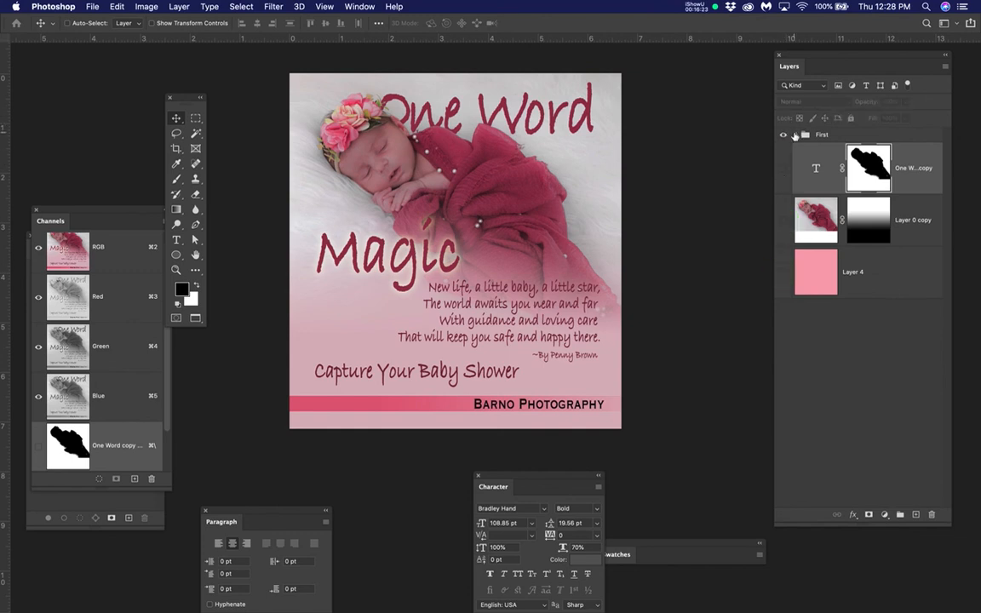
{"action": "left_click", "coordinate": [794, 135]}
{"action": "scroll", "coordinate": [824, 247], "scroll_direction": "down", "scroll_amount": 1}
Disable and re-enable the gradient layer mask on the First group's footer band layer to compare the band with and without it.
{"action": "left_click", "coordinate": [842, 337]}
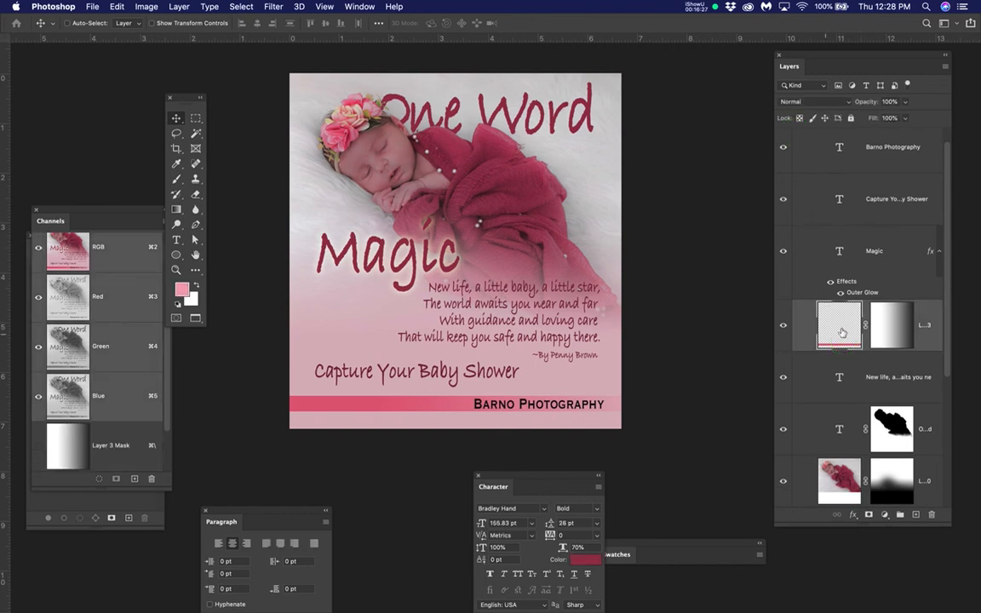
{"action": "right_click", "coordinate": [898, 332]}
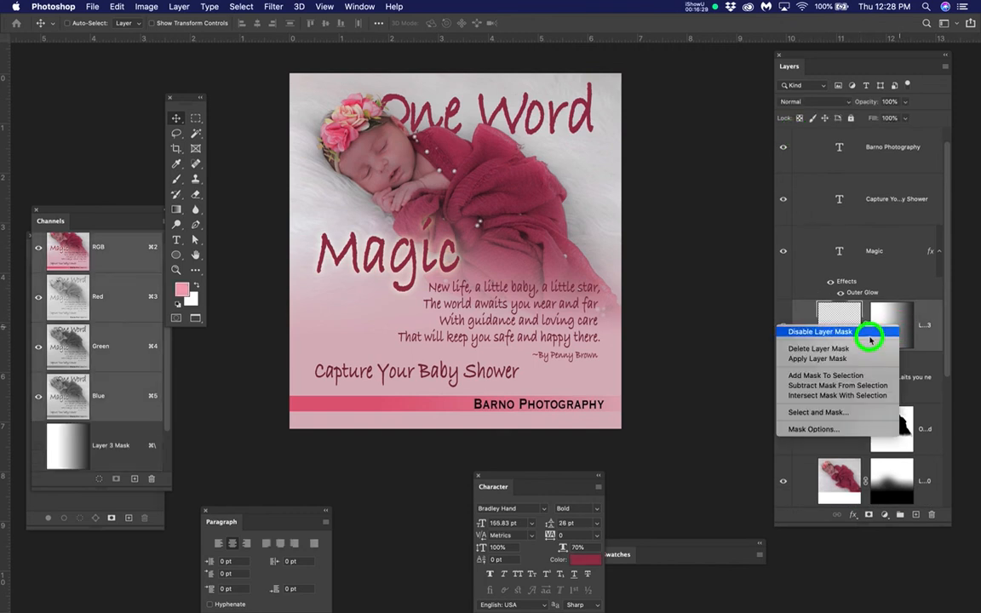
{"action": "left_click", "coordinate": [869, 335]}
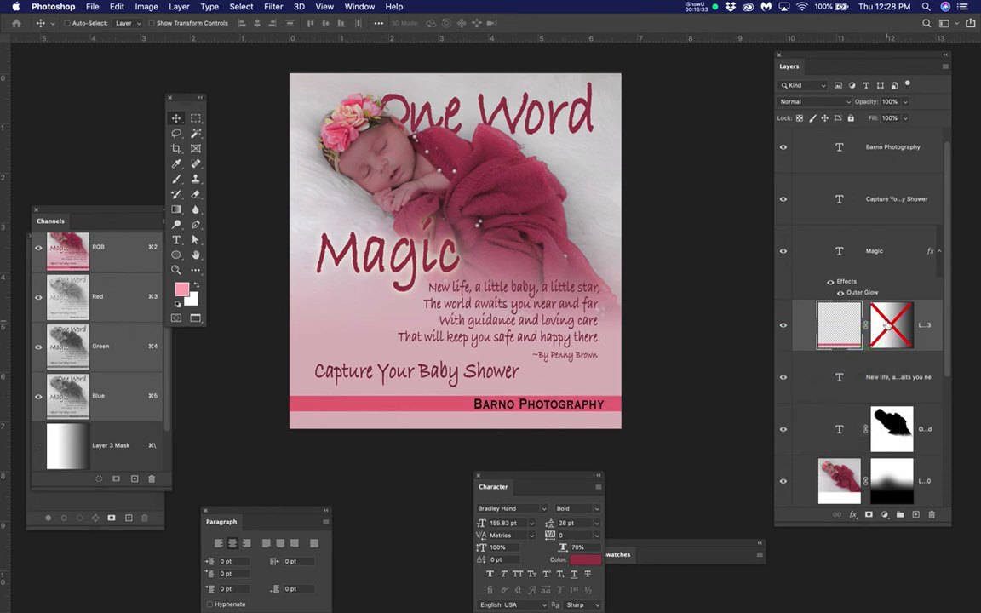
{"action": "right_click", "coordinate": [887, 325]}
{"action": "left_click", "coordinate": [837, 326]}
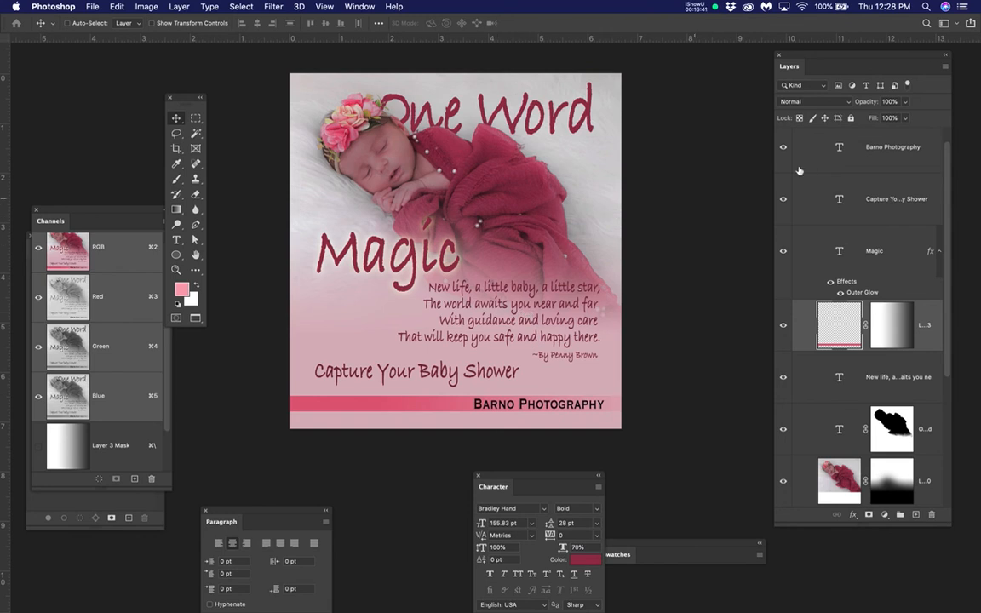
Collapse and hide the First group, and show the One Word, baby photo and pink background layers again.
{"action": "scroll", "coordinate": [798, 156], "scroll_direction": "up", "scroll_amount": 1}
{"action": "left_click", "coordinate": [796, 136]}
{"action": "left_click", "coordinate": [782, 135]}
{"action": "left_click", "coordinate": [781, 167]}
{"action": "left_click", "coordinate": [781, 220]}
{"action": "left_click", "coordinate": [782, 271]}
Duplicate the masked One Word text layer and delete the duplicate's layer mask.
{"action": "left_click_drag", "start_coordinate": [917, 169], "coordinate": [915, 515]}
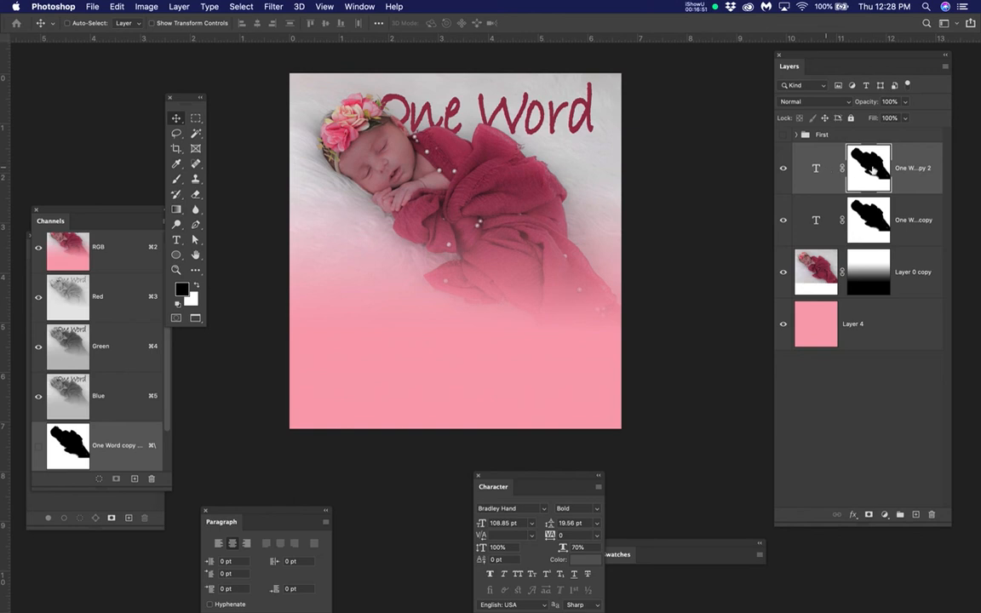
{"action": "right_click", "coordinate": [870, 167]}
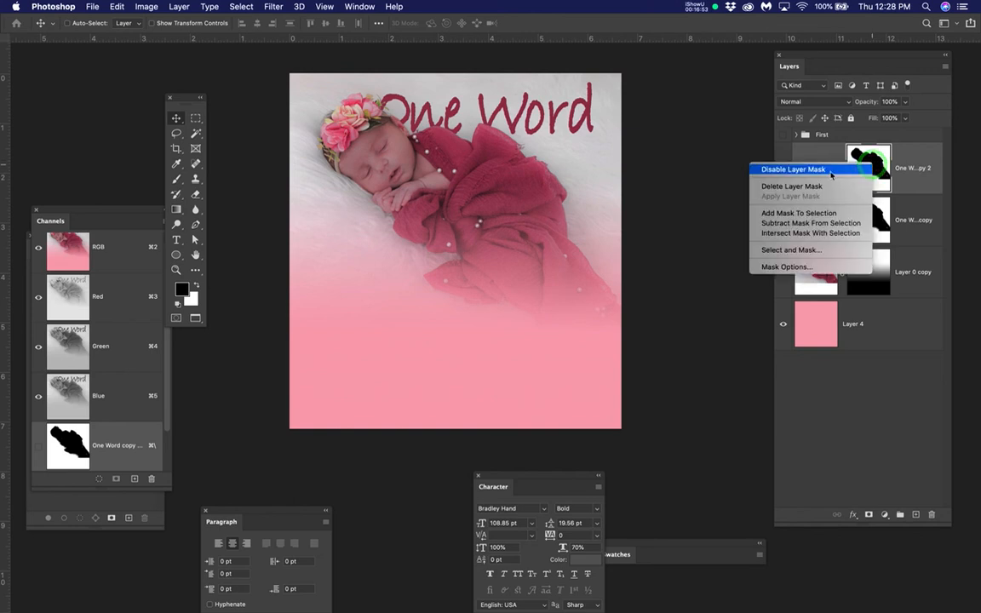
{"action": "left_click", "coordinate": [805, 187]}
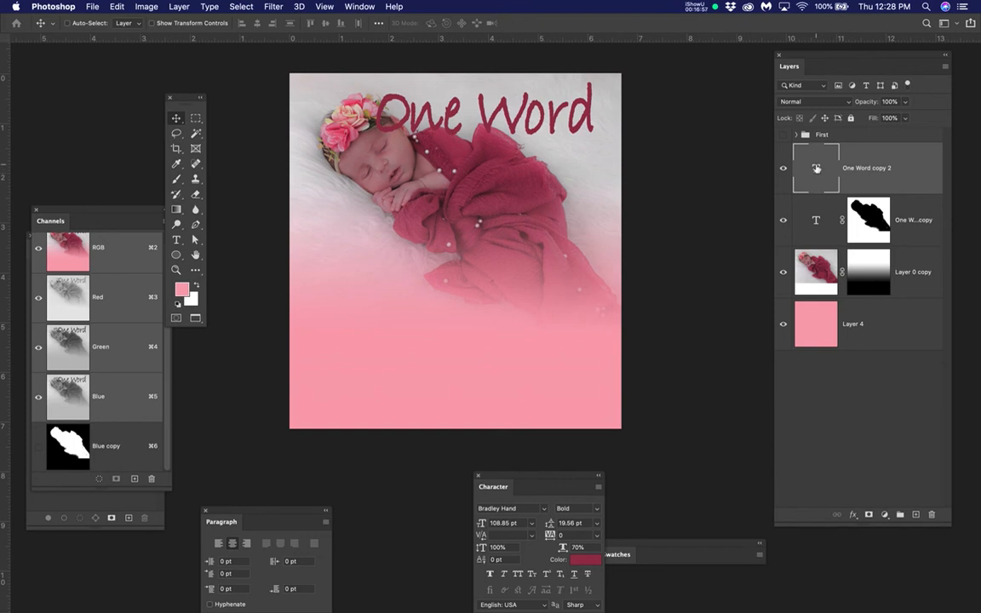
Change the duplicated title's text to Magic and place it just below the baby's hands, overlapping the wrap.
{"action": "key", "text": "v"}
{"action": "left_click_drag", "start_coordinate": [492, 111], "coordinate": [470, 304]}
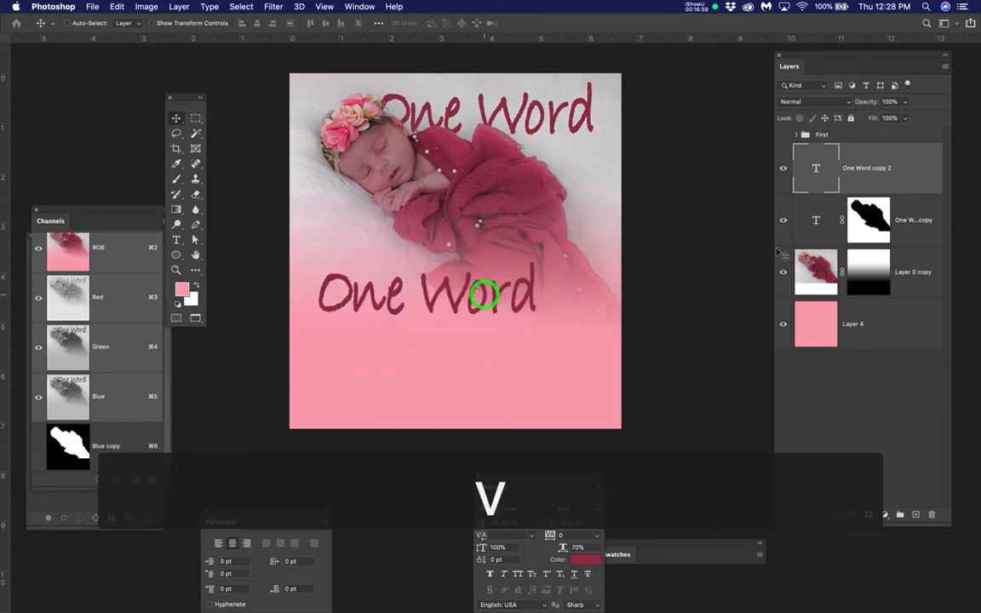
{"action": "double_click", "coordinate": [816, 173]}
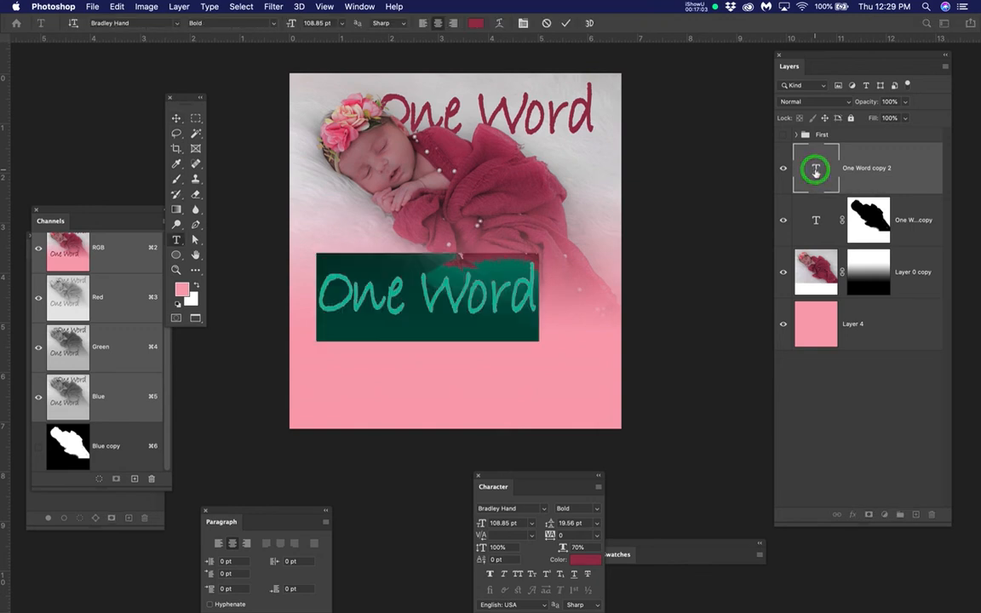
{"action": "type", "text": "Magic"}
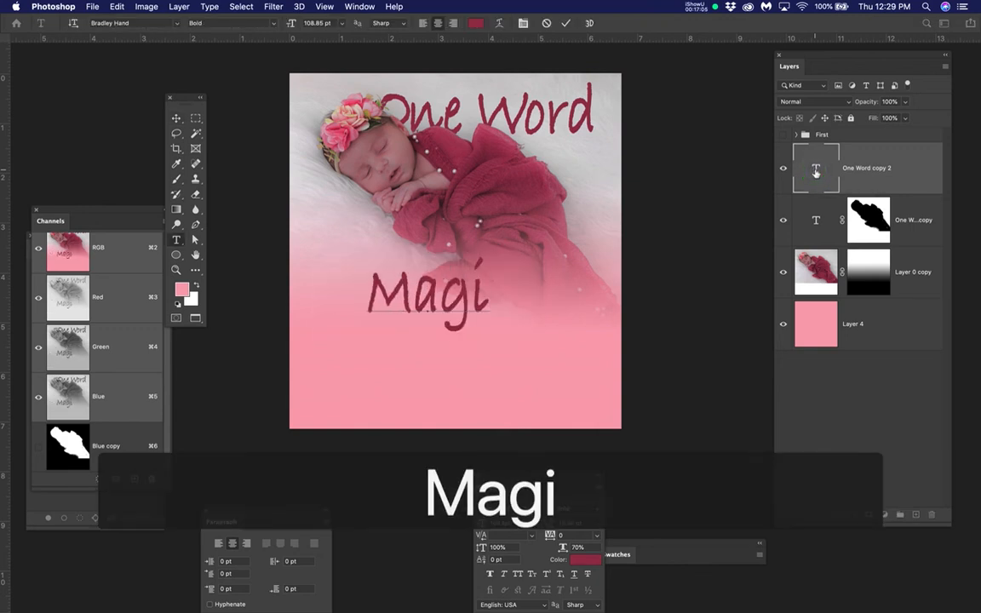
{"action": "left_click", "coordinate": [175, 118]}
{"action": "left_click_drag", "start_coordinate": [444, 291], "coordinate": [401, 245]}
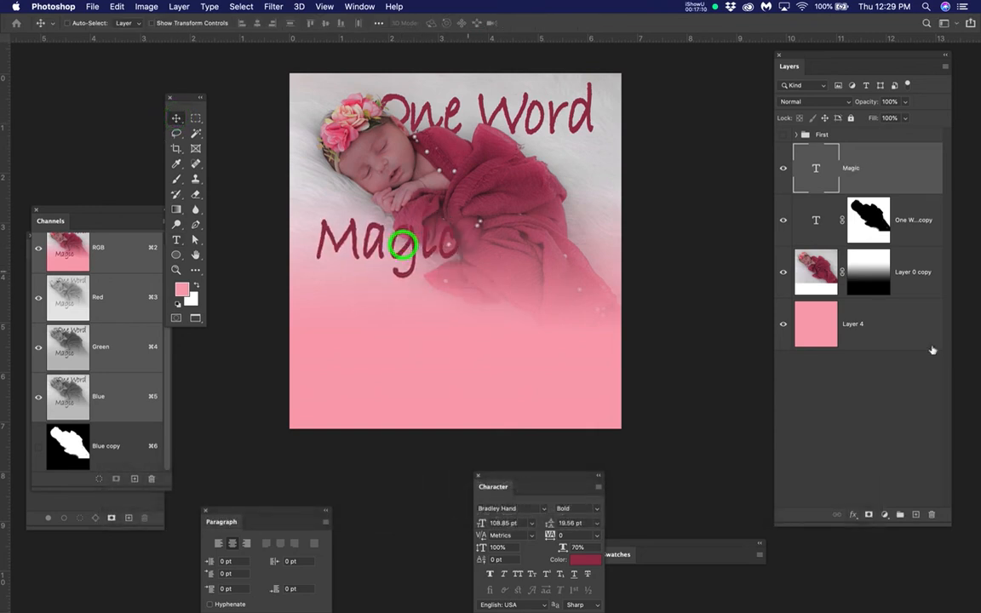
Add an Outer Glow effect to the Magic text layer with the light yellow-green glow colour #cad276.
{"action": "left_click", "coordinate": [852, 515]}
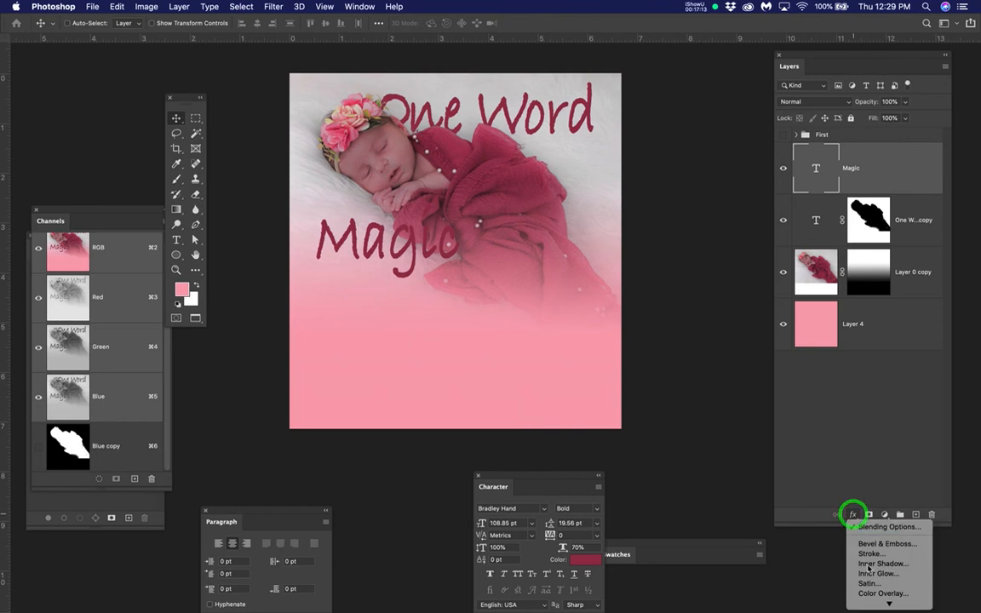
{"action": "left_click", "coordinate": [864, 586]}
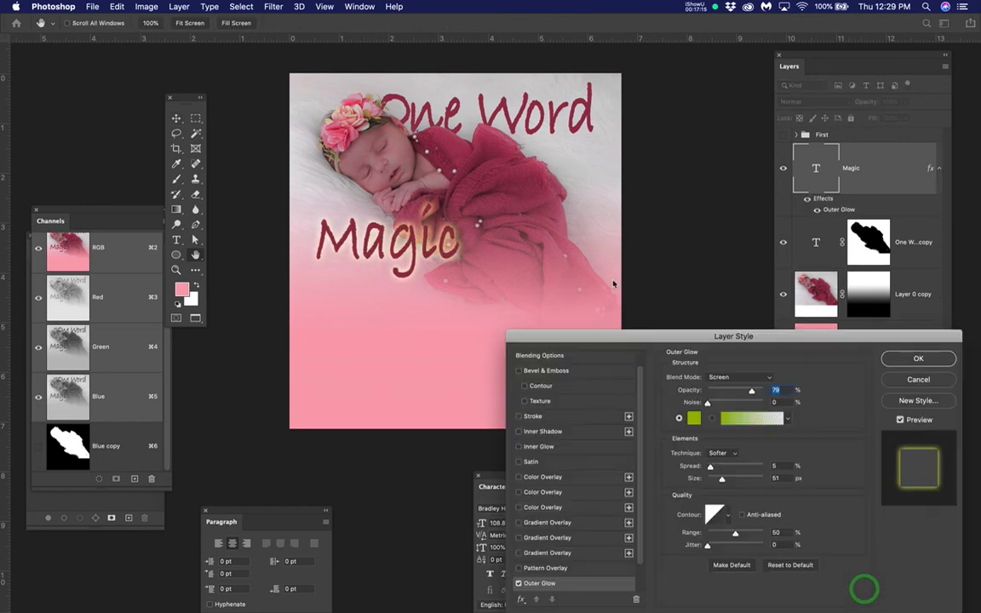
{"action": "left_click", "coordinate": [694, 419]}
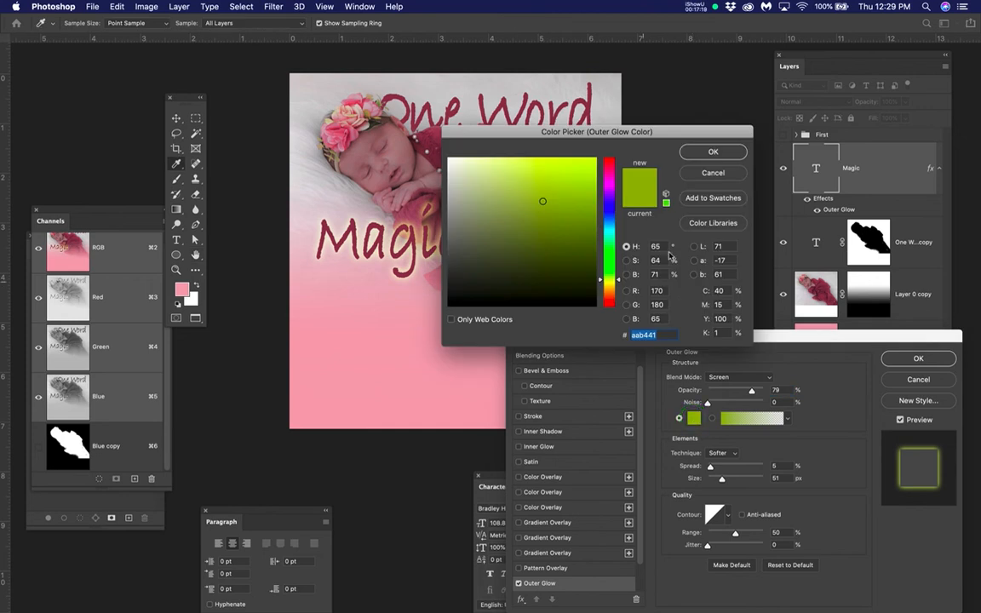
{"action": "left_click_drag", "start_coordinate": [542, 200], "coordinate": [500, 176]}
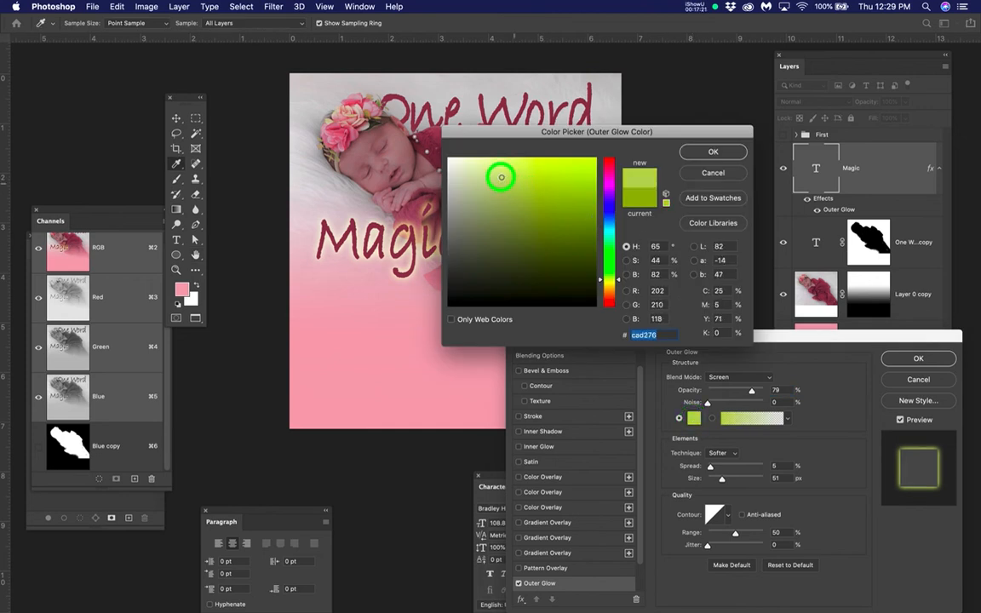
{"action": "left_click", "coordinate": [710, 152]}
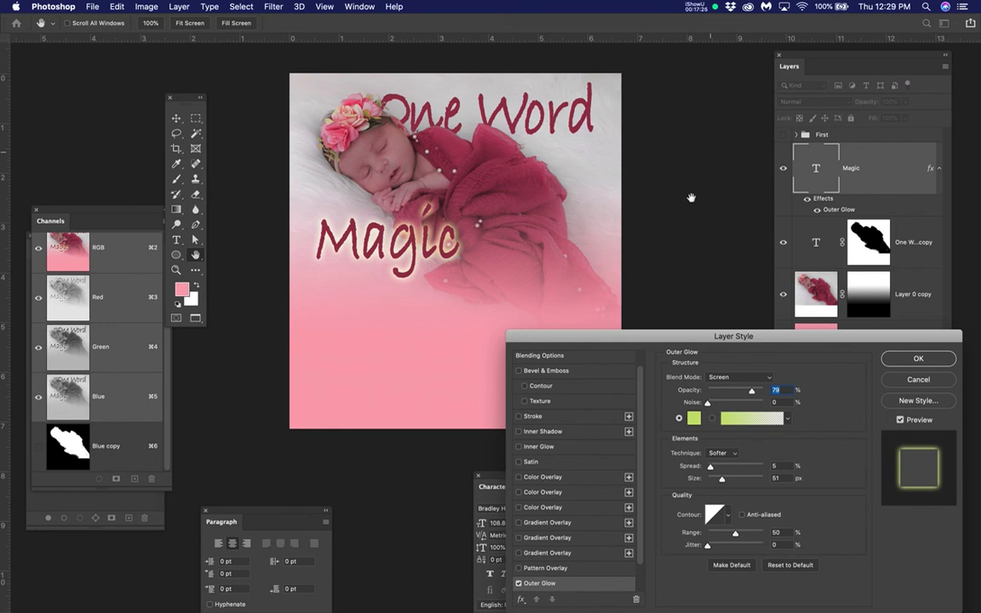
{"action": "left_click", "coordinate": [891, 357]}
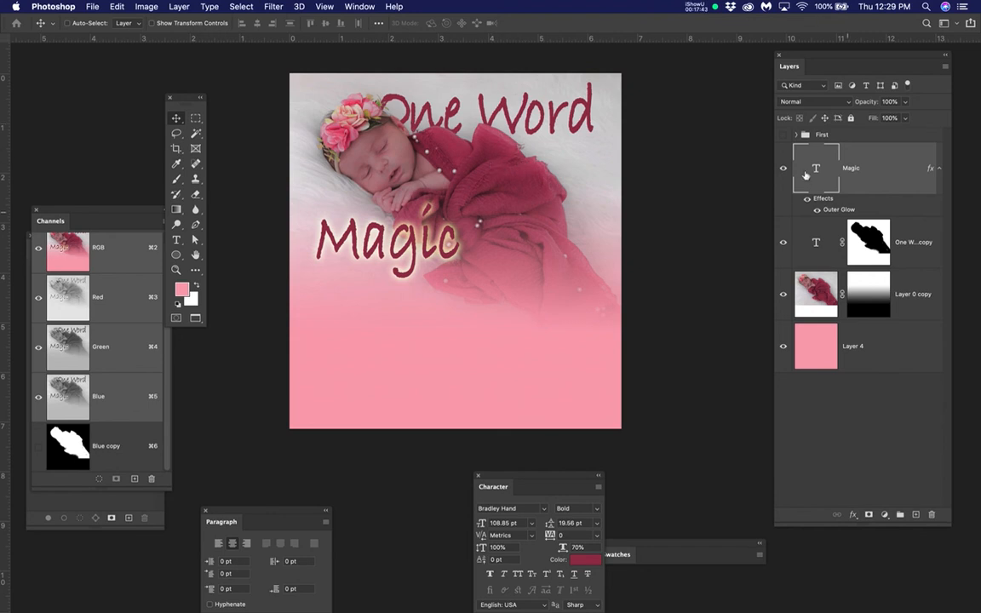
Show the First group, copy the whole poem text from its poem layer, and collapse and hide the group again.
{"action": "left_click", "coordinate": [783, 134]}
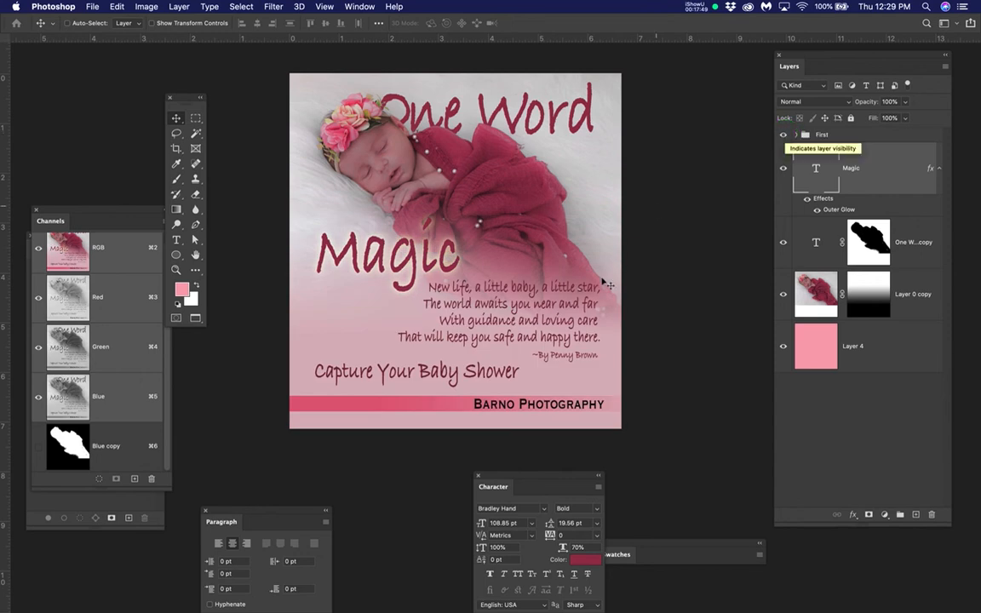
{"action": "scroll", "coordinate": [608, 325], "scroll_direction": "up", "scroll_amount": 5}
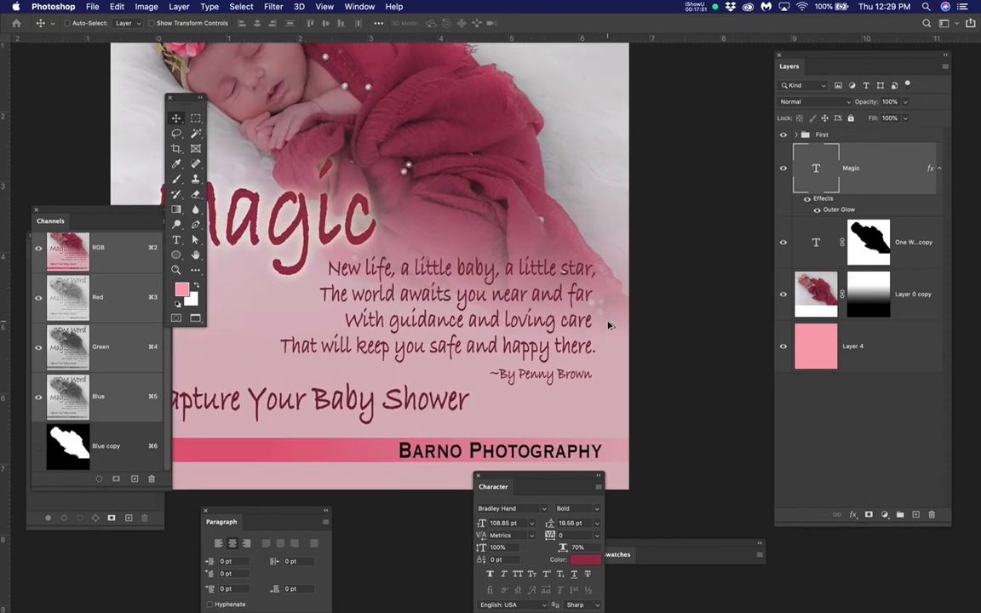
{"action": "scroll", "coordinate": [586, 248], "scroll_direction": "up", "scroll_amount": 1}
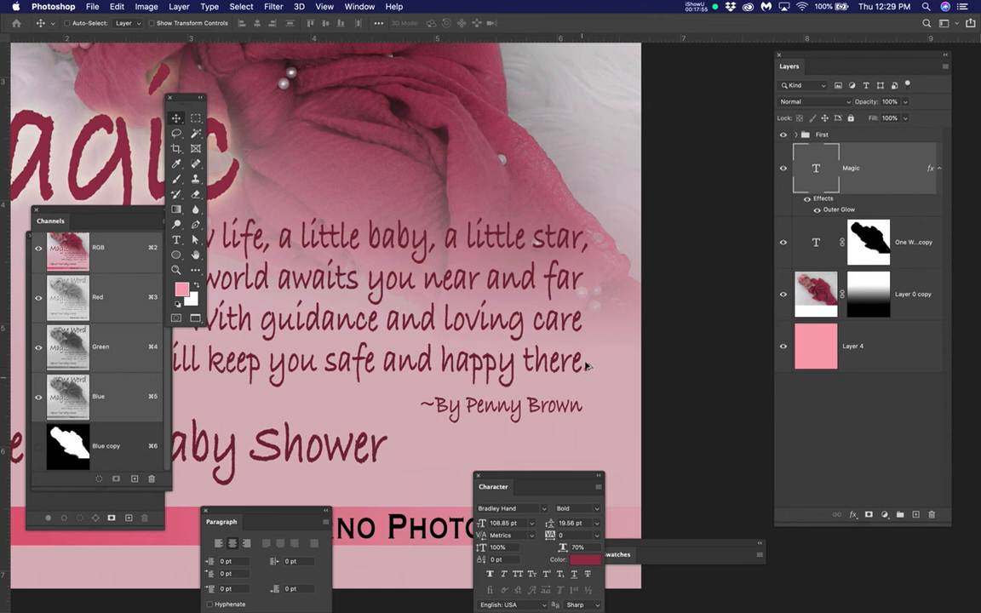
{"action": "scroll", "coordinate": [456, 277], "scroll_direction": "down", "scroll_amount": 3}
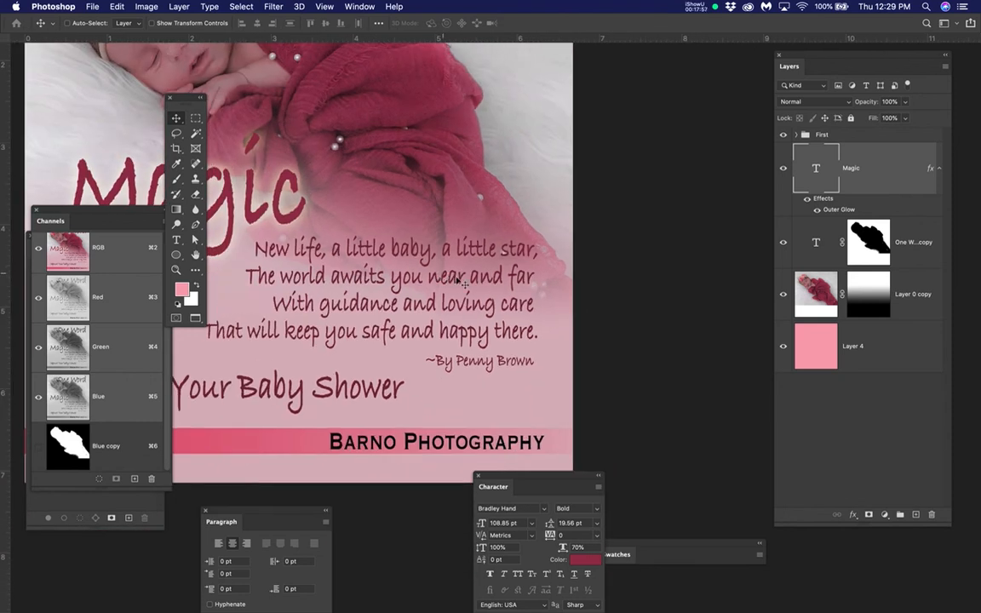
{"action": "left_click", "coordinate": [506, 269]}
{"action": "left_click_drag", "start_coordinate": [506, 269], "coordinate": [584, 251]}
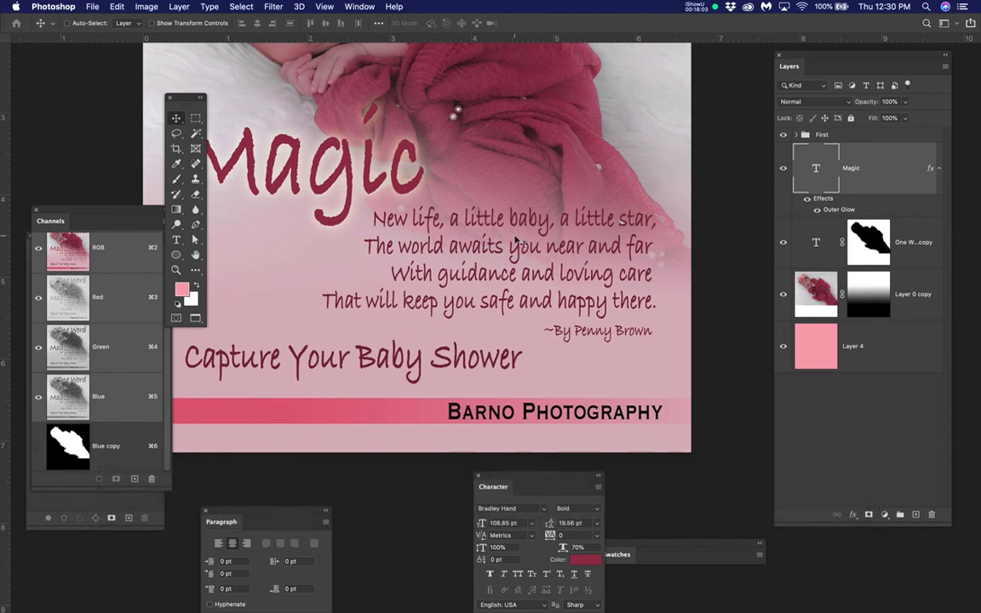
{"action": "key", "text": "t"}
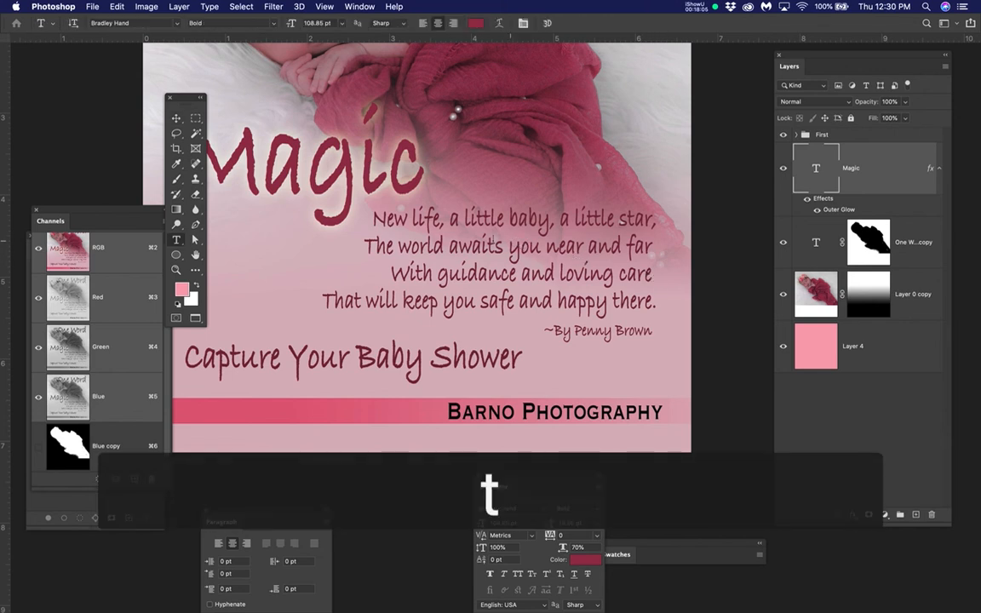
{"action": "left_click_drag", "start_coordinate": [372, 218], "coordinate": [563, 336]}
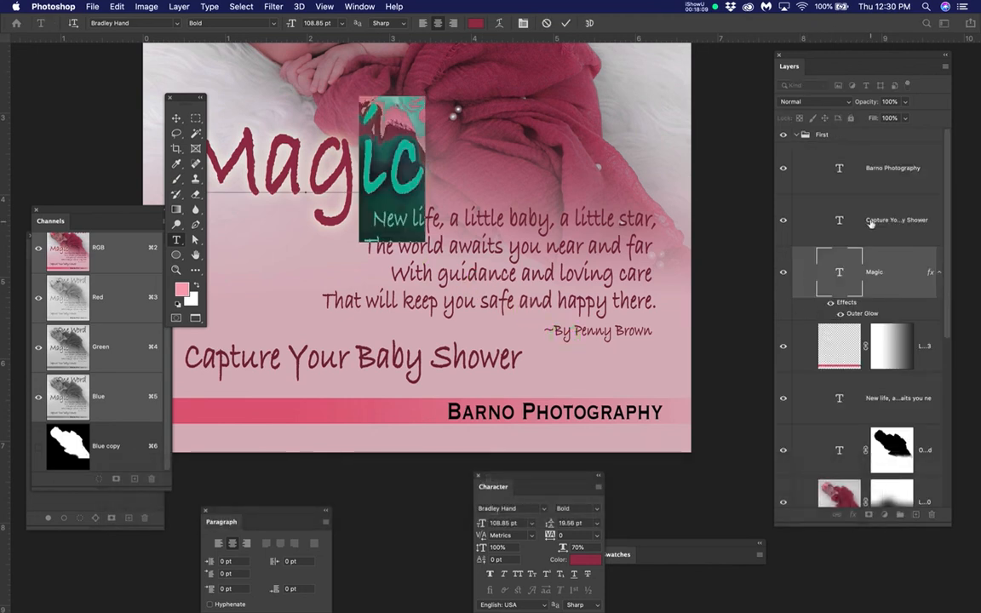
{"action": "double_click", "coordinate": [840, 400]}
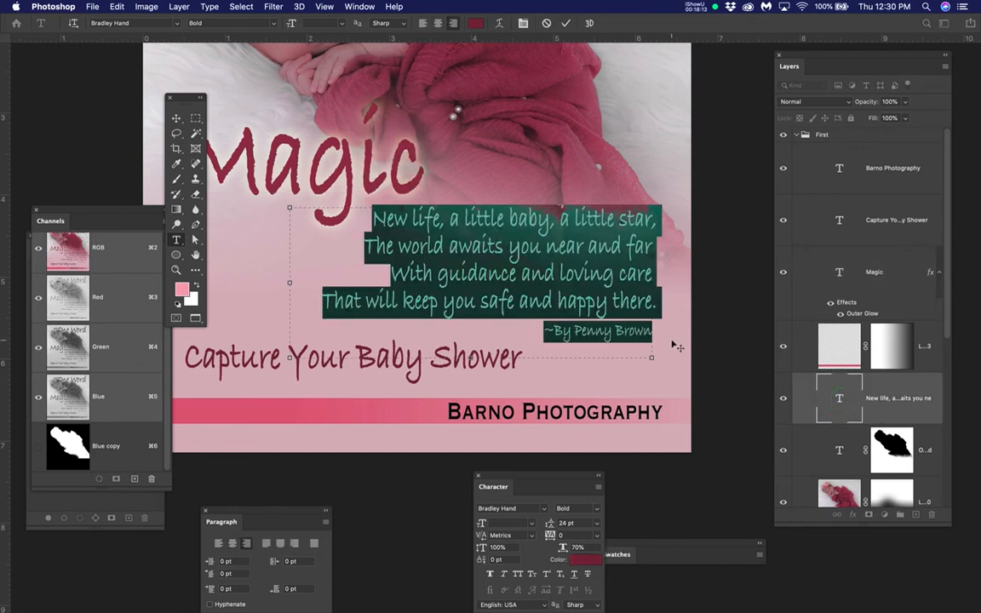
{"action": "key", "text": "super+c"}
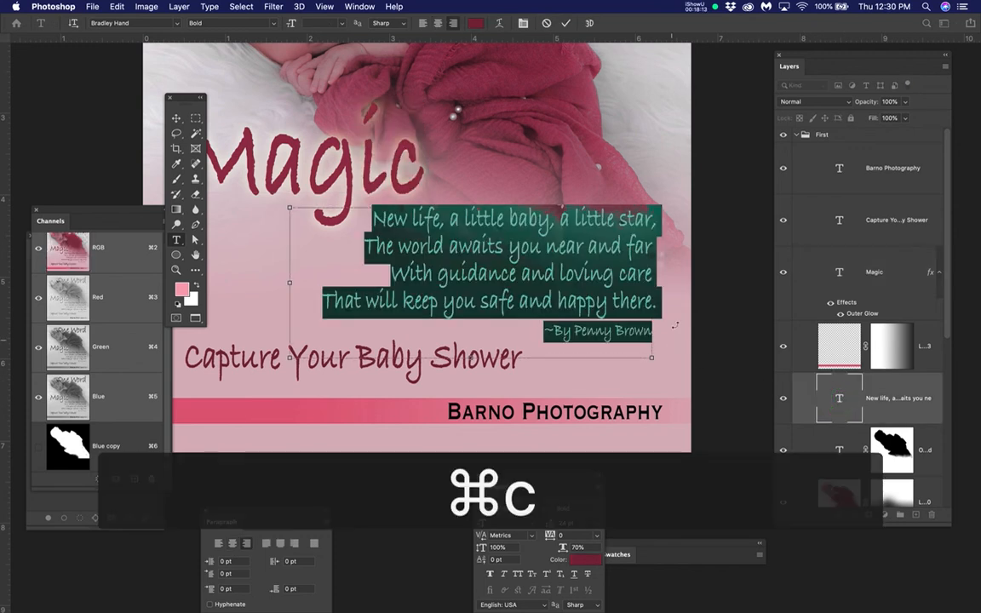
{"action": "left_click", "coordinate": [794, 135]}
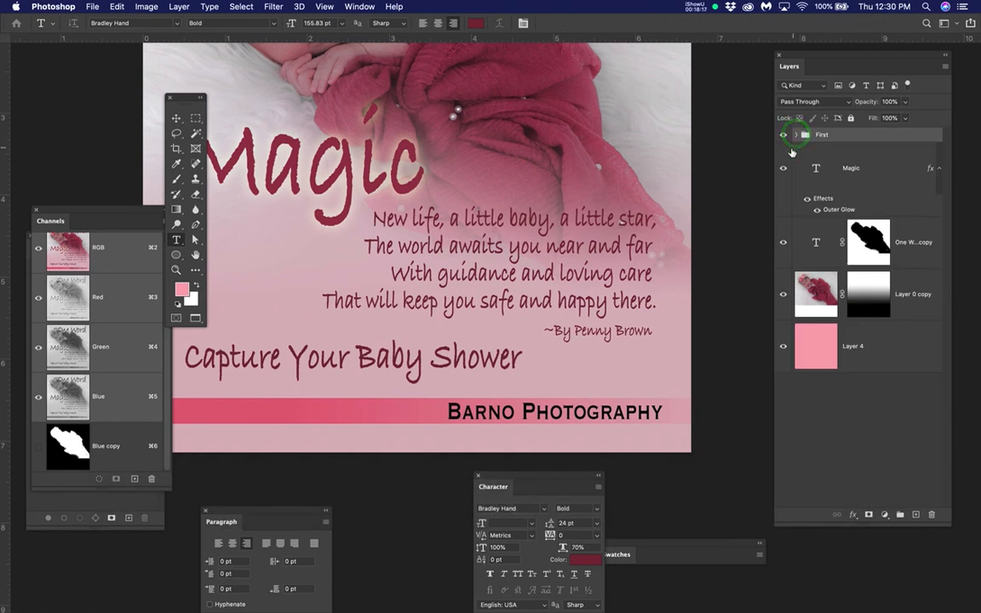
{"action": "left_click", "coordinate": [783, 138]}
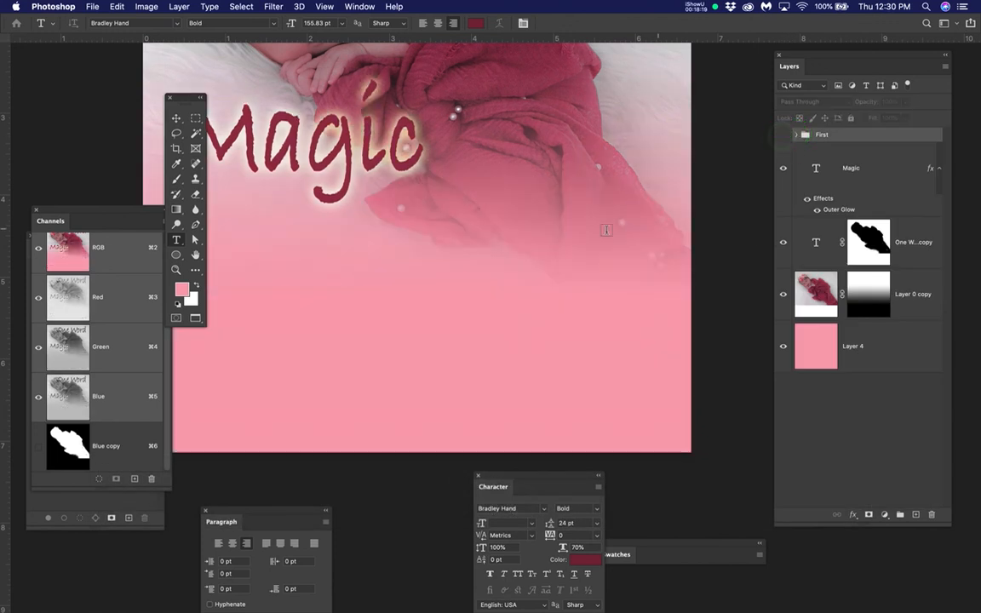
Paste the copied poem as point text and place it below the Magic title, over the lower edge of the wrap.
{"action": "scroll", "coordinate": [562, 218], "scroll_direction": "down", "scroll_amount": 3}
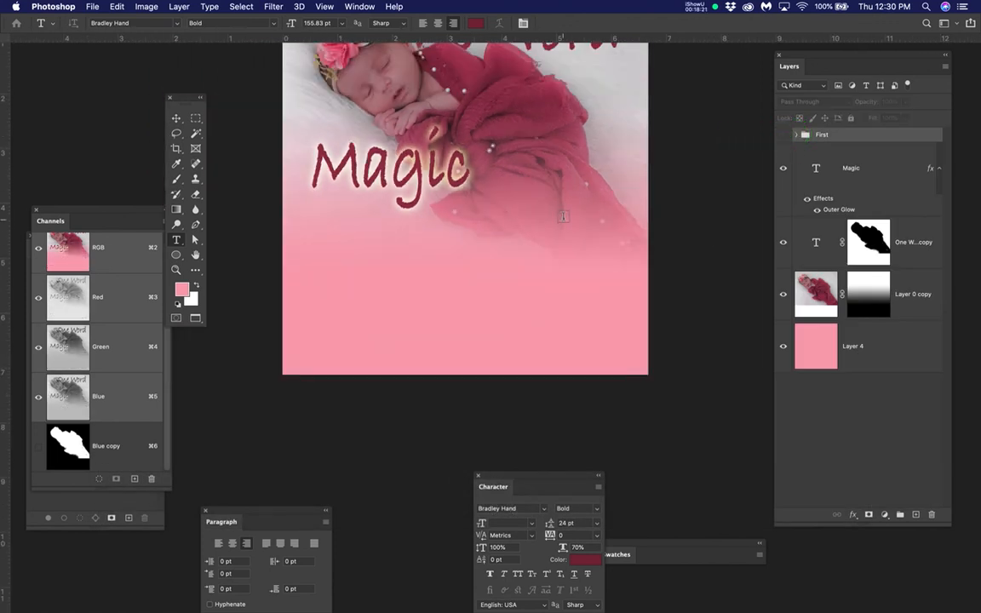
{"action": "scroll", "coordinate": [562, 216], "scroll_direction": "up", "scroll_amount": 3}
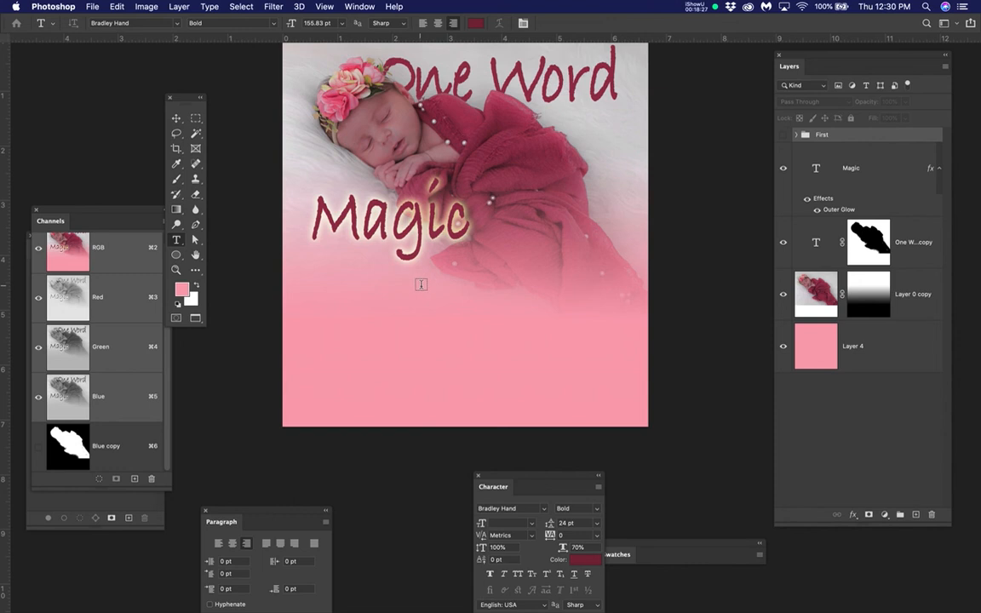
{"action": "left_click", "coordinate": [365, 305]}
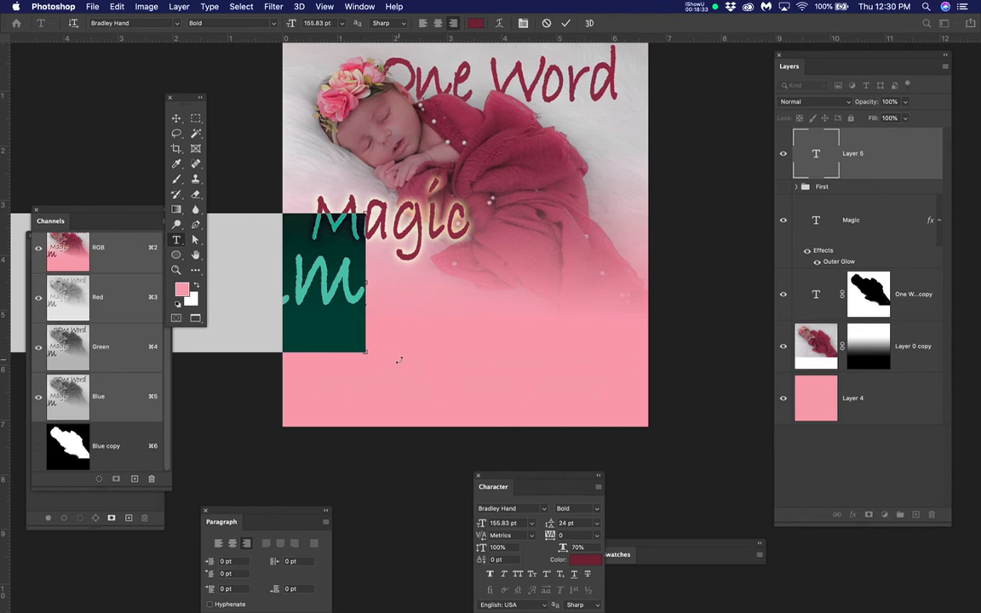
{"action": "key", "text": "super+v"}
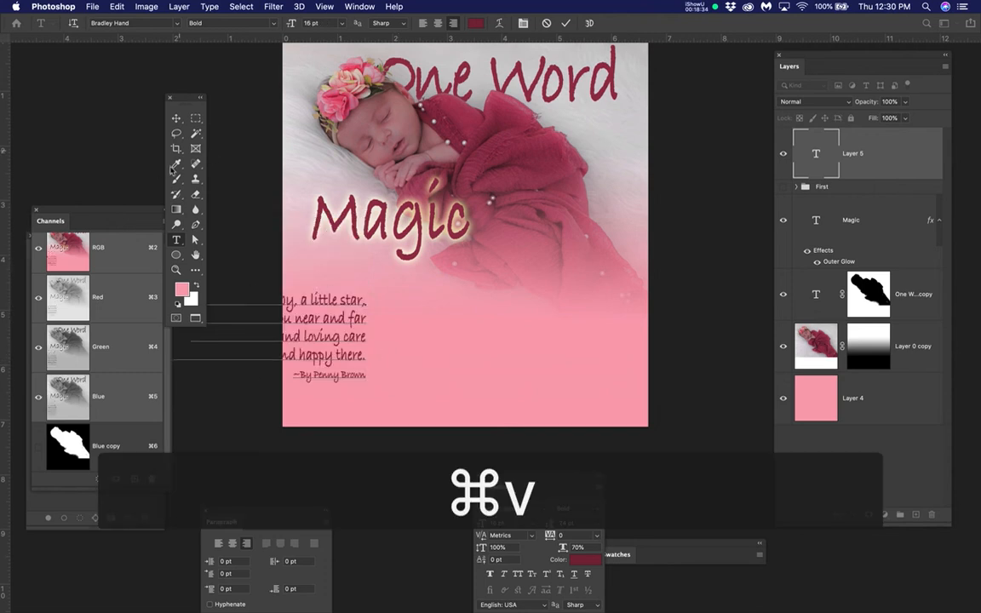
{"action": "left_click", "coordinate": [176, 116]}
{"action": "left_click_drag", "start_coordinate": [357, 324], "coordinate": [496, 311]}
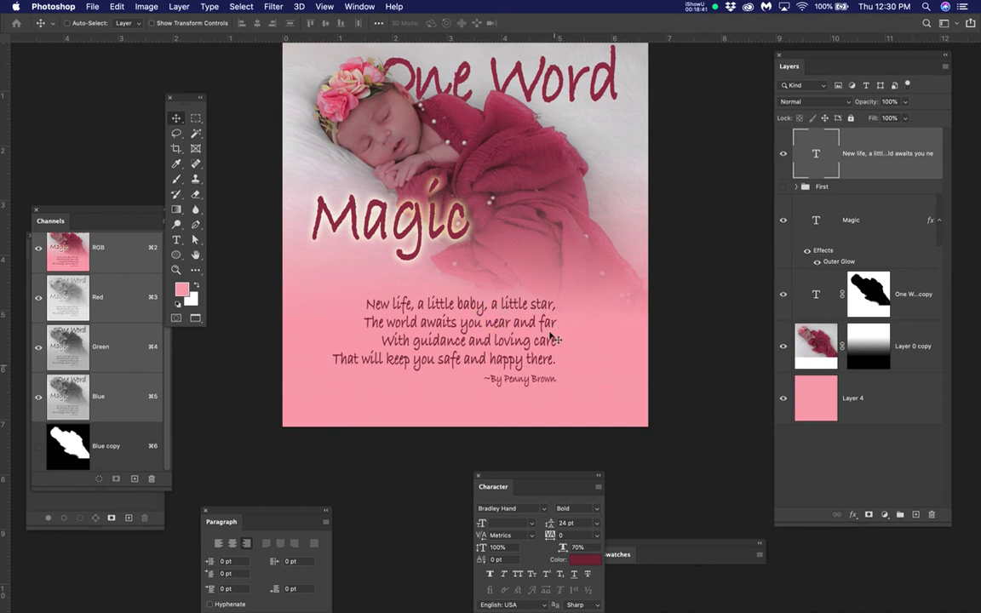
{"action": "scroll", "coordinate": [552, 326], "scroll_direction": "up", "scroll_amount": 3}
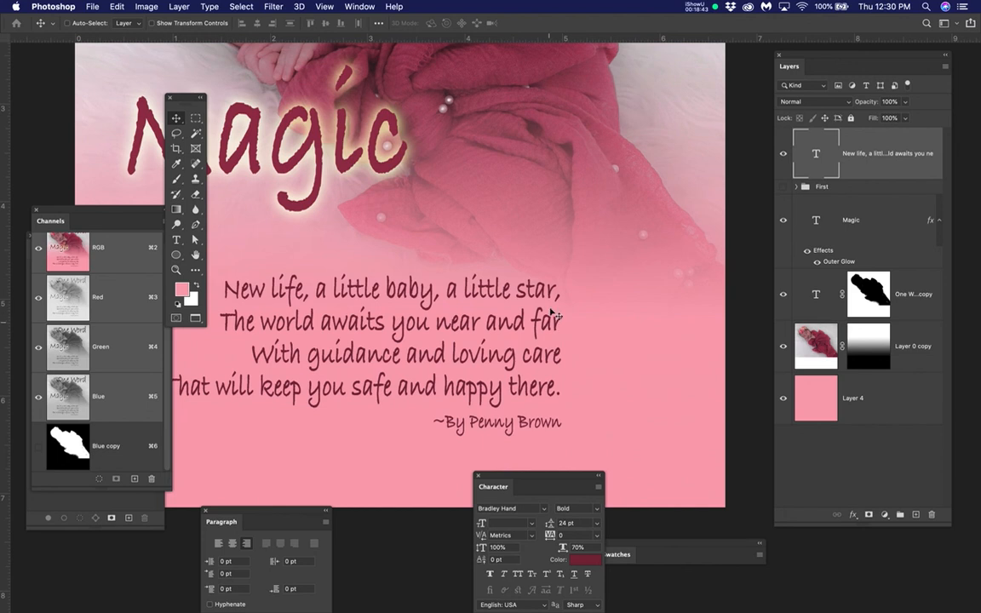
{"action": "left_click_drag", "start_coordinate": [541, 292], "coordinate": [612, 245]}
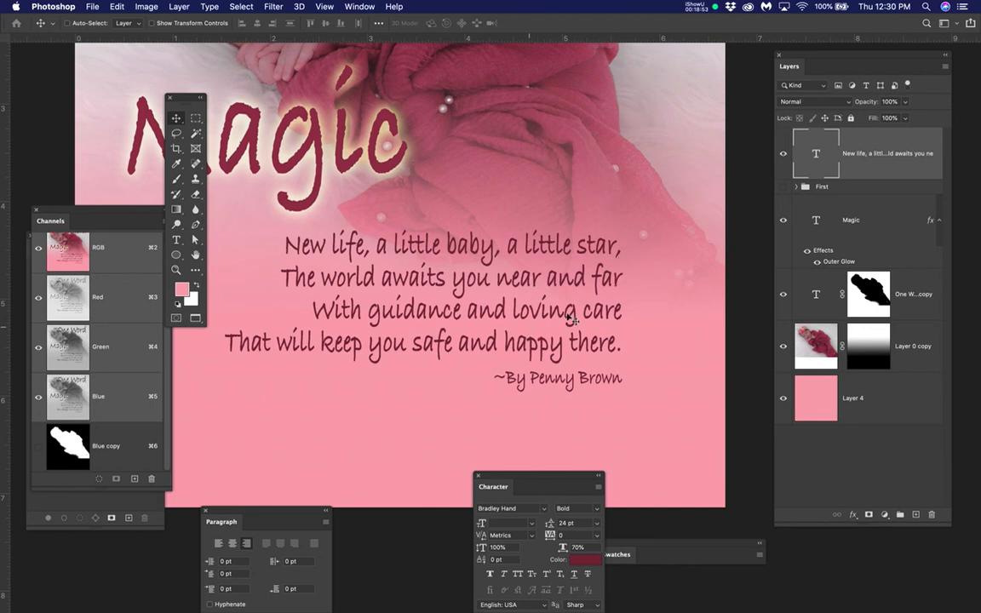
Try to change Roman Hanging Punctuation for the right-aligned point-text poem, and undo the poem's placement and creation.
{"action": "left_click_drag", "start_coordinate": [287, 509], "coordinate": [338, 394]}
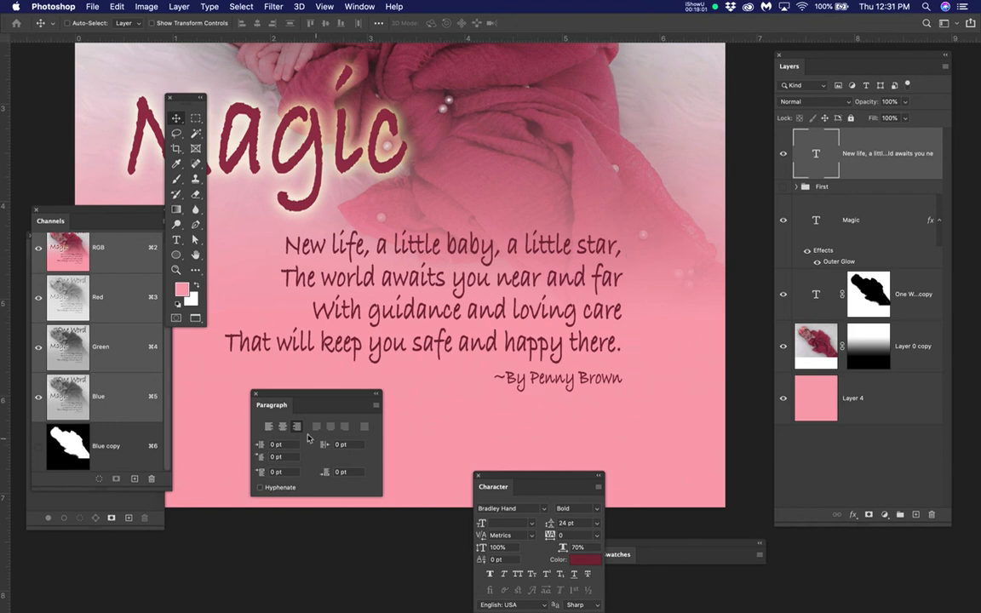
{"action": "left_click", "coordinate": [295, 427]}
{"action": "left_click", "coordinate": [377, 406]}
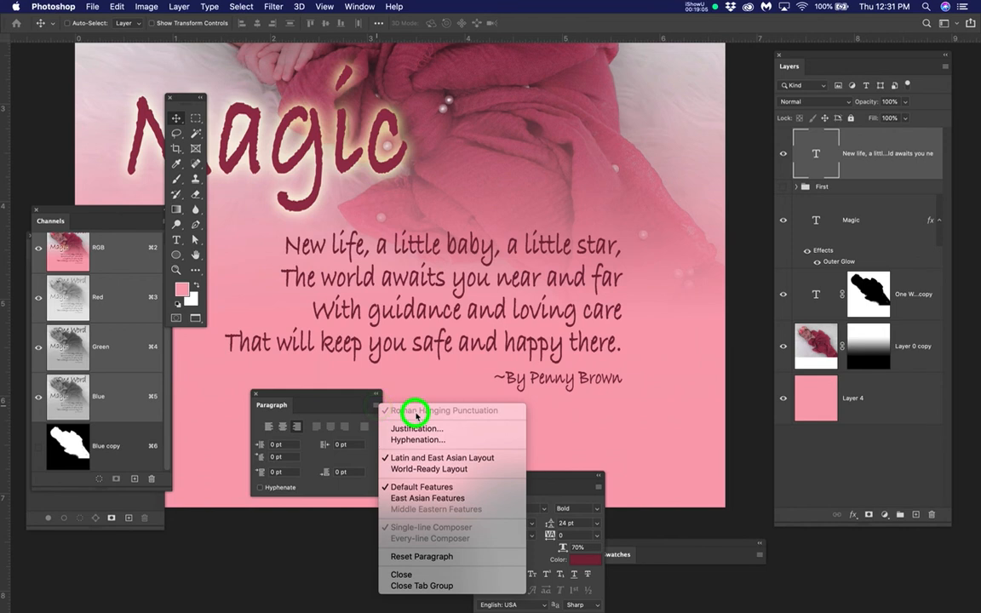
{"action": "left_click", "coordinate": [464, 410]}
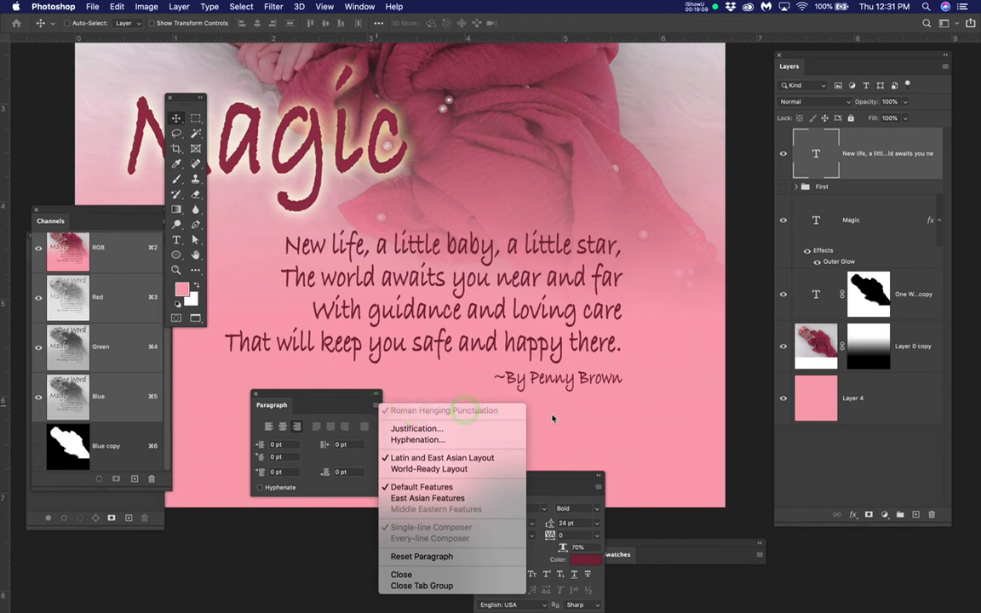
{"action": "left_click", "coordinate": [613, 420]}
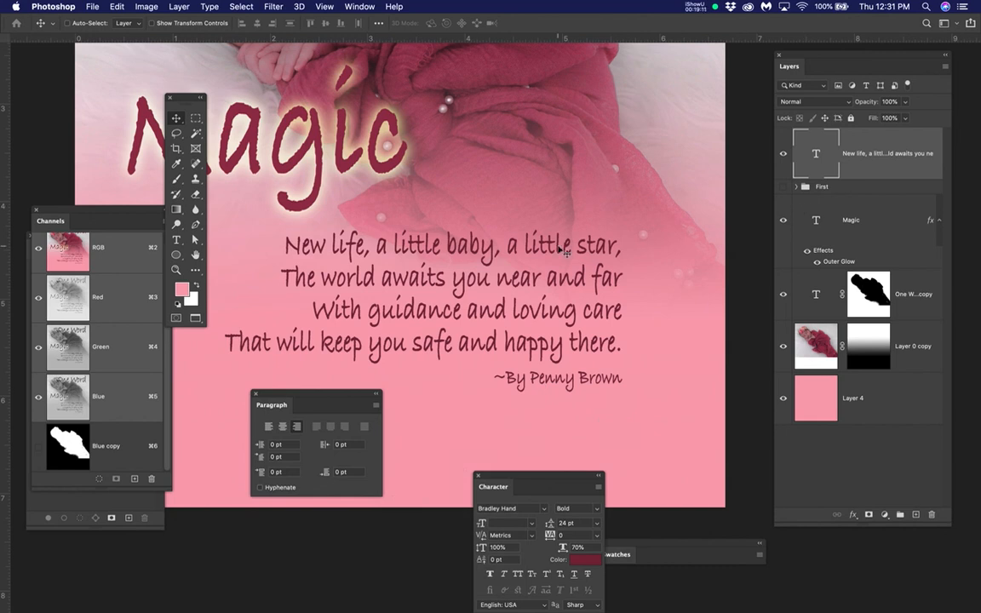
{"action": "key", "text": "super+z"}
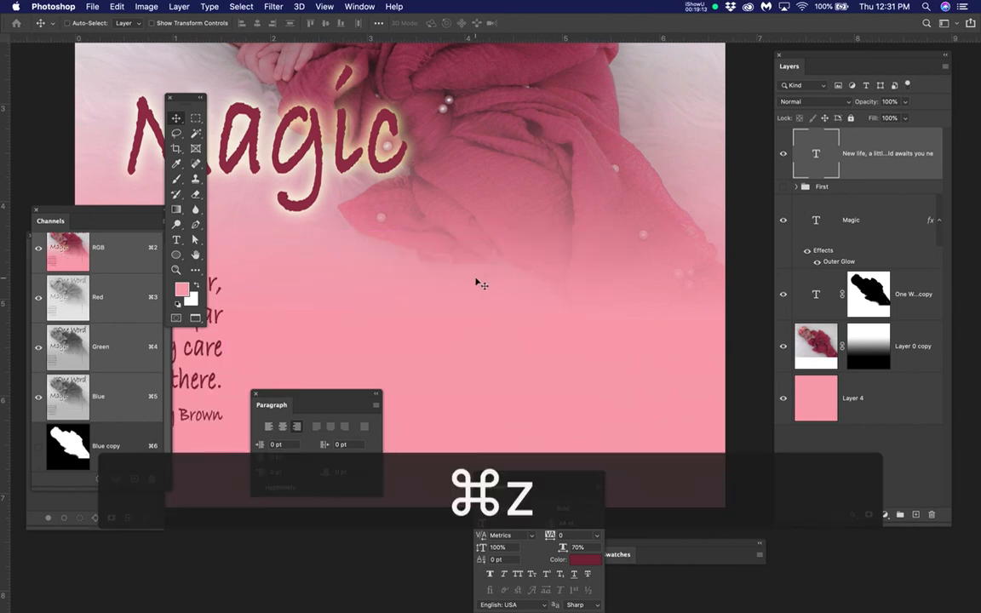
{"action": "key", "text": "super+z"}
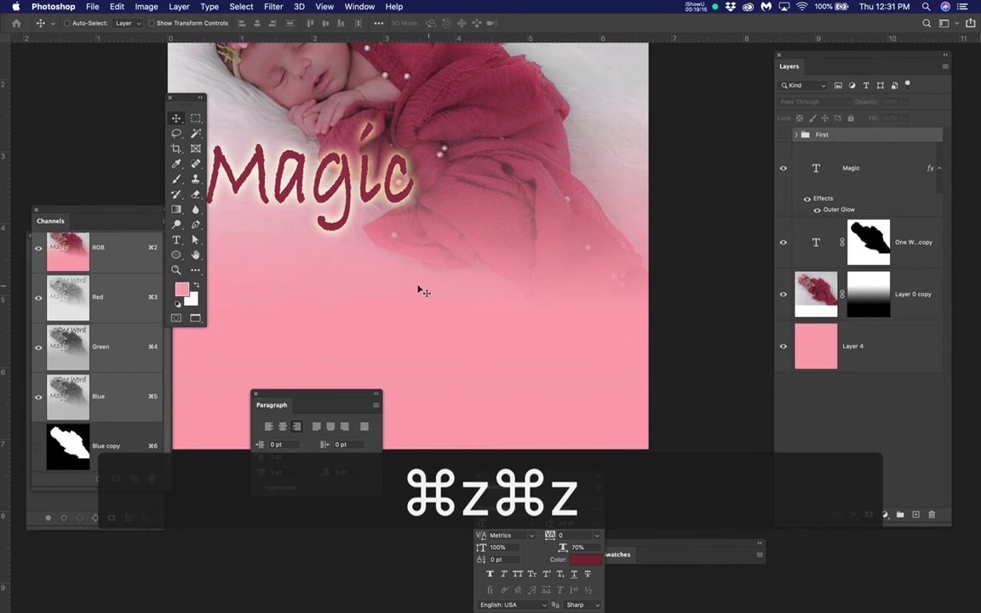
Create a paragraph text box on the pink area below the Magic title and paste the copied poem into it.
{"action": "key", "text": "t"}
{"action": "left_click_drag", "start_coordinate": [296, 266], "coordinate": [588, 424]}
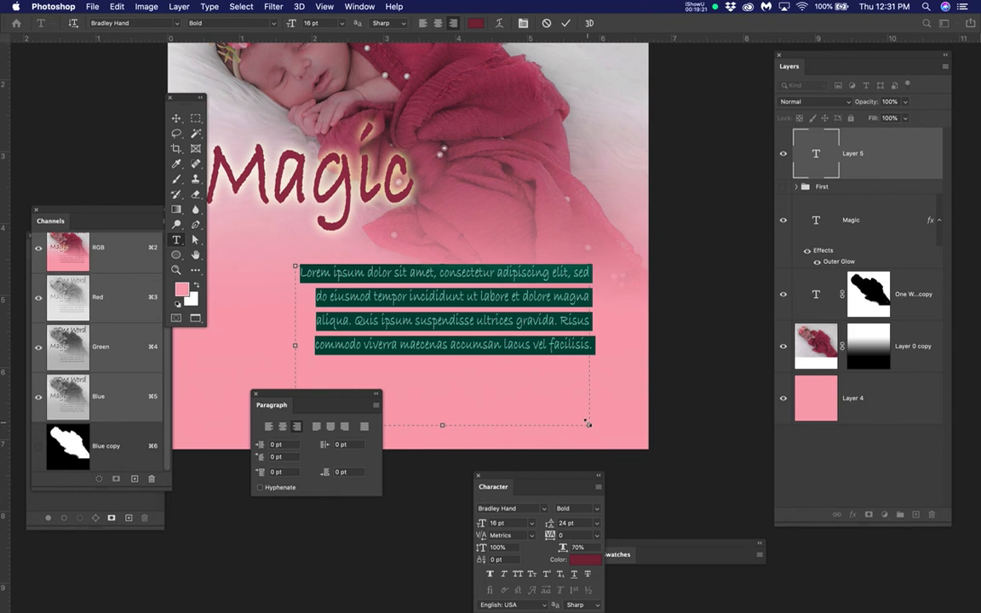
{"action": "key", "text": "ctrl+v"}
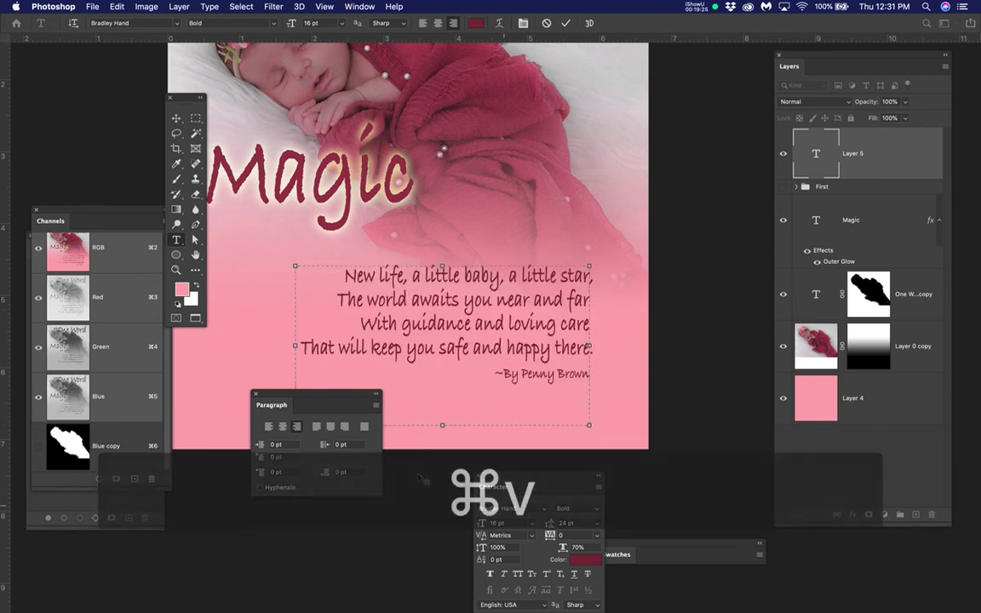
Commit the poem text and turn off Roman Hanging Punctuation for all lines of the poem layer.
{"action": "left_click", "coordinate": [376, 406]}
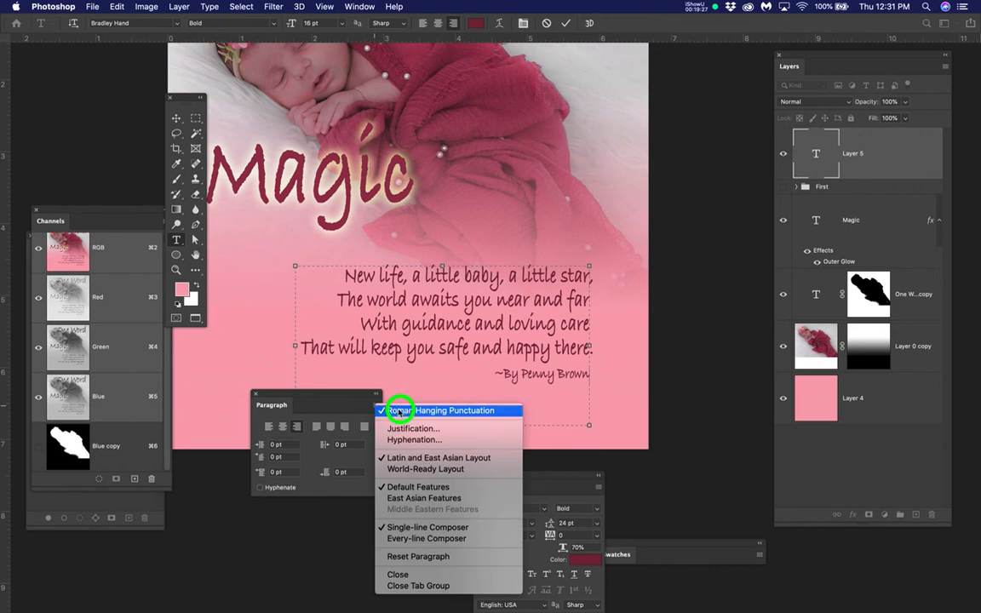
{"action": "left_click", "coordinate": [399, 412]}
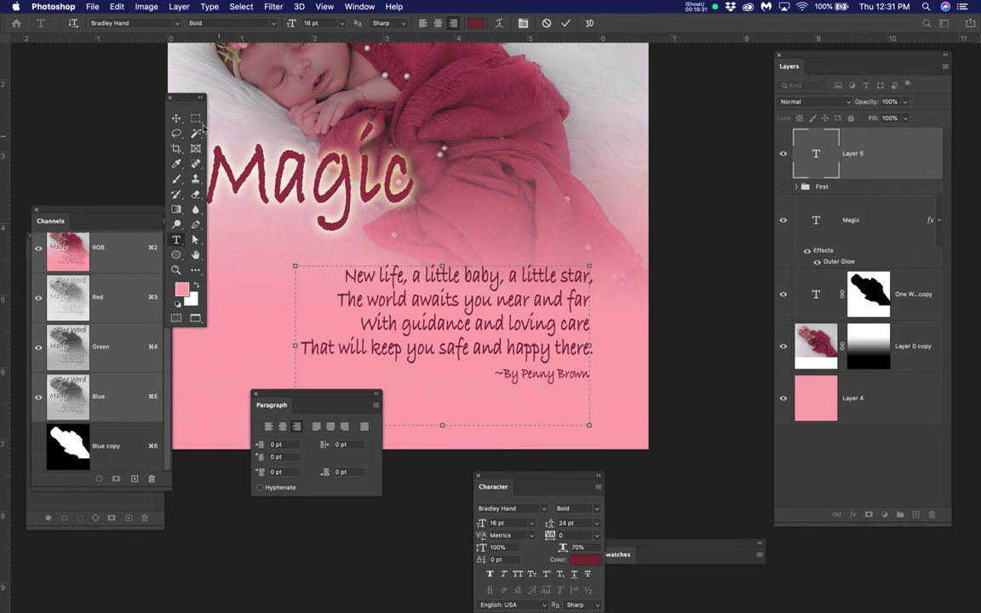
{"action": "left_click", "coordinate": [176, 119]}
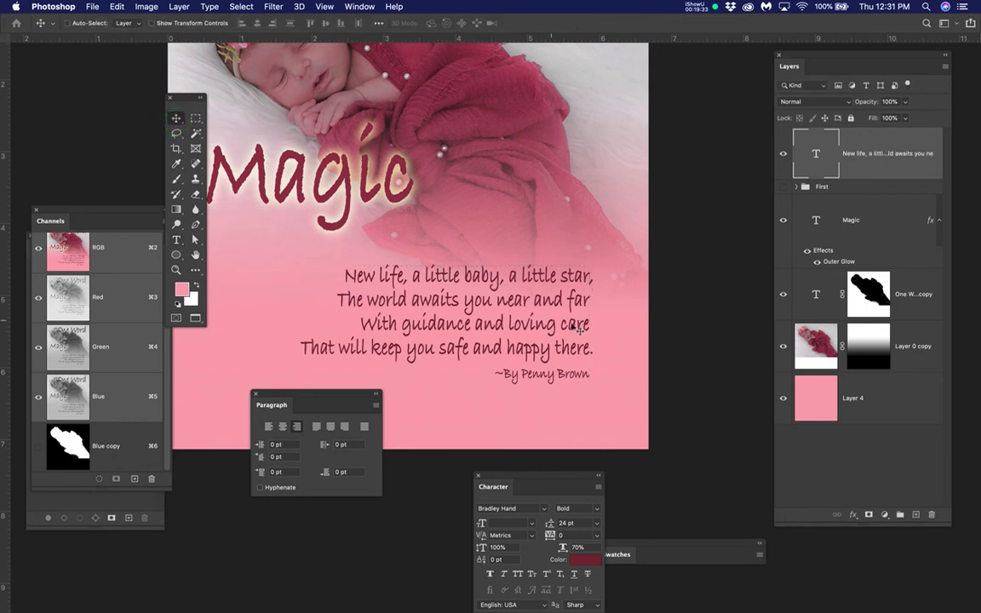
{"action": "scroll", "coordinate": [594, 324], "scroll_direction": "up", "scroll_amount": 2}
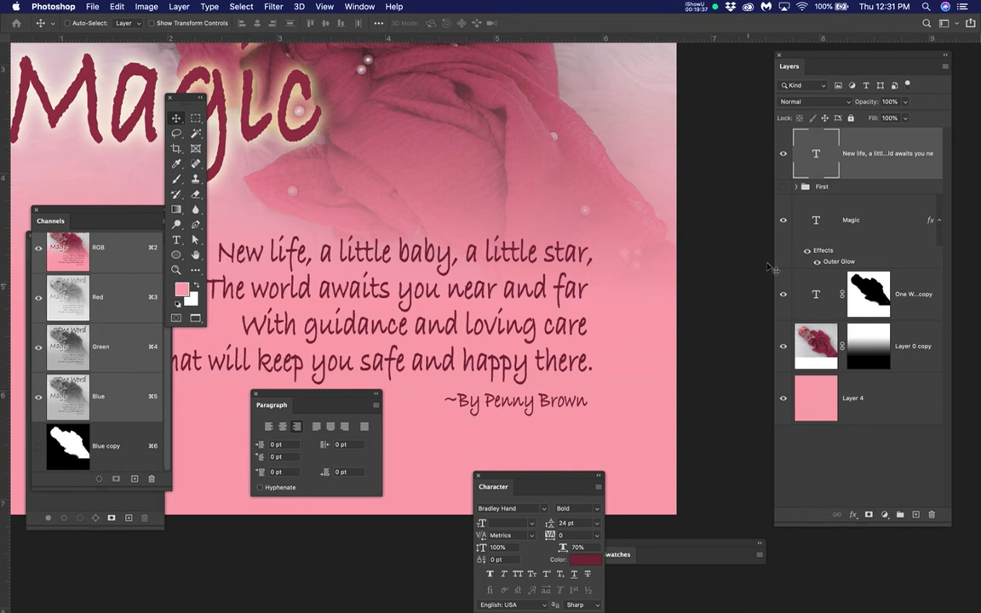
{"action": "left_click", "coordinate": [376, 403]}
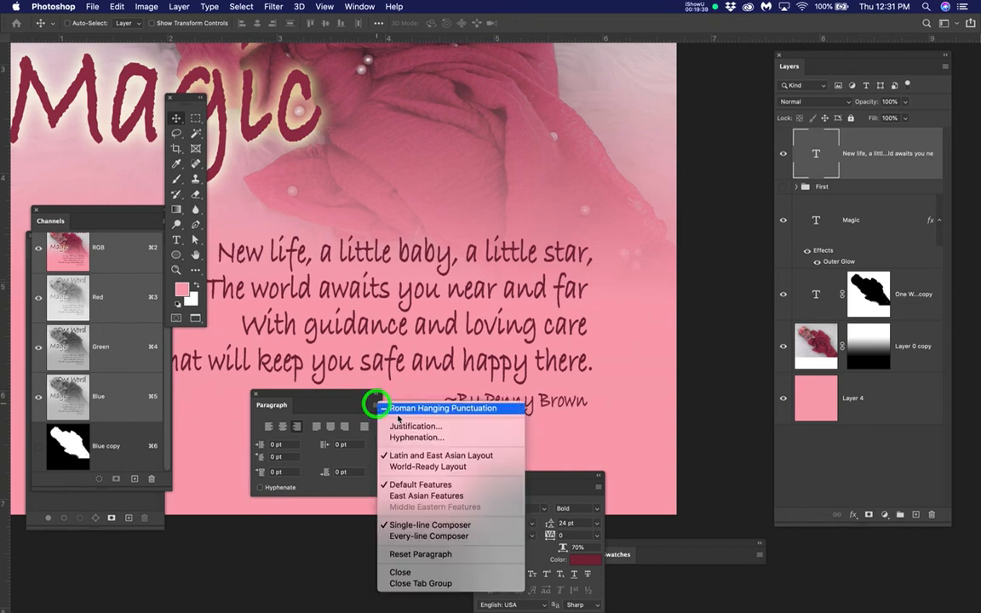
{"action": "left_click", "coordinate": [403, 409]}
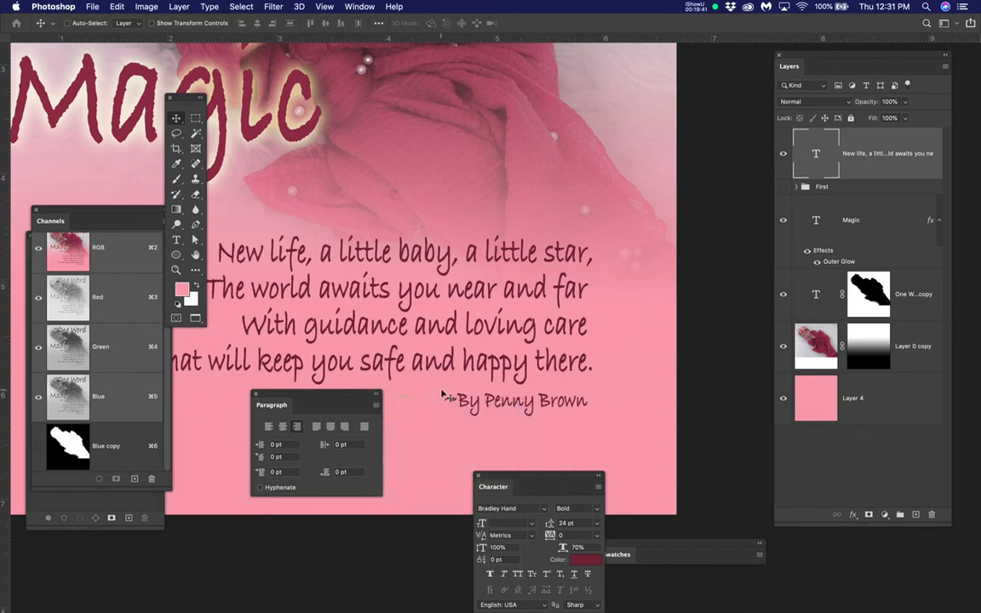
{"action": "left_click", "coordinate": [376, 403]}
{"action": "left_click", "coordinate": [404, 413]}
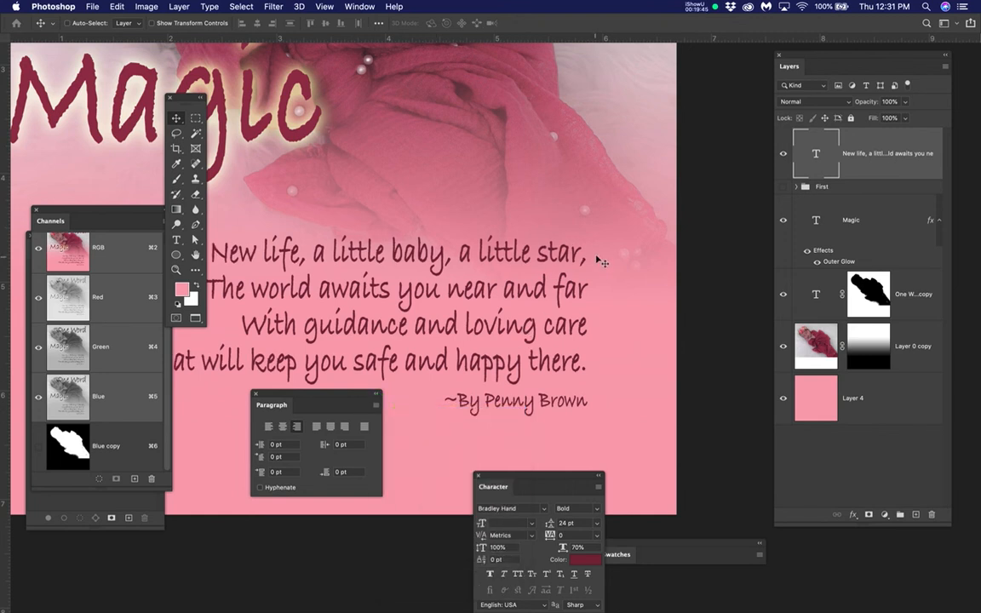
{"action": "left_click_drag", "start_coordinate": [355, 397], "coordinate": [364, 423]}
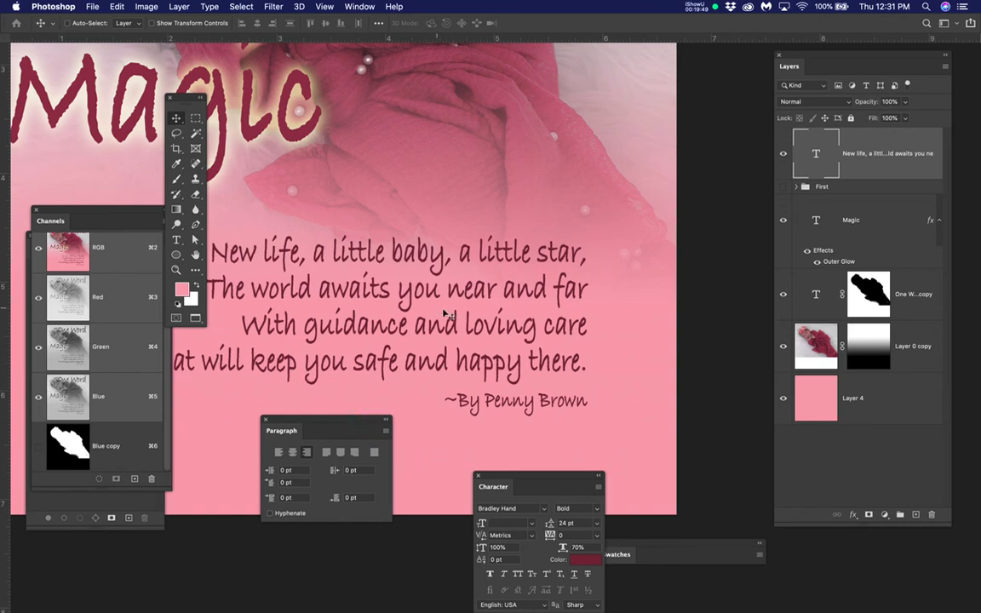
{"action": "left_click_drag", "start_coordinate": [477, 294], "coordinate": [508, 262]}
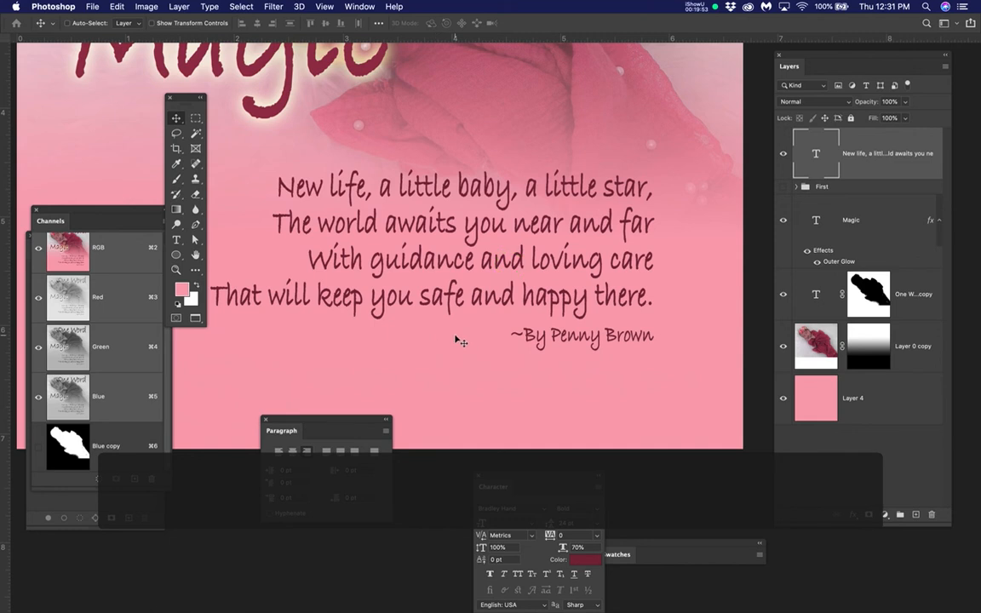
Shorten the poem's paragraph text box to end just below the byline, extend its left edge slightly outward, and commit the text.
{"action": "key", "text": "t"}
{"action": "left_click", "coordinate": [483, 266]}
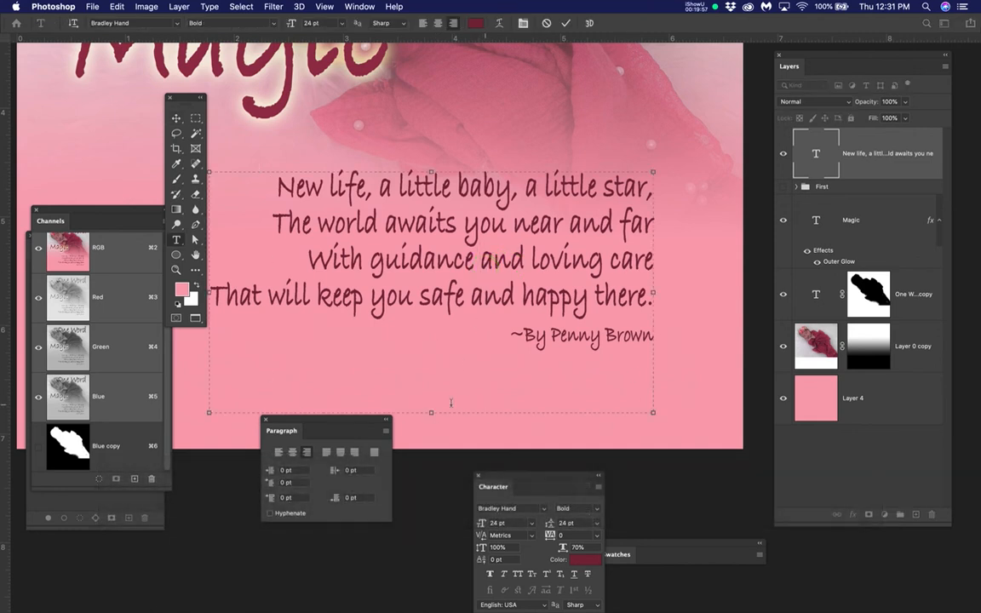
{"action": "left_click_drag", "start_coordinate": [435, 401], "coordinate": [436, 370]}
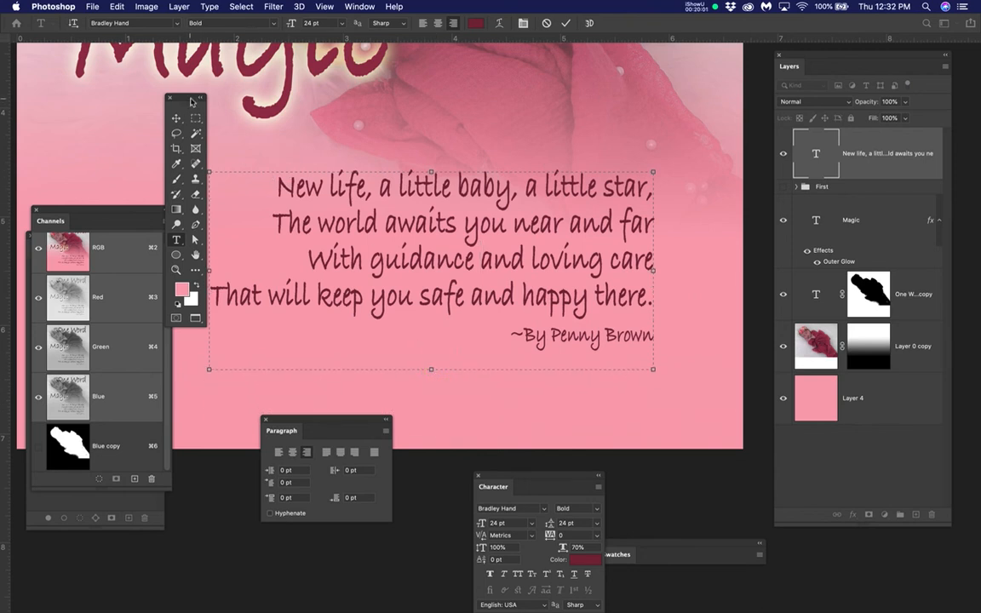
{"action": "left_click_drag", "start_coordinate": [192, 102], "coordinate": [128, 106]}
{"action": "left_click_drag", "start_coordinate": [209, 271], "coordinate": [200, 271]}
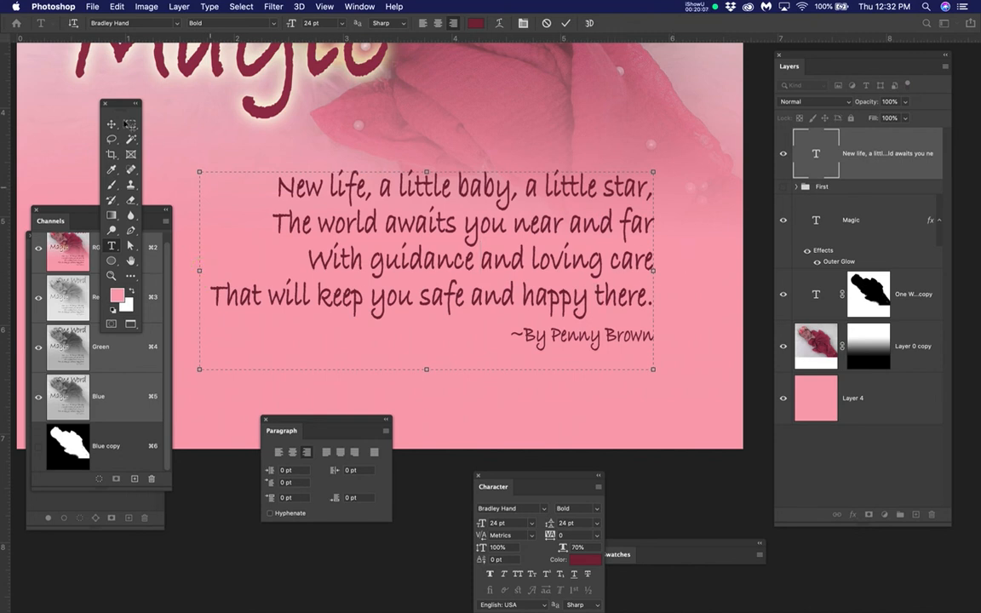
{"action": "left_click", "coordinate": [111, 124]}
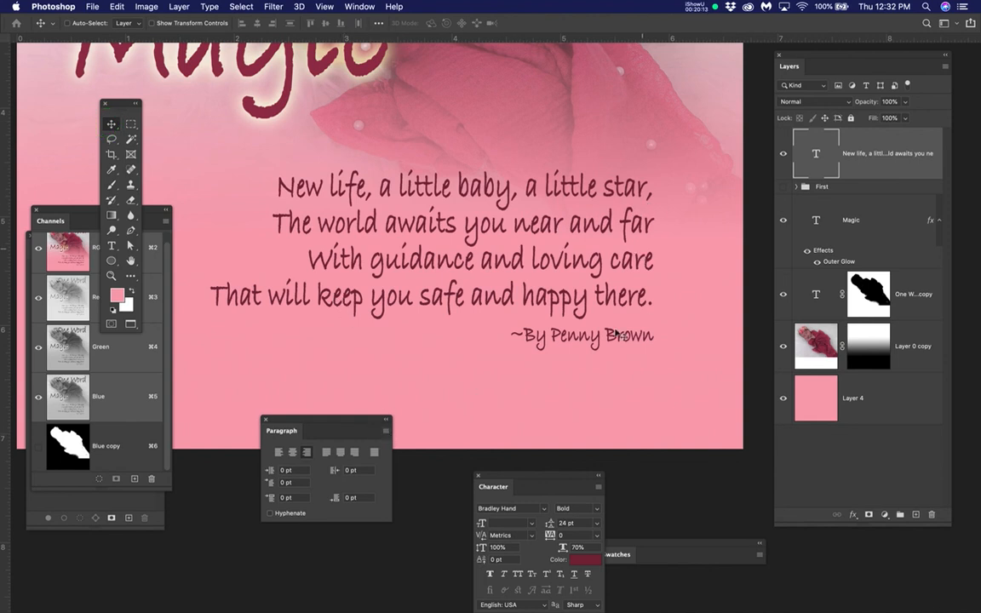
Turn on Roman Hanging Punctuation for the right-aligned poem in the paragraph text box.
{"action": "left_click_drag", "start_coordinate": [370, 420], "coordinate": [432, 339]}
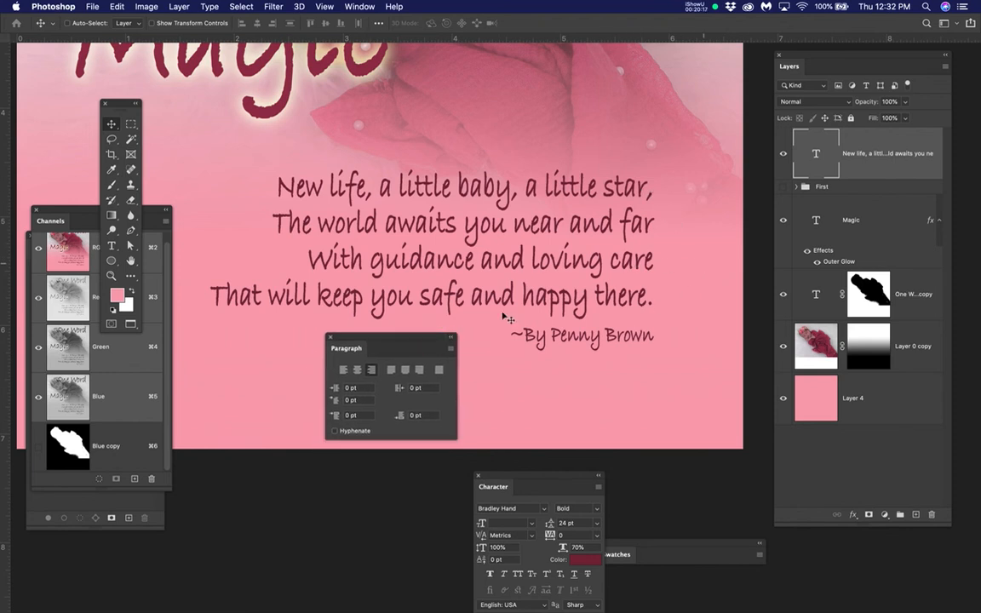
{"action": "left_click", "coordinate": [451, 349]}
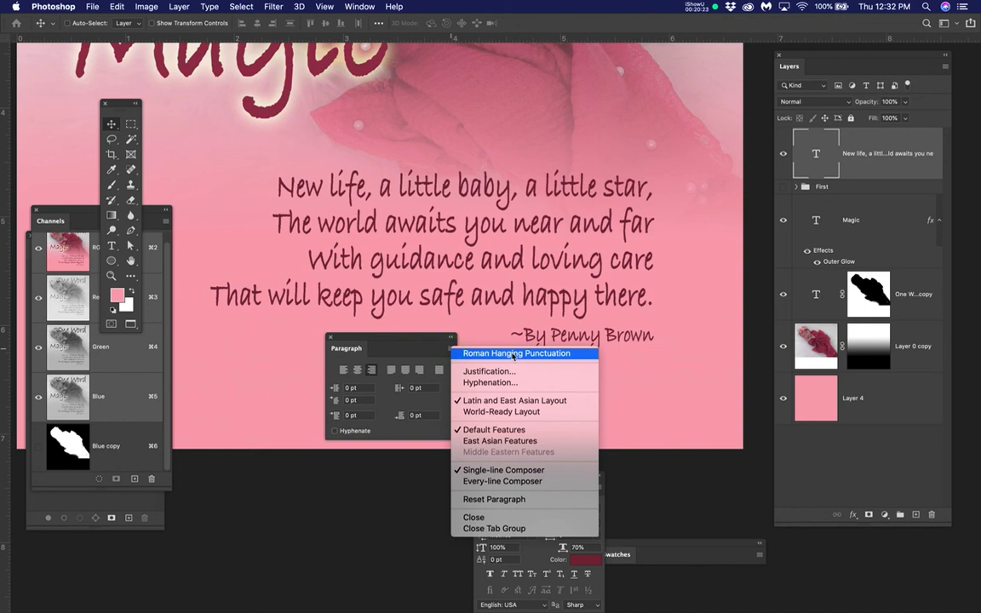
{"action": "left_click", "coordinate": [516, 354]}
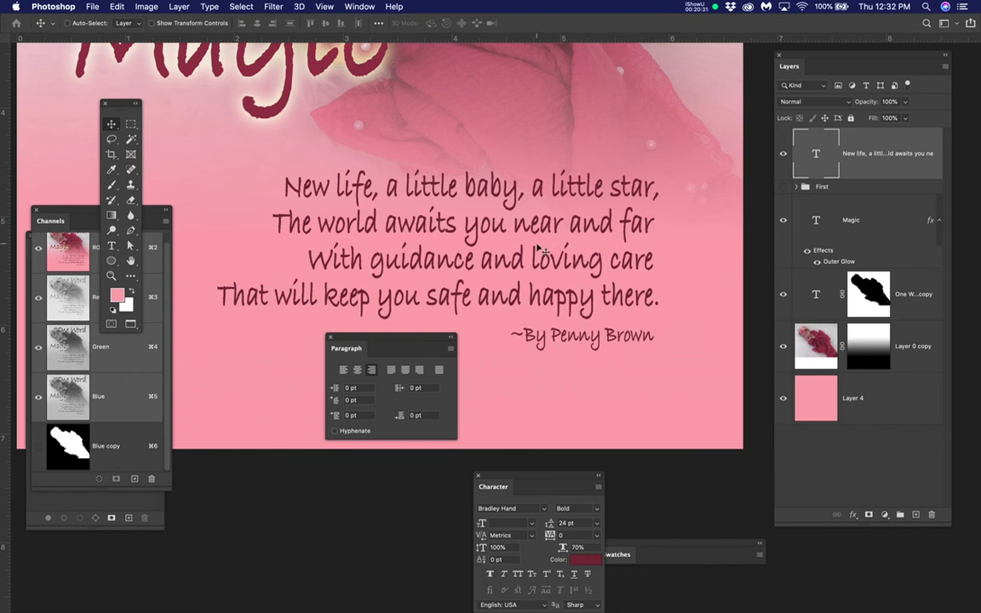
{"action": "left_click_drag", "start_coordinate": [386, 336], "coordinate": [401, 392]}
Move the poem text layer below the First group, directly above the Magic layer, and make the First group visible.
{"action": "key", "text": "super+minus"}
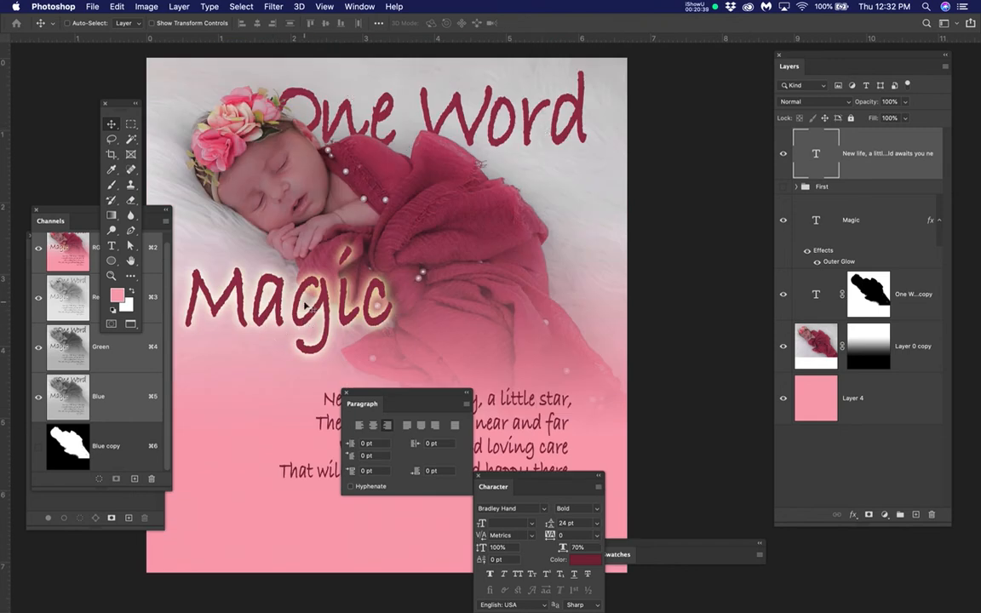
{"action": "scroll", "coordinate": [340, 299], "scroll_direction": "down", "scroll_amount": 3}
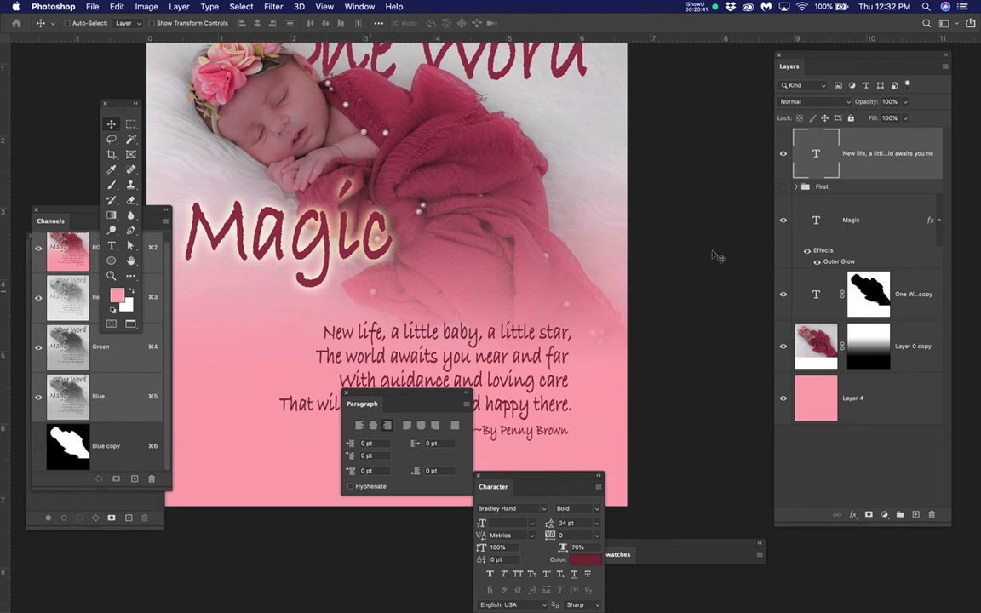
{"action": "left_click_drag", "start_coordinate": [868, 169], "coordinate": [865, 199]}
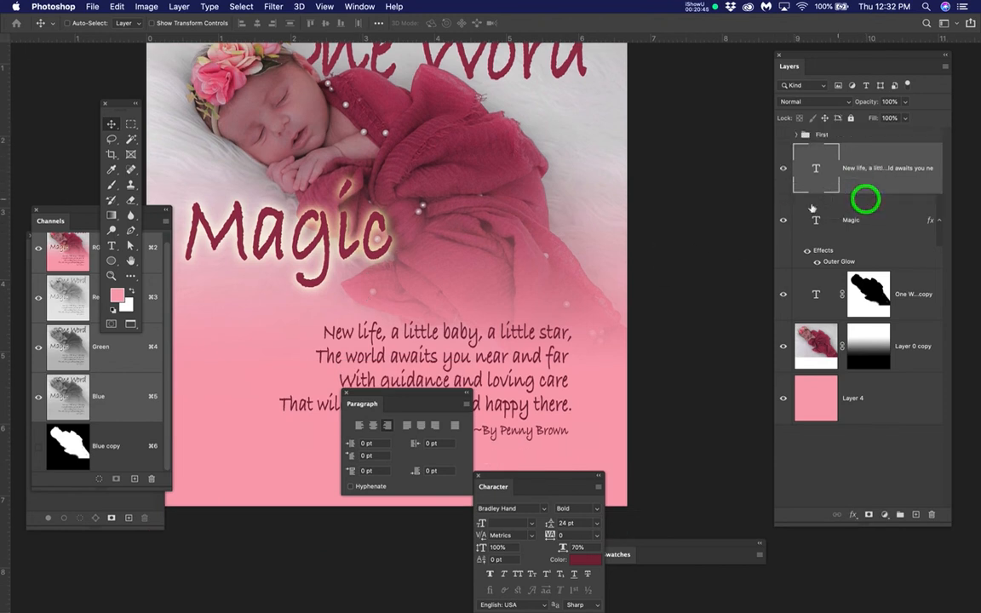
{"action": "left_click", "coordinate": [783, 135]}
Bring the whole poster into view and clear the floating Paragraph and Character panels off the artwork.
{"action": "scroll", "coordinate": [517, 224], "scroll_direction": "down", "scroll_amount": 1}
{"action": "scroll", "coordinate": [517, 225], "scroll_direction": "down", "scroll_amount": 2}
{"action": "scroll", "coordinate": [516, 228], "scroll_direction": "down", "scroll_amount": 2}
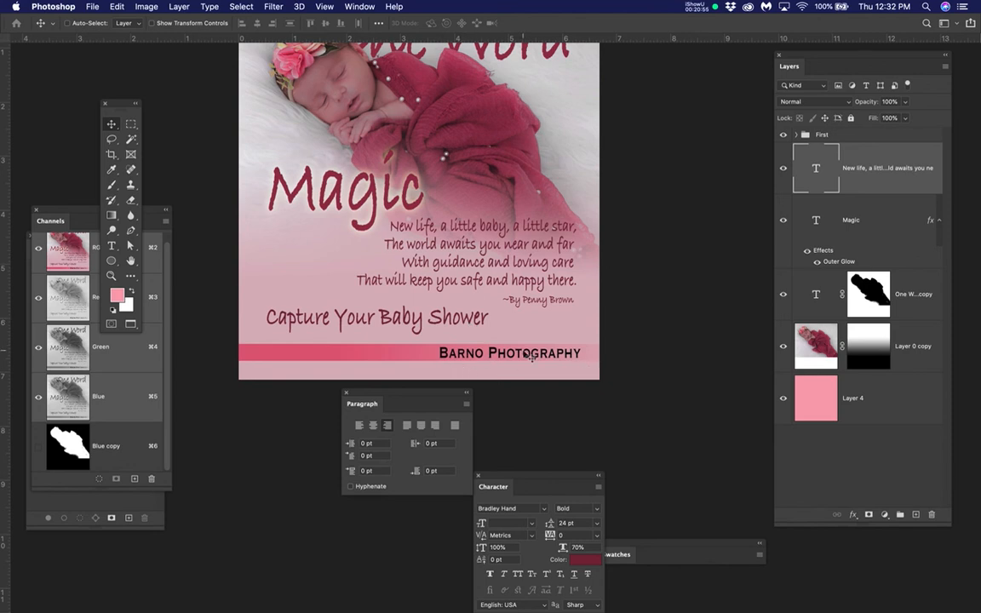
{"action": "scroll", "coordinate": [531, 357], "scroll_direction": "up", "scroll_amount": 2}
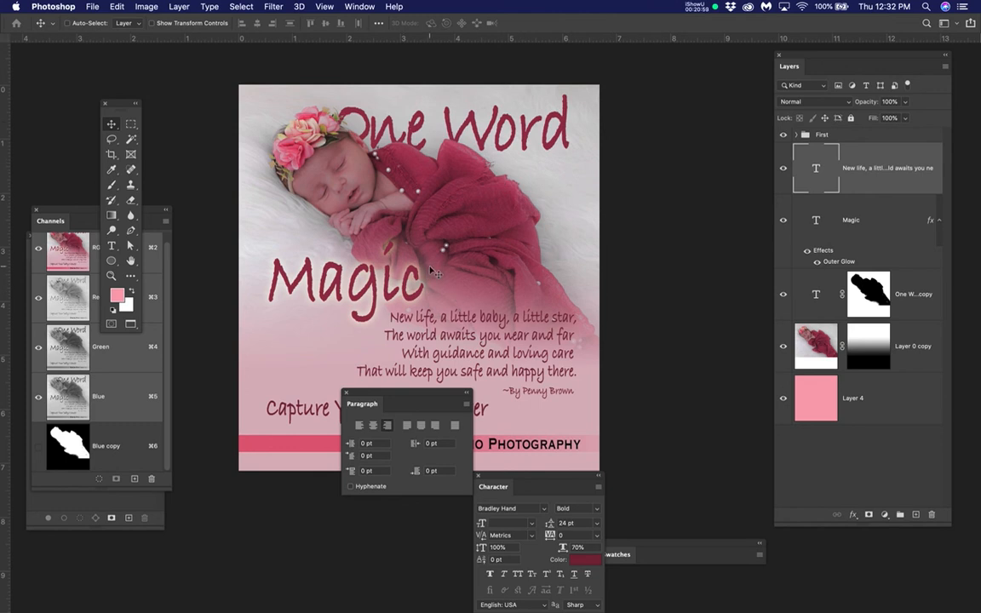
{"action": "left_click_drag", "start_coordinate": [417, 392], "coordinate": [358, 509]}
{"action": "left_click_drag", "start_coordinate": [514, 486], "coordinate": [690, 382]}
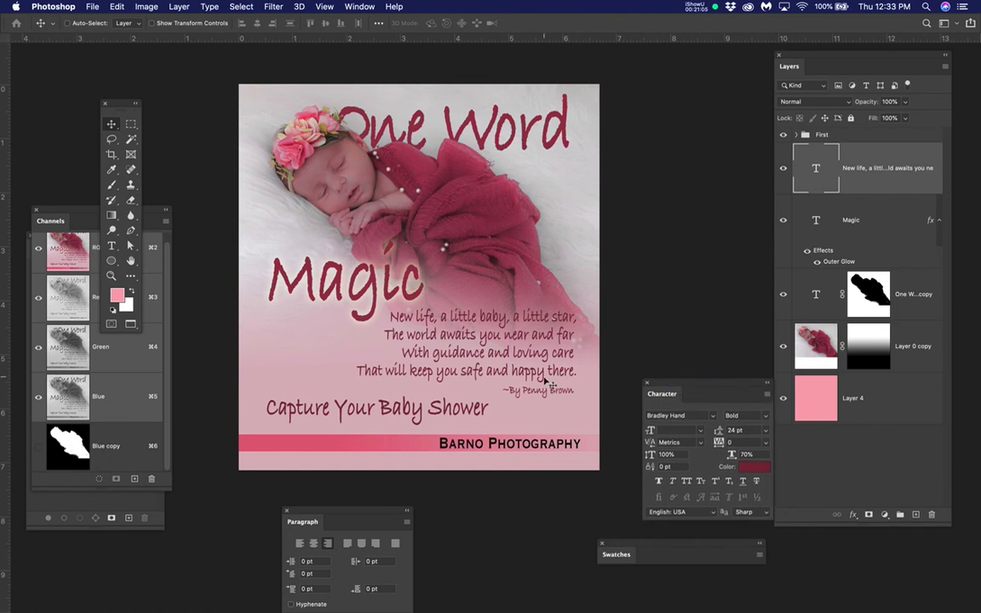